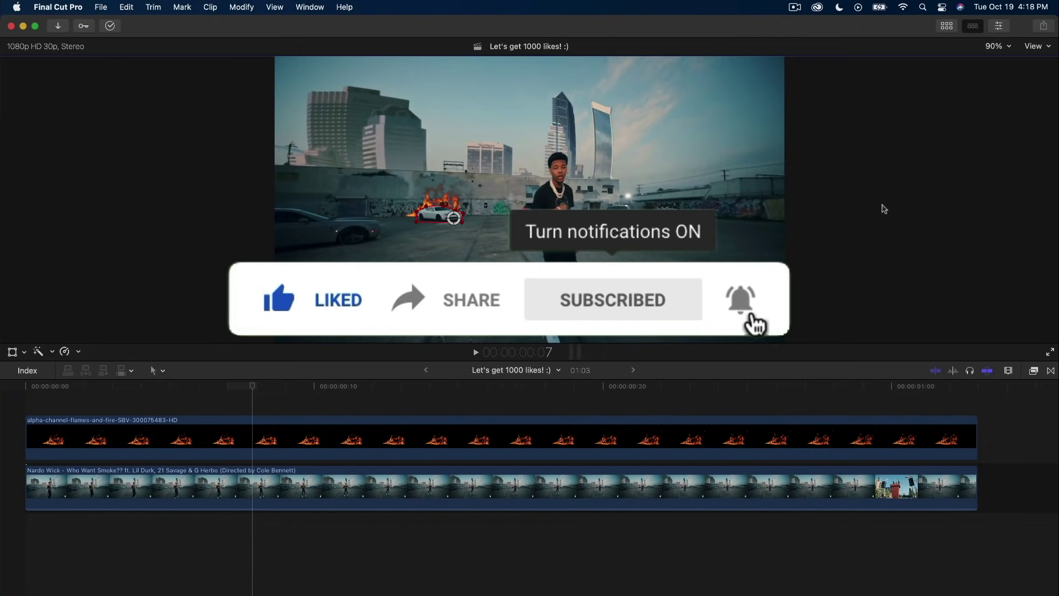
drag(252, 387, 191, 387)
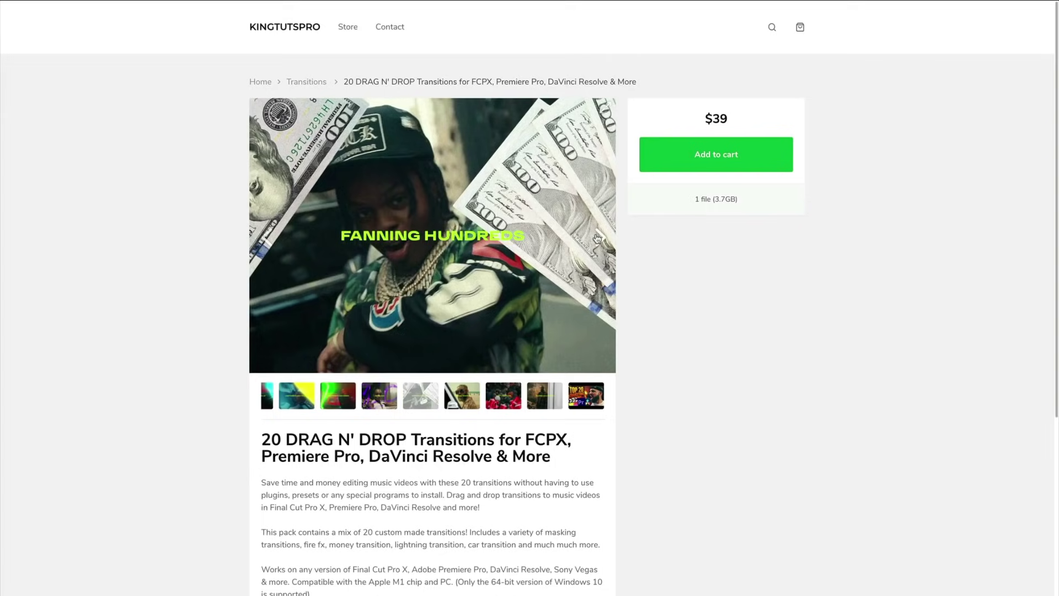
click(598, 238)
click(599, 237)
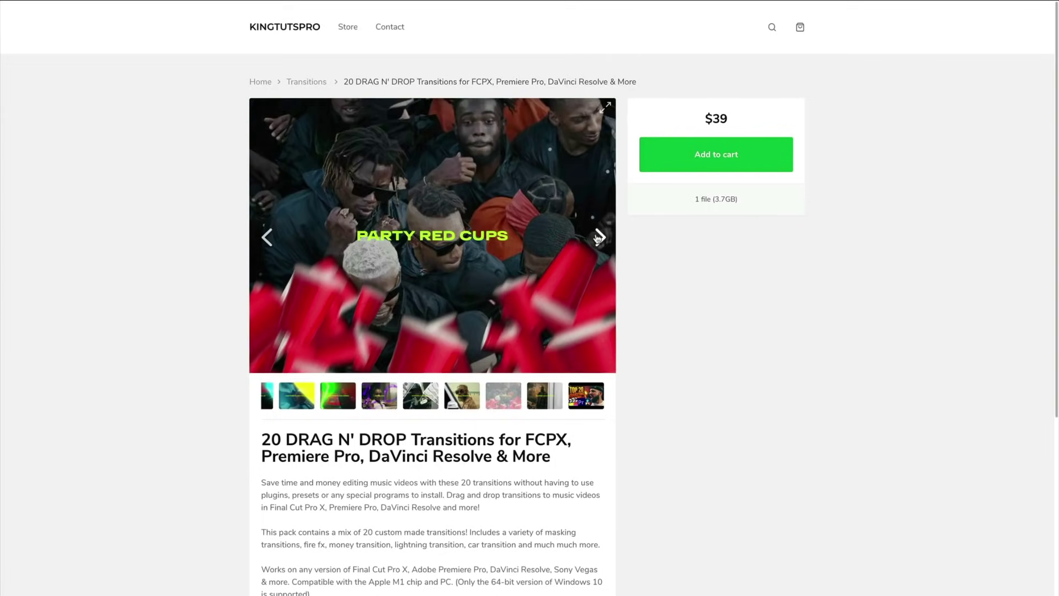
click(598, 238)
click(598, 237)
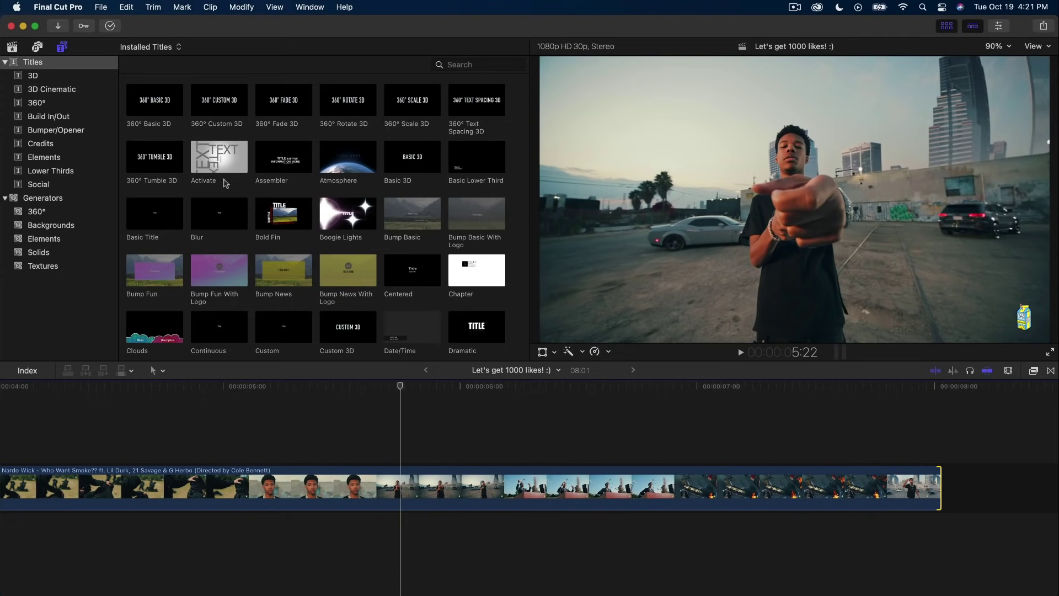
Split the video clip at both ends of the shot of the man pointing at the camera, isolating it as a 16-frame segment
click(401, 461)
mouse_move(400, 389)
mouse_down()
mouse_move(381, 389)
mouse_move(391, 389)
mouse_up()
key(super+b)
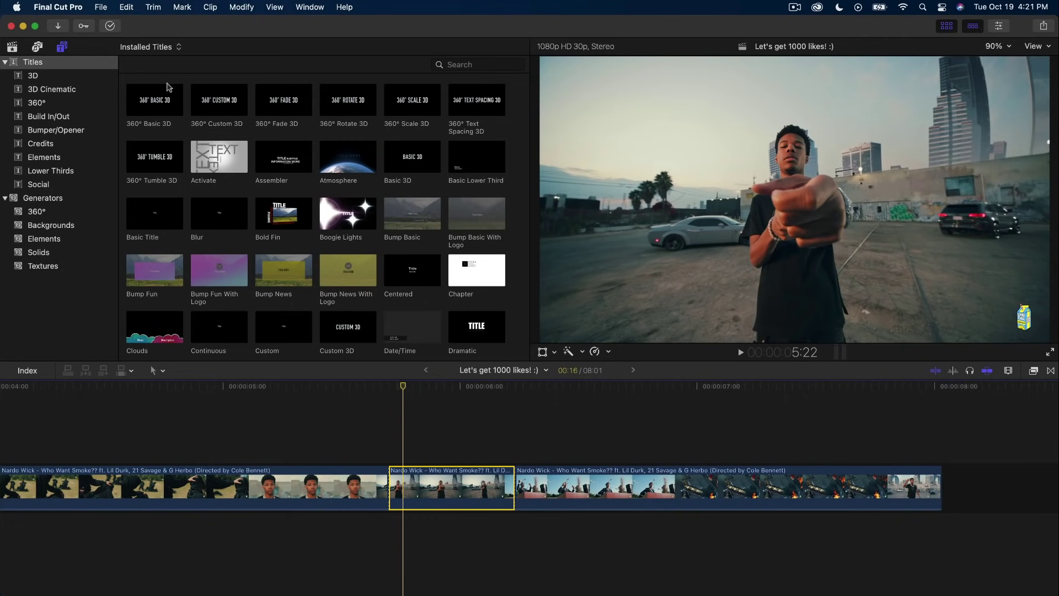
Attach a Basic Title to the man's face in the viewer as a tracked title and hide the browser
click(141, 205)
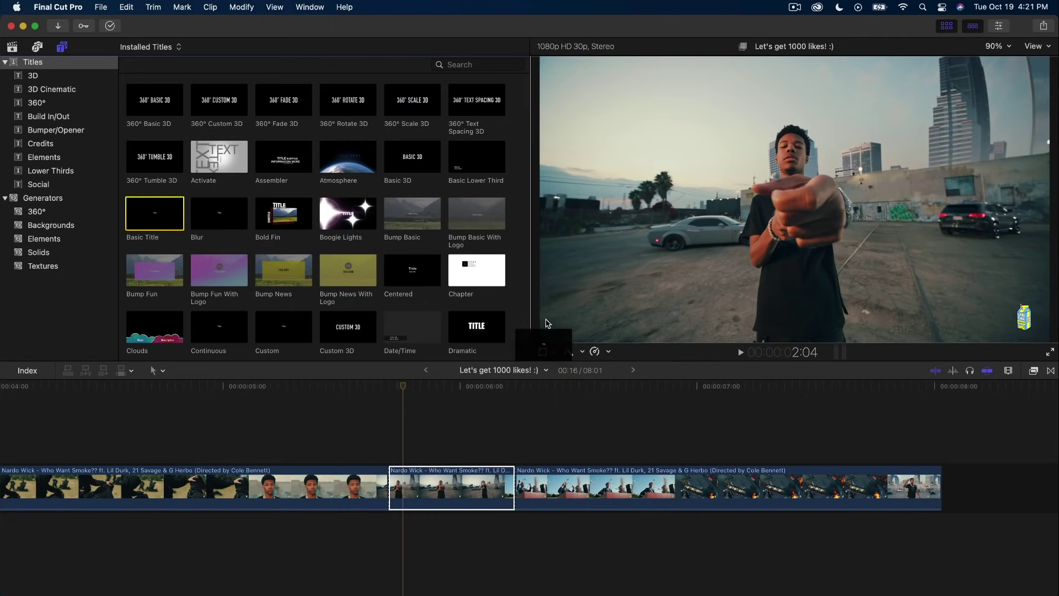
drag(213, 212, 792, 153)
click(947, 26)
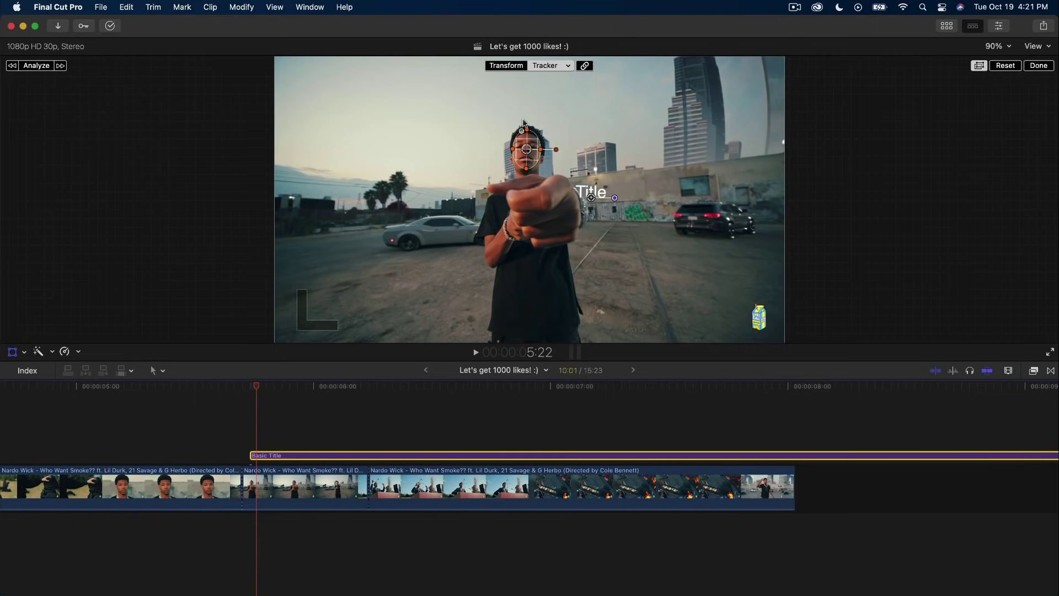
Trim the Basic Title to the isolated shot, removing everything after 6:07 and extending its start to the shot's first frame
drag(259, 388, 368, 397)
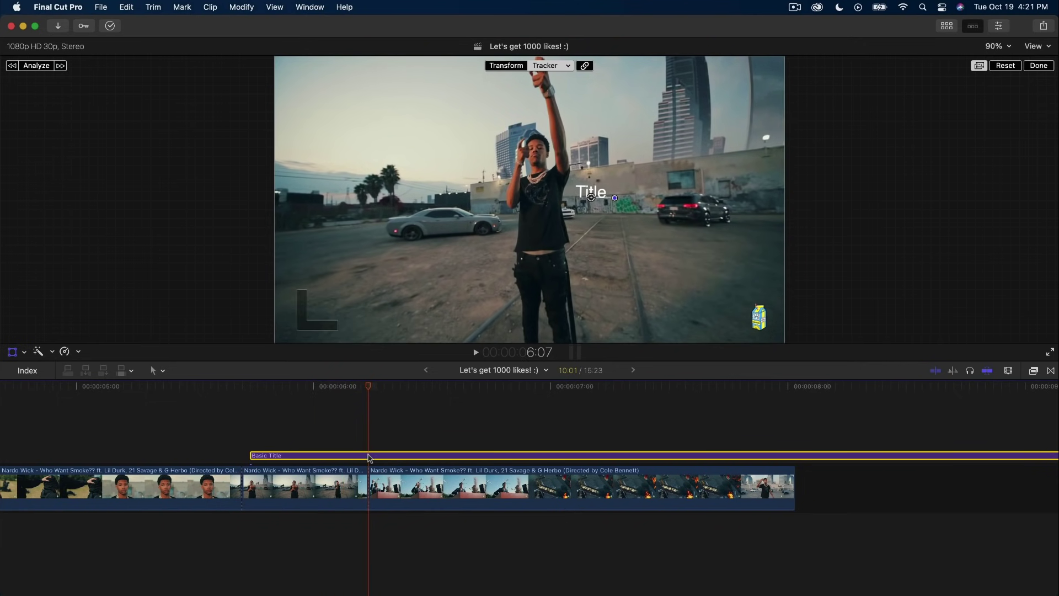
key(super+b)
click(400, 455)
key(BackSpace)
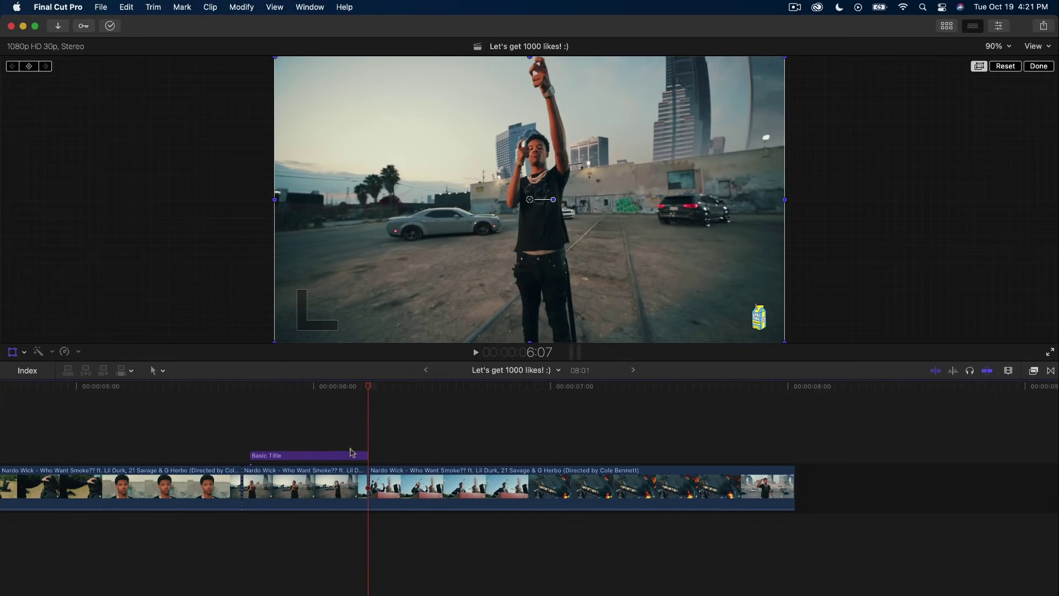
click(250, 454)
click(277, 386)
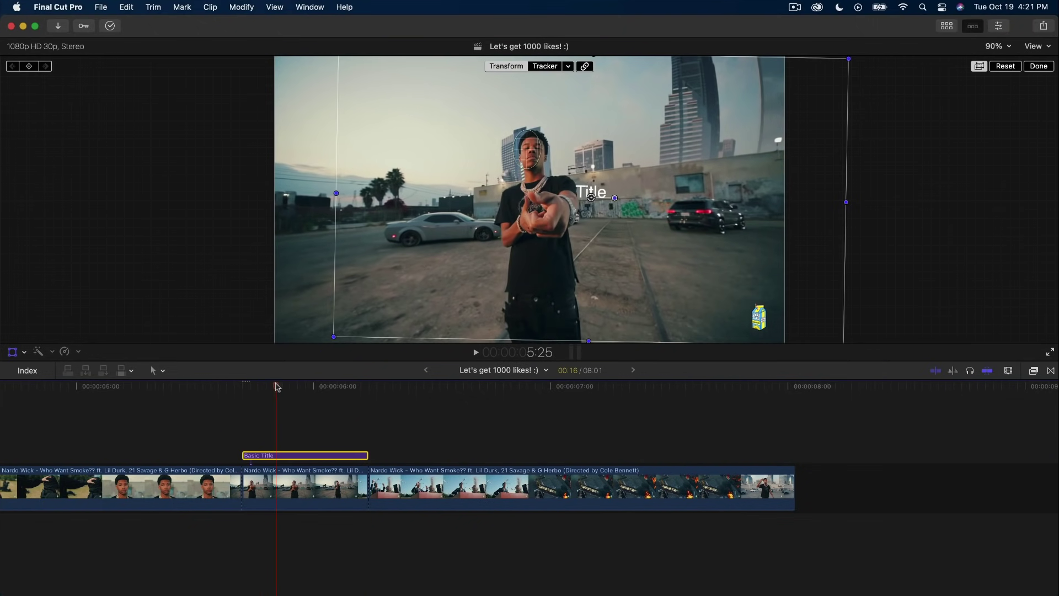
Change the title's text to NARDO WICK and move it onto the pavement beside the man, below the black car
drag(278, 387, 263, 387)
double_click(598, 191)
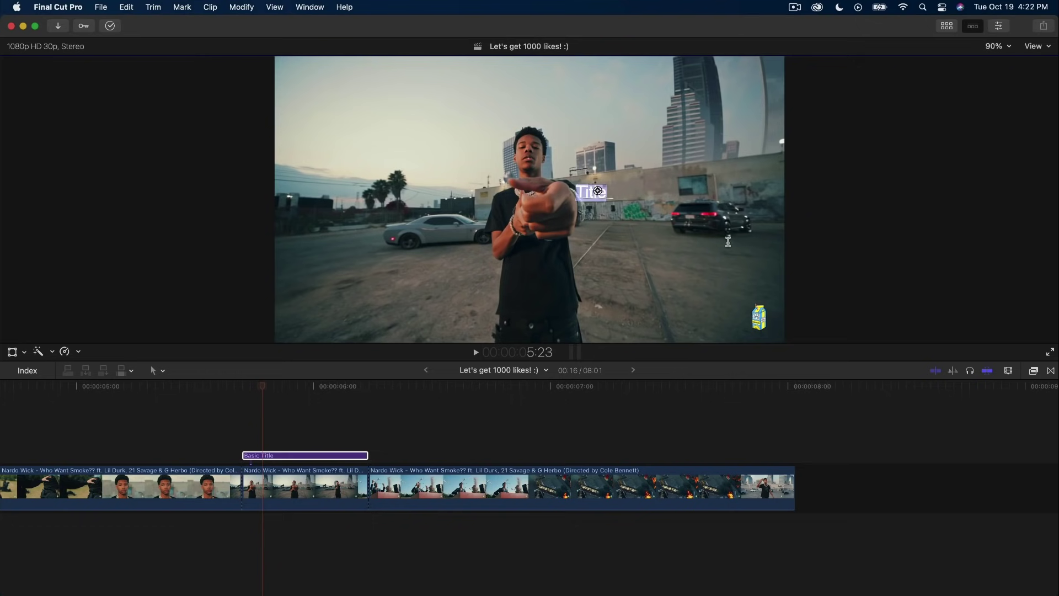
text(NARDO WICK)
key(Escape)
drag(599, 201, 656, 271)
Show the face tracker on the title's first frame at 200% magnification and move its oval slightly lower over the man's face
drag(329, 389, 242, 386)
click(258, 456)
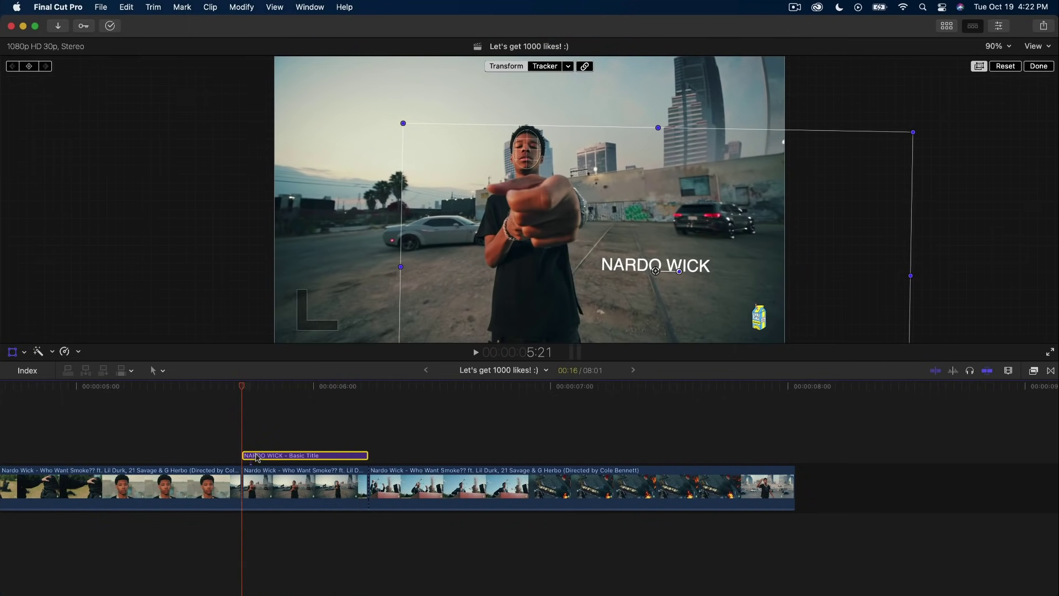
click(545, 67)
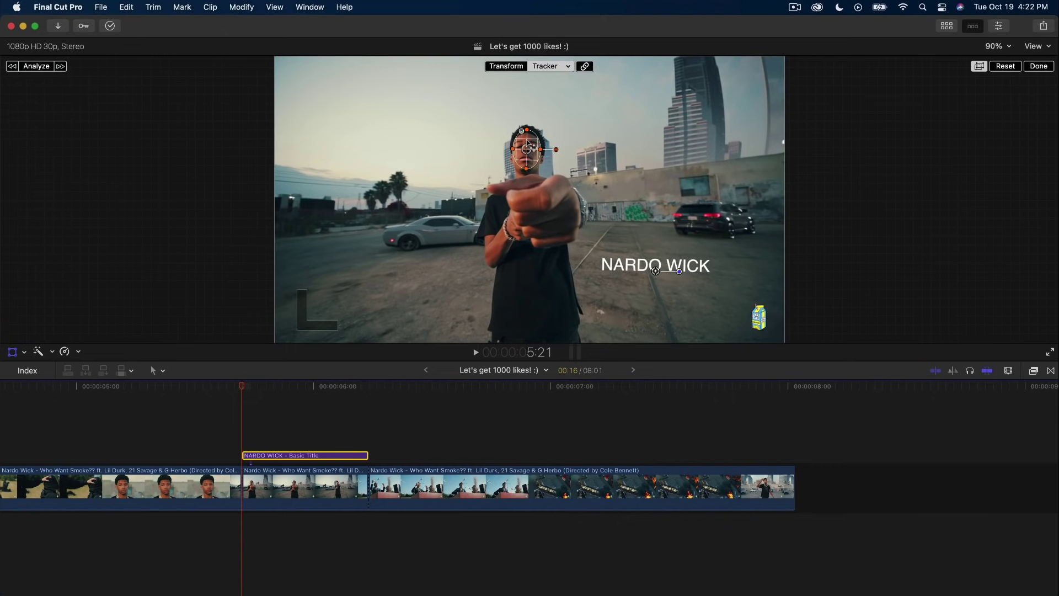
click(994, 48)
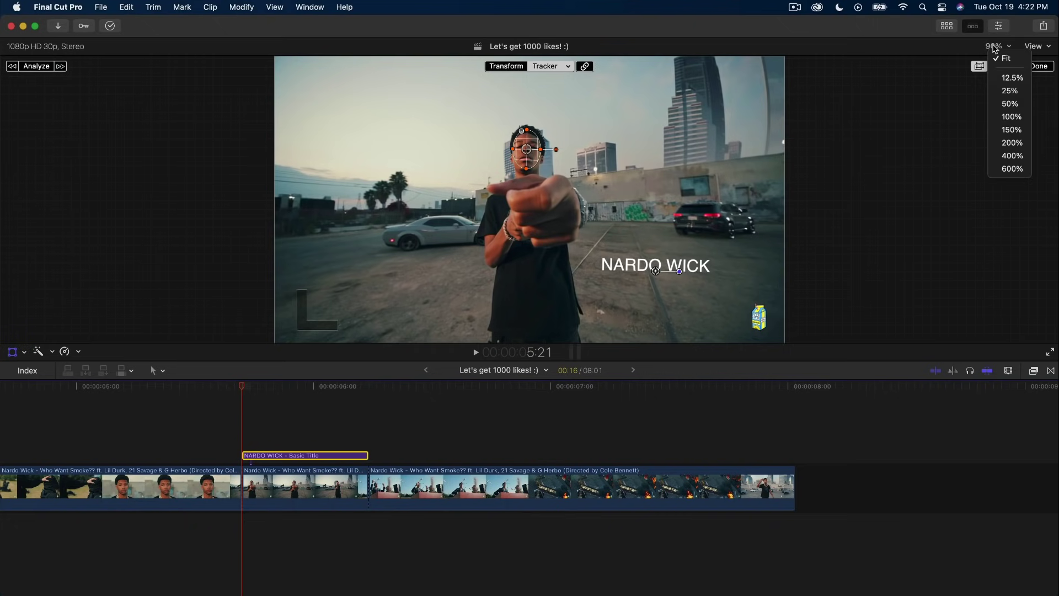
click(1015, 144)
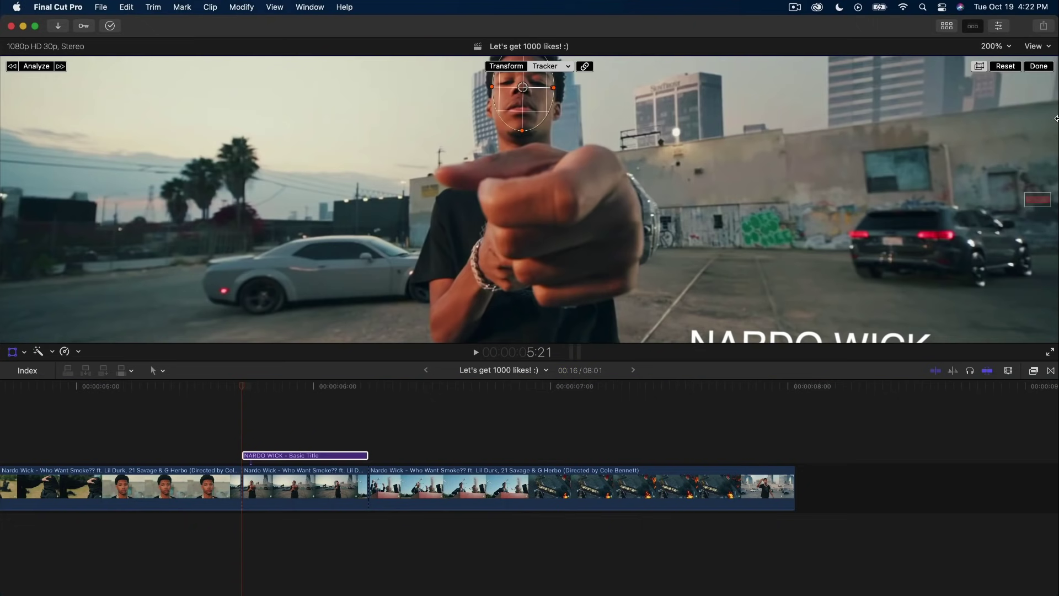
drag(1036, 199, 1036, 198)
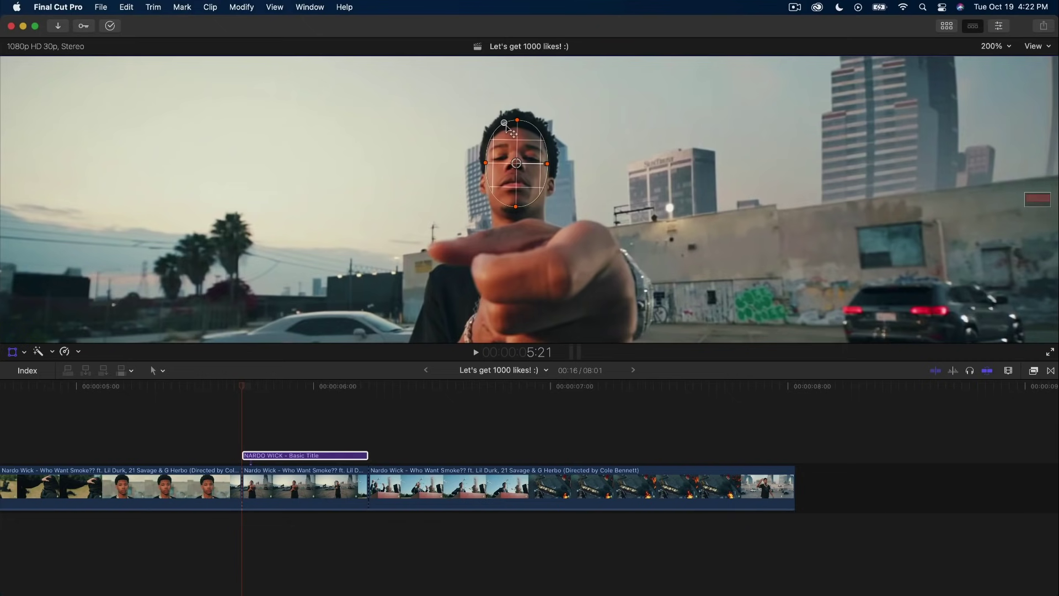
drag(491, 120, 469, 116)
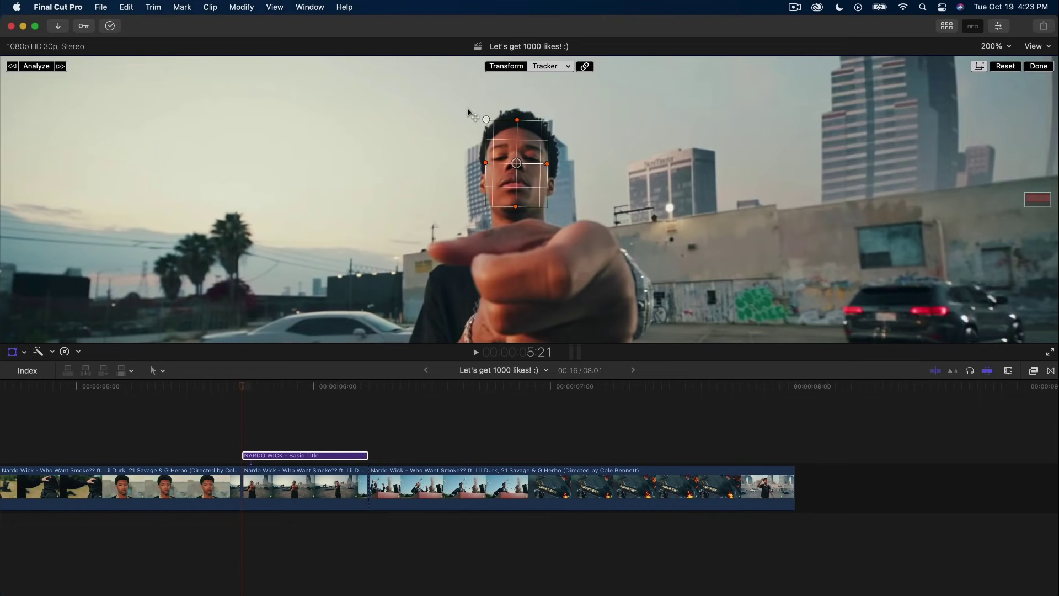
drag(510, 130, 543, 143)
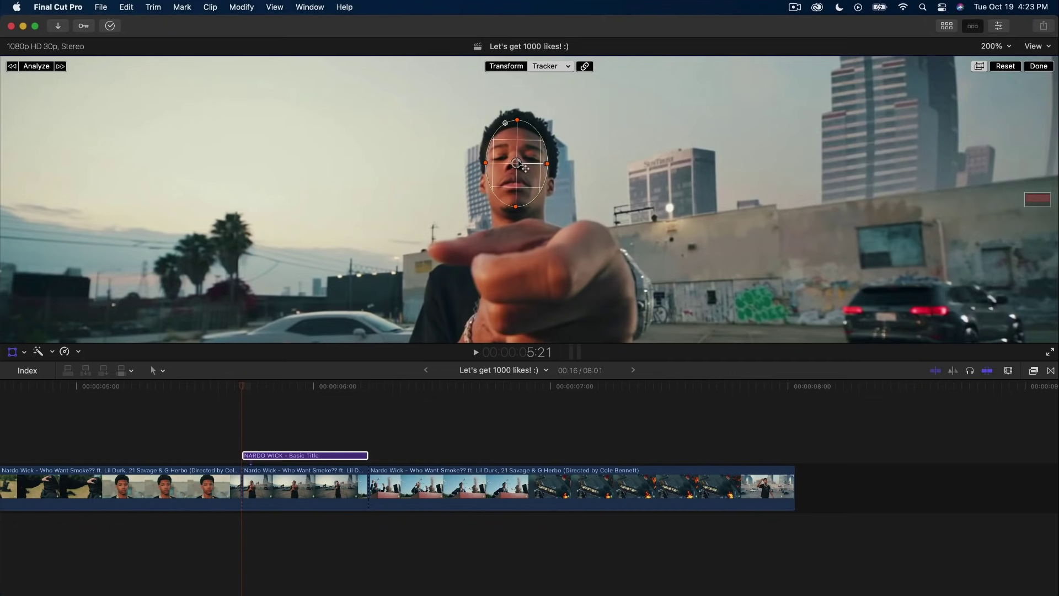
drag(523, 167, 522, 172)
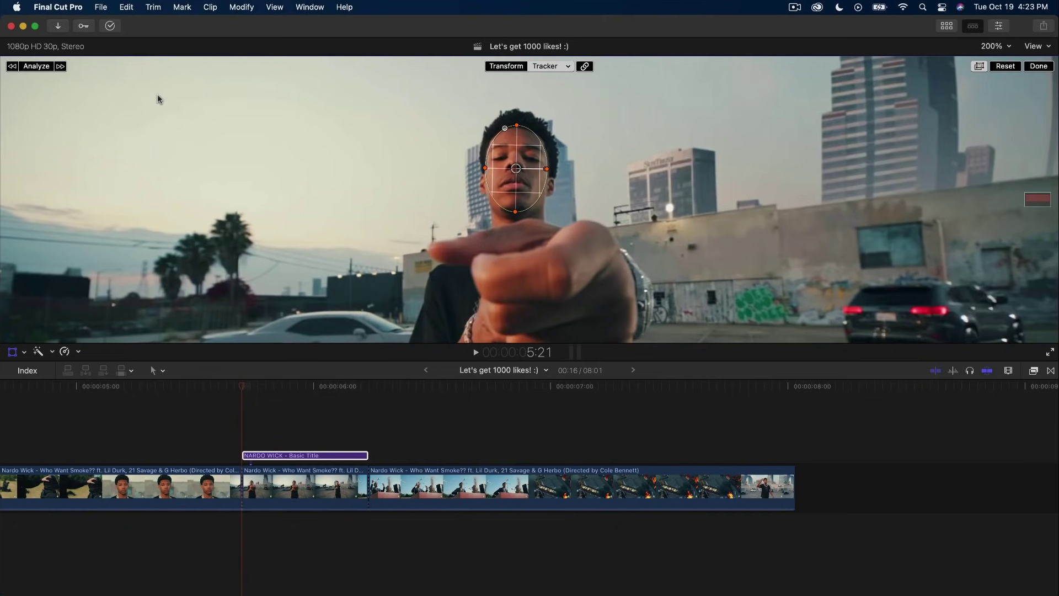
Analyze the face track over the shot, check its motion, and fit the whole frame in the viewer again
click(35, 66)
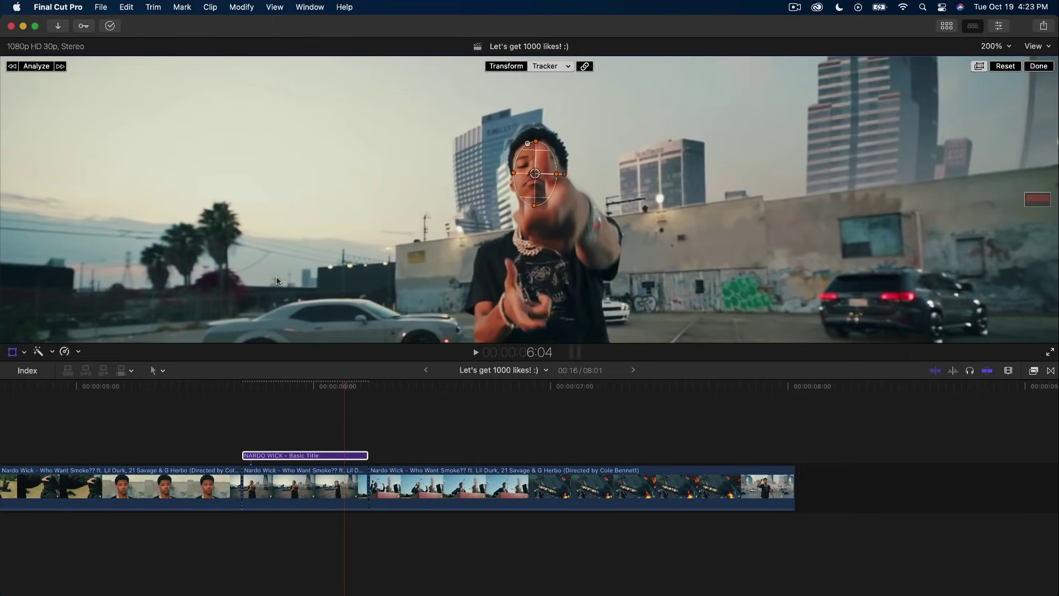
drag(334, 384, 272, 386)
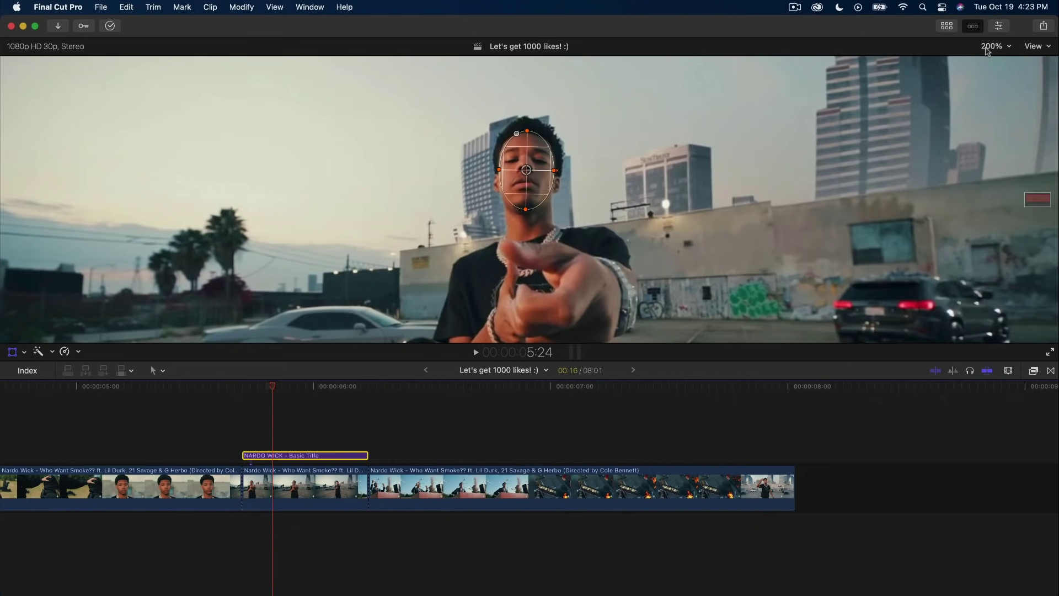
click(991, 47)
click(993, 59)
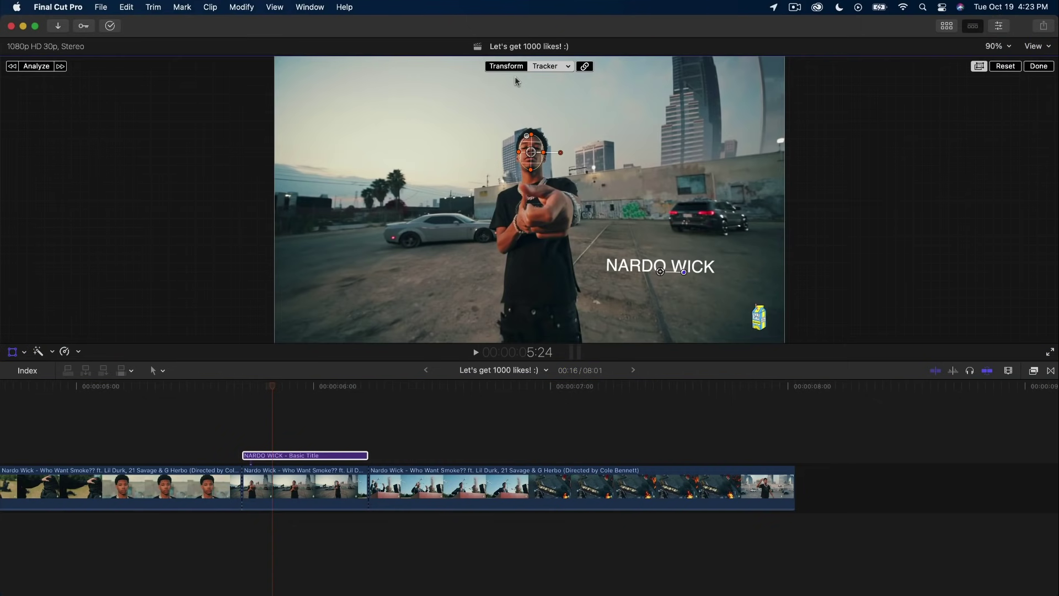
click(568, 66)
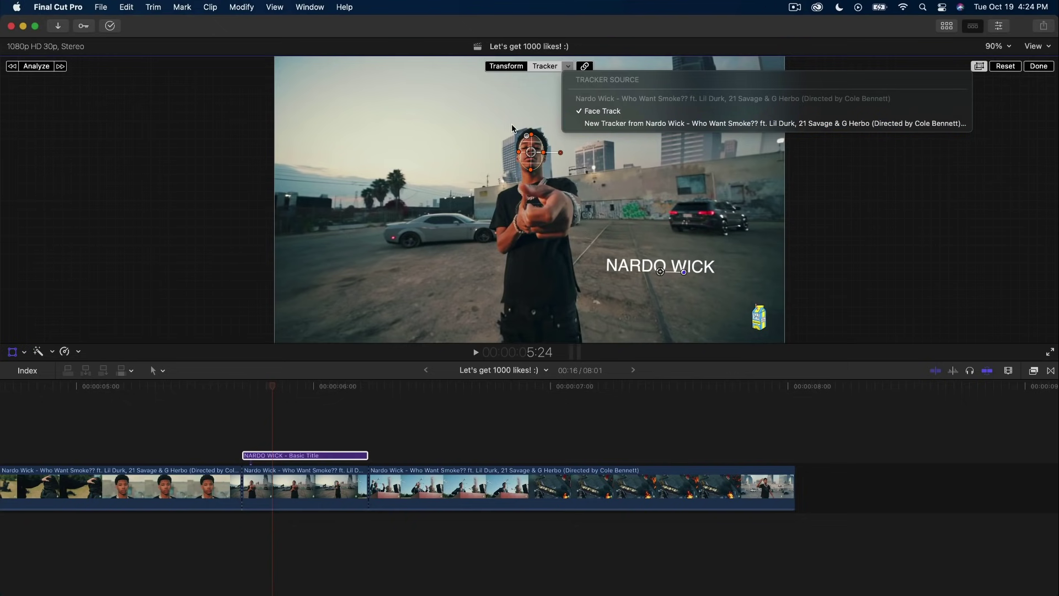
click(513, 106)
Scale the NARDO WICK title up to about 117% in the viewer
click(501, 66)
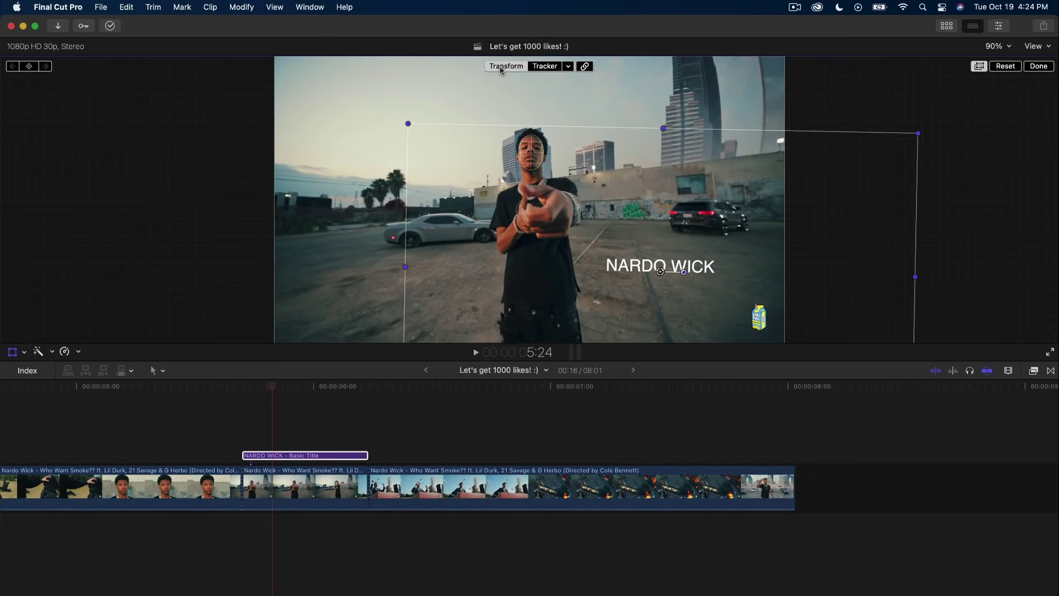
drag(587, 148, 525, 107)
key(super+z)
drag(919, 133, 940, 109)
Set the title's font to Proxima Nova Extrabold and its size to 63
click(999, 25)
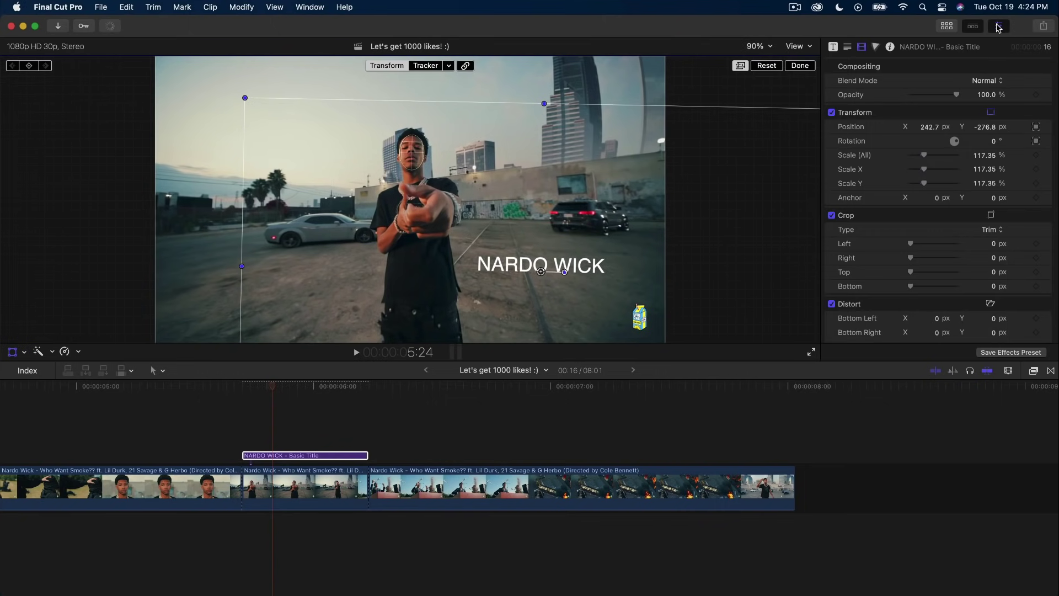
click(833, 47)
click(934, 154)
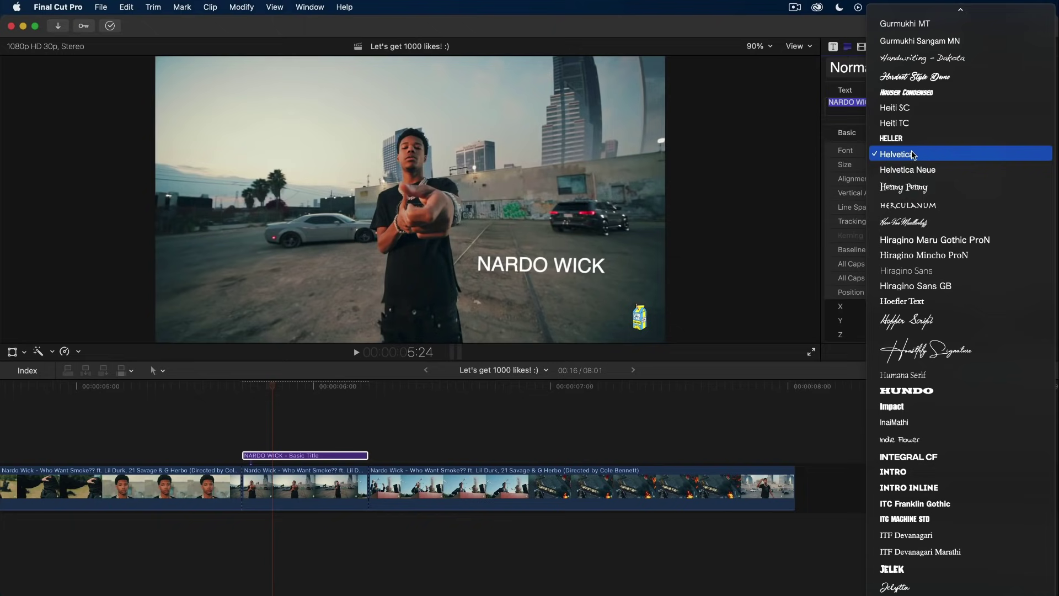
scroll(927, 320, down, 20)
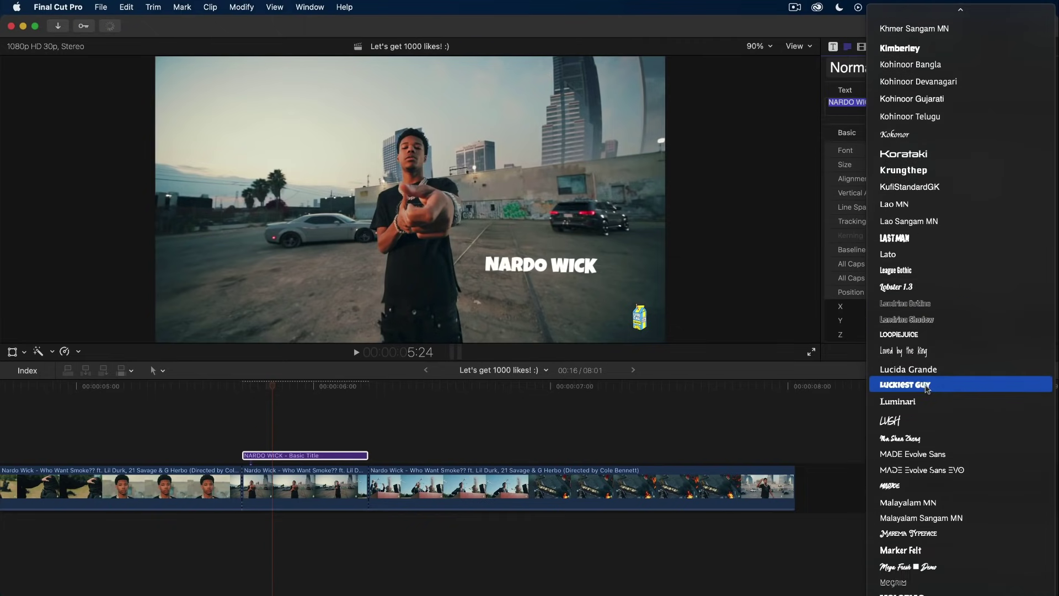
scroll(927, 388, down, 20)
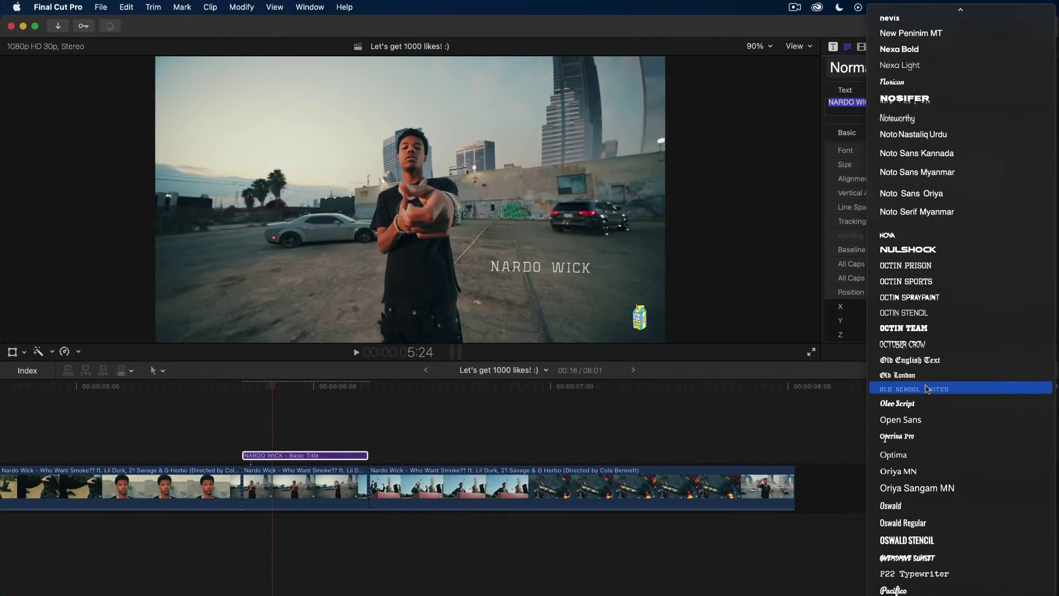
scroll(927, 387, down, 5)
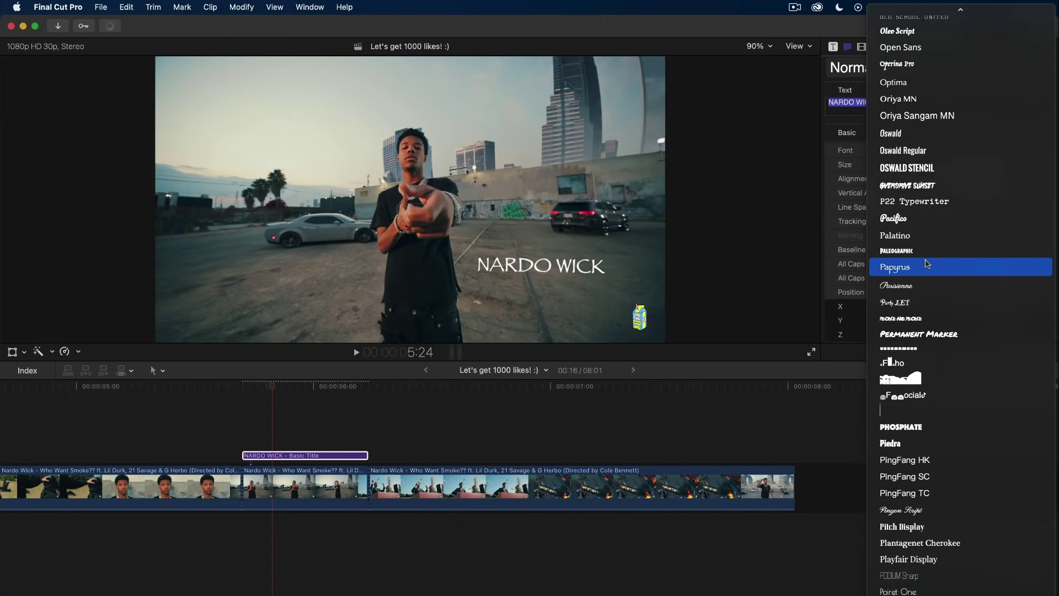
scroll(928, 264, down, 7)
scroll(928, 264, up, 13)
scroll(930, 268, down, 16)
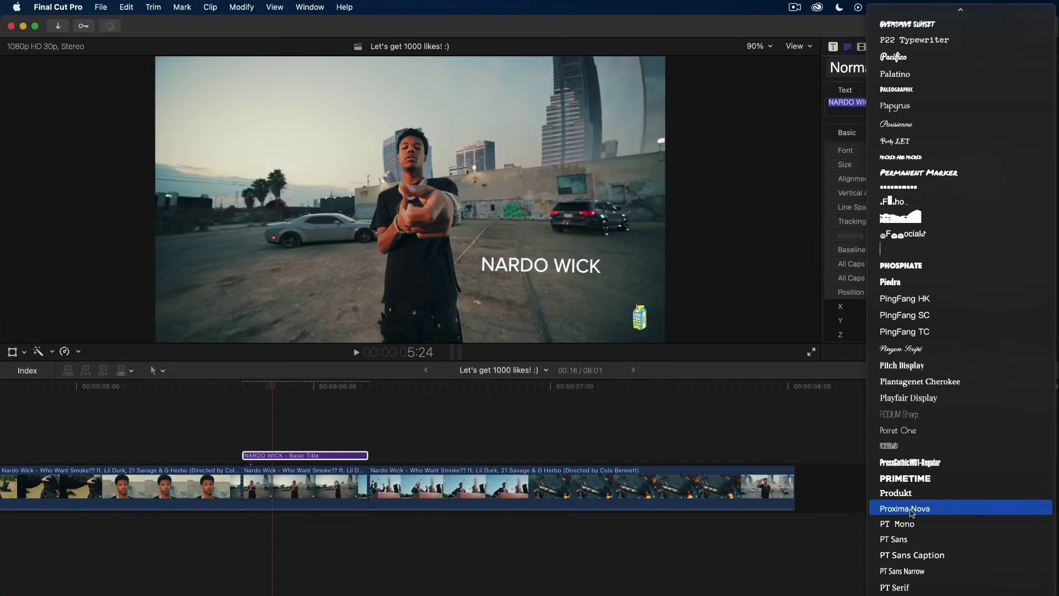
click(905, 508)
click(996, 153)
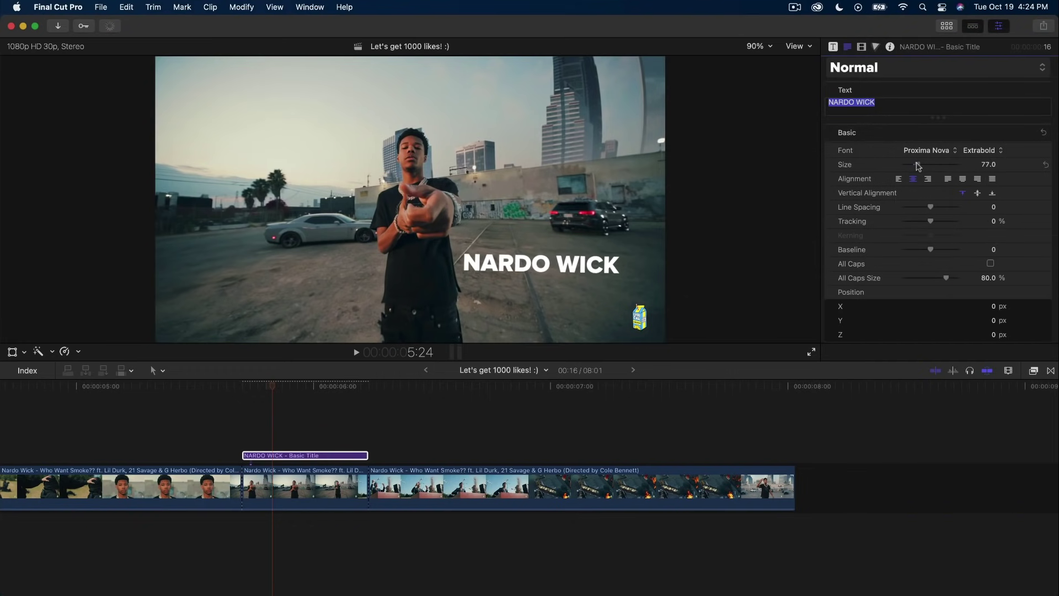
drag(920, 166, 915, 165)
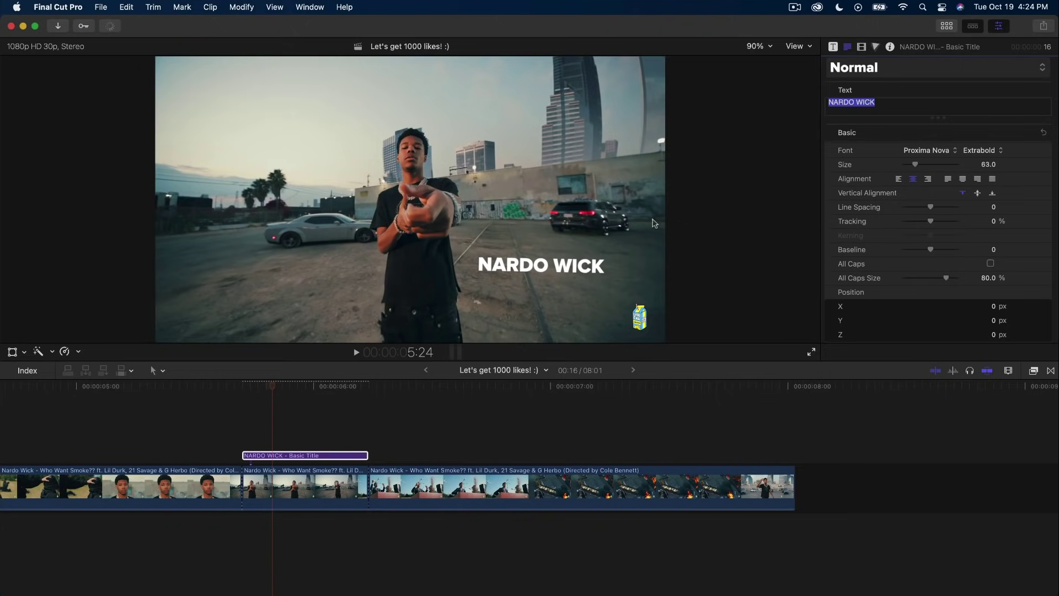
Play the title from its start to check how it follows the man, and look over its text styling options
click(273, 387)
click(244, 386)
key(space)
click(243, 386)
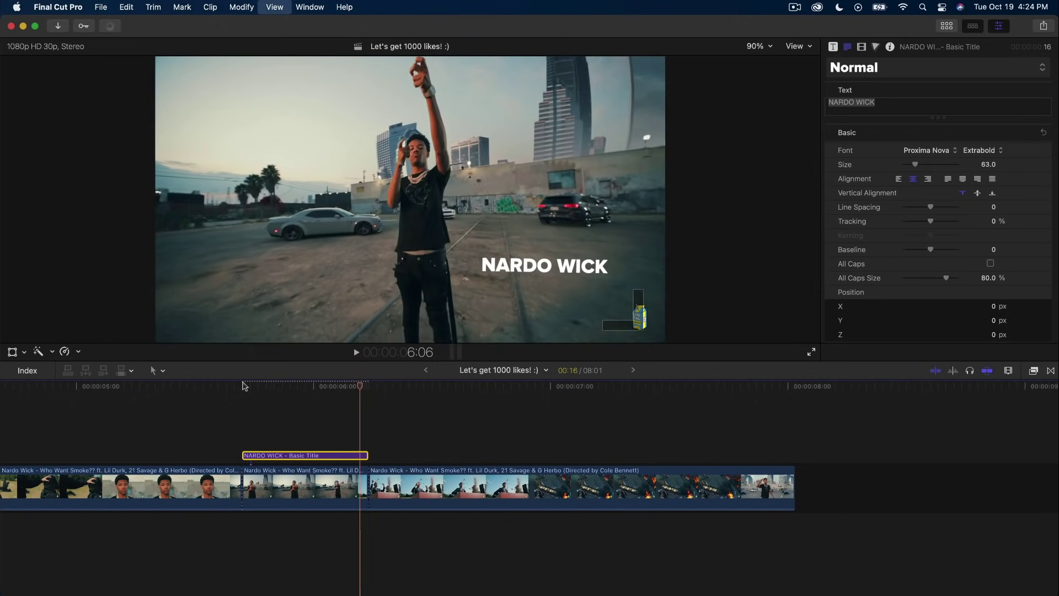
key(space)
drag(345, 386, 287, 384)
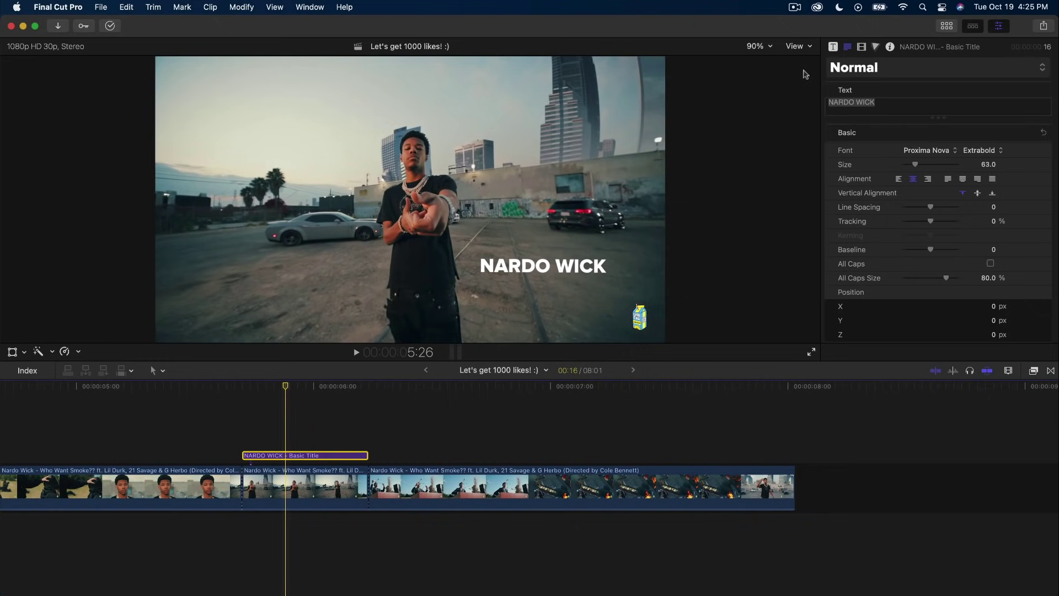
scroll(906, 172, down, 10)
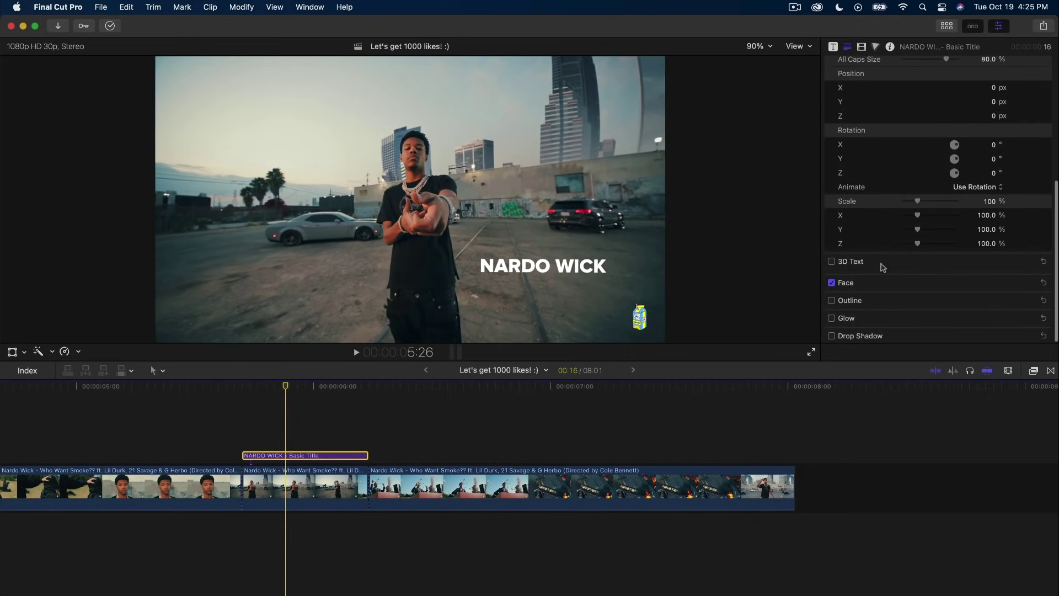
scroll(938, 155, up, 10)
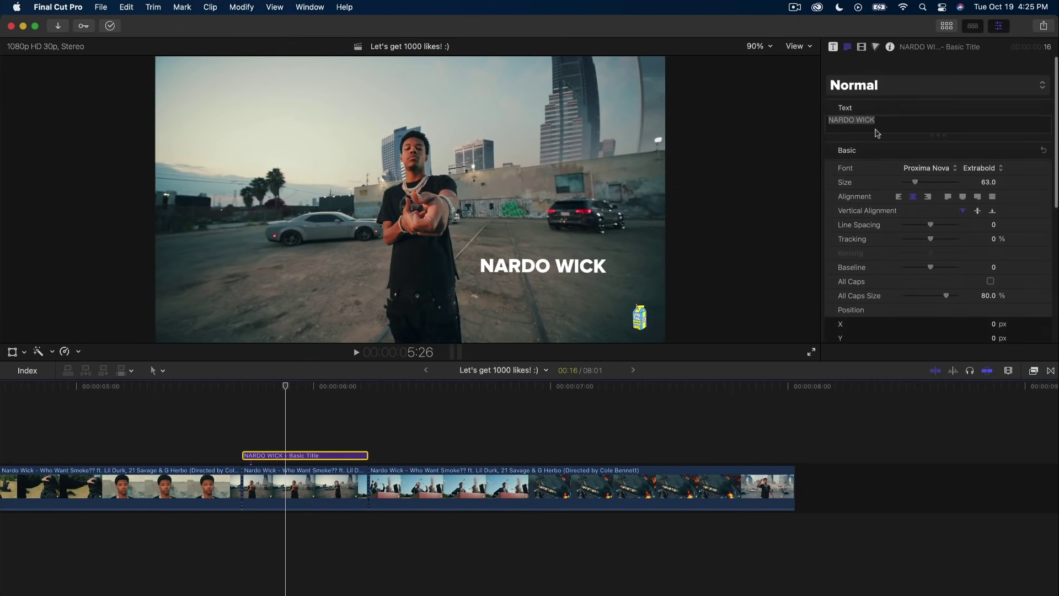
Turn off rotation in the NARDO WICK title's transform tracker so it follows only the tracked position
click(862, 46)
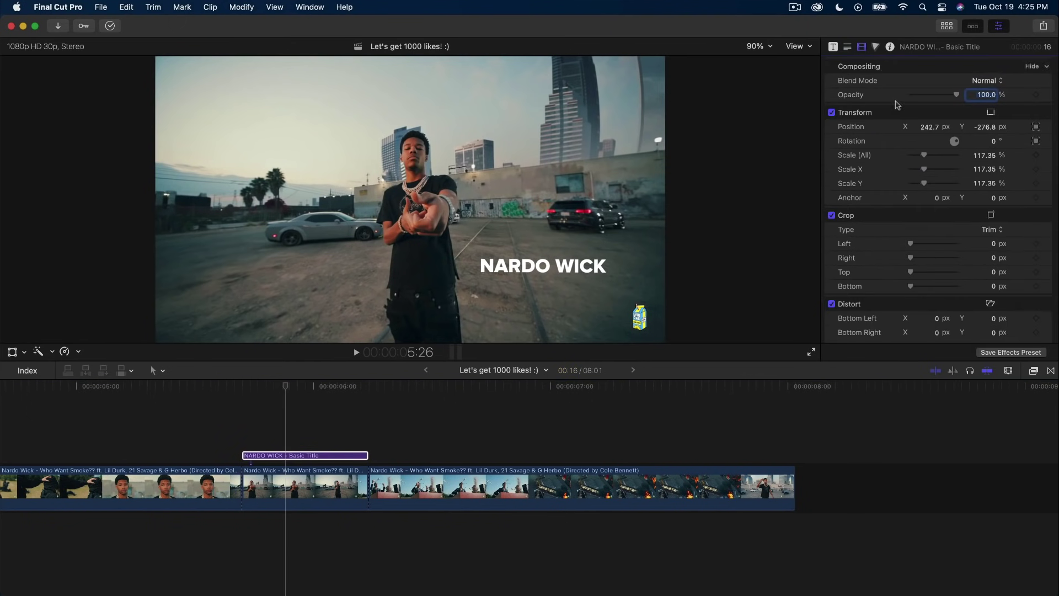
click(1048, 113)
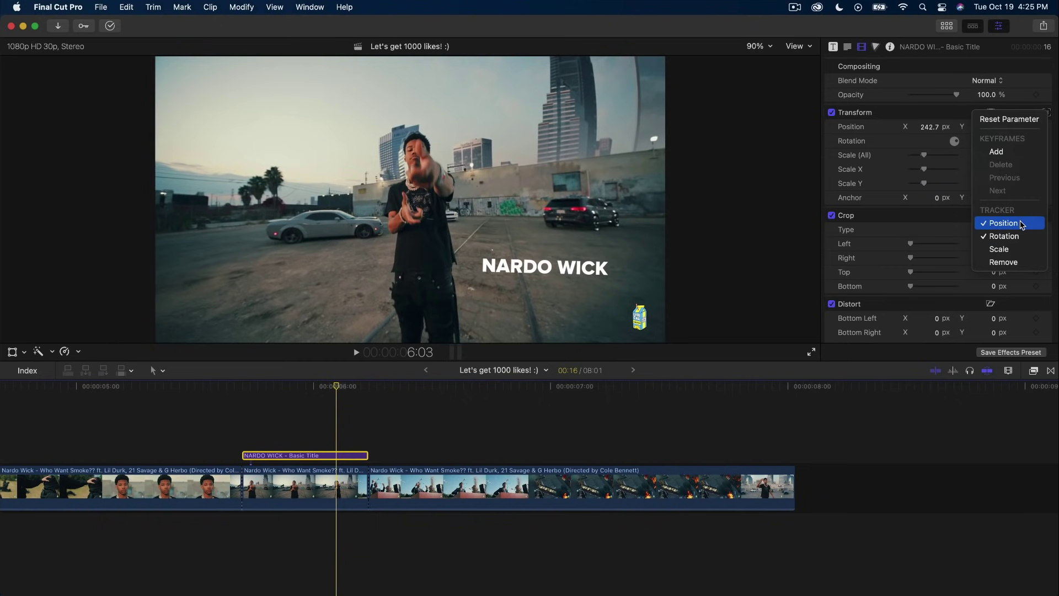
click(1008, 249)
drag(336, 387, 301, 389)
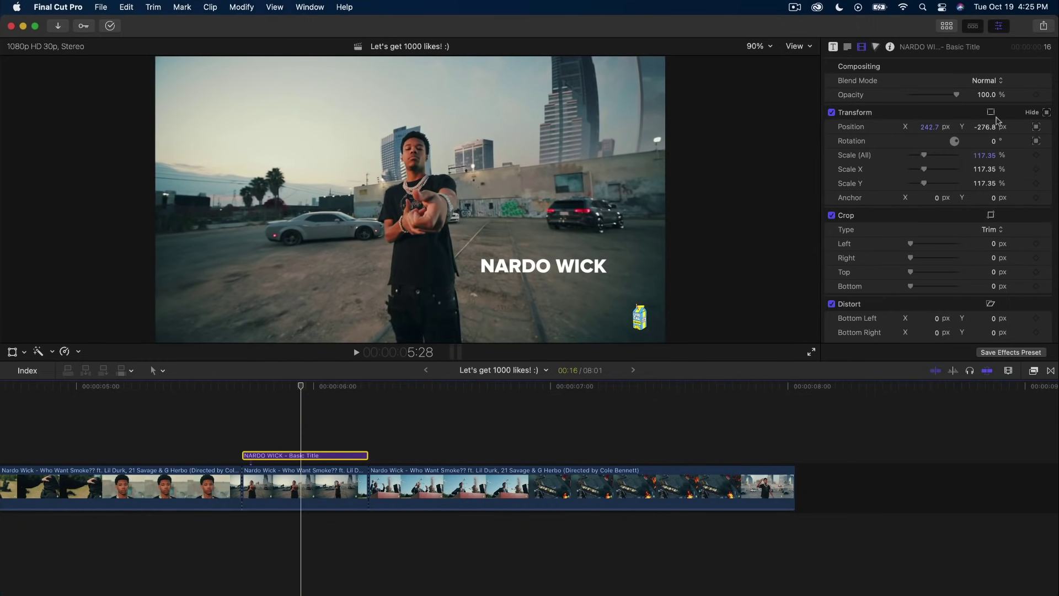
click(1046, 114)
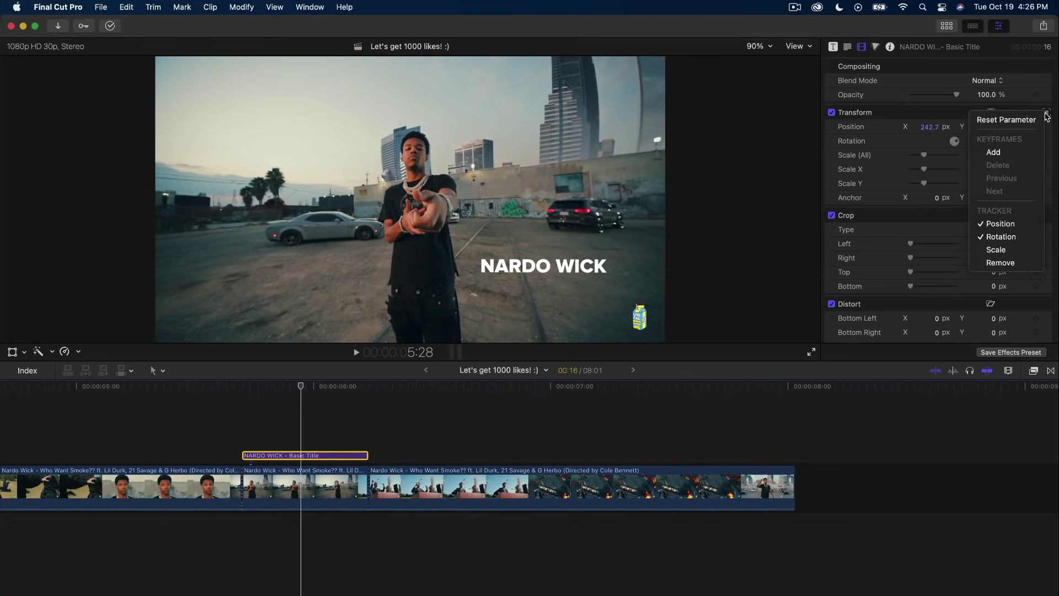
click(1002, 238)
Play the title from the start of the shot to check how it moves without rotation tracking
key(space)
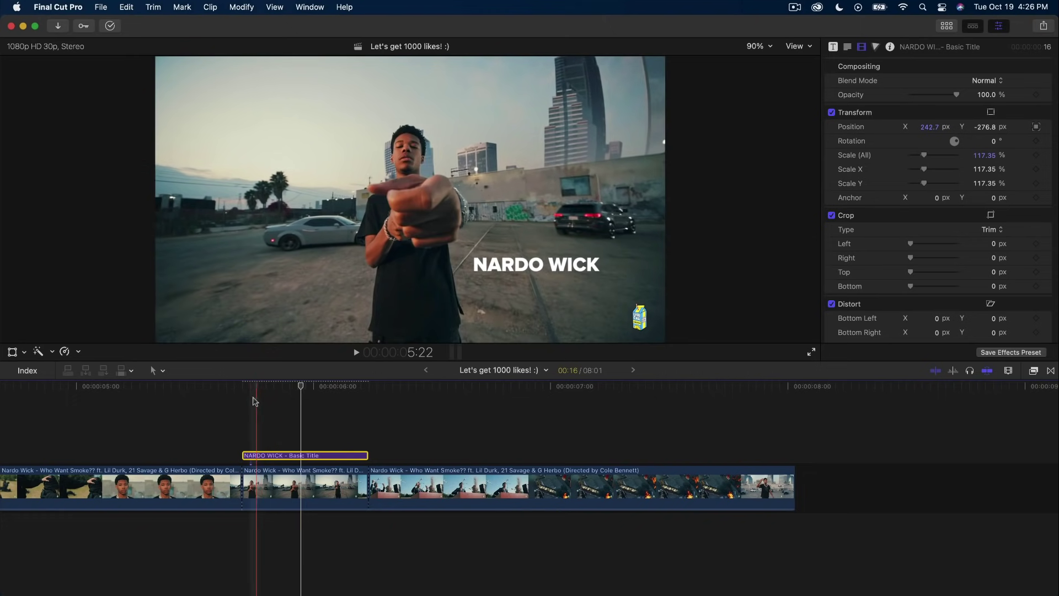
key(space)
key(space)
key(space)
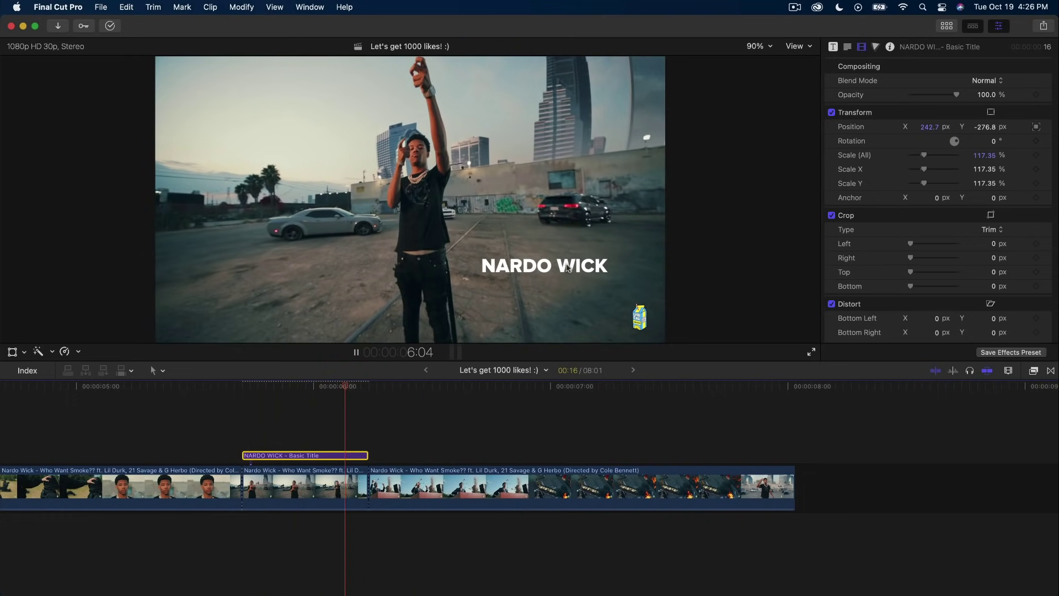
key(space)
key(space)
drag(255, 384, 291, 381)
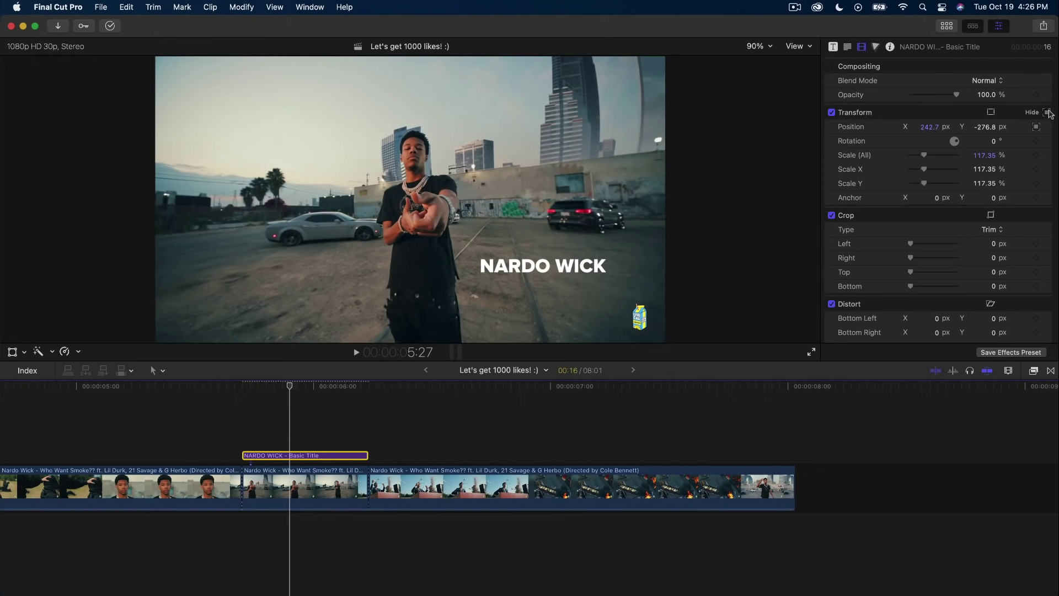
Turn on scale in the title's transform tracker and scrub through the shot to see its effect
click(1048, 113)
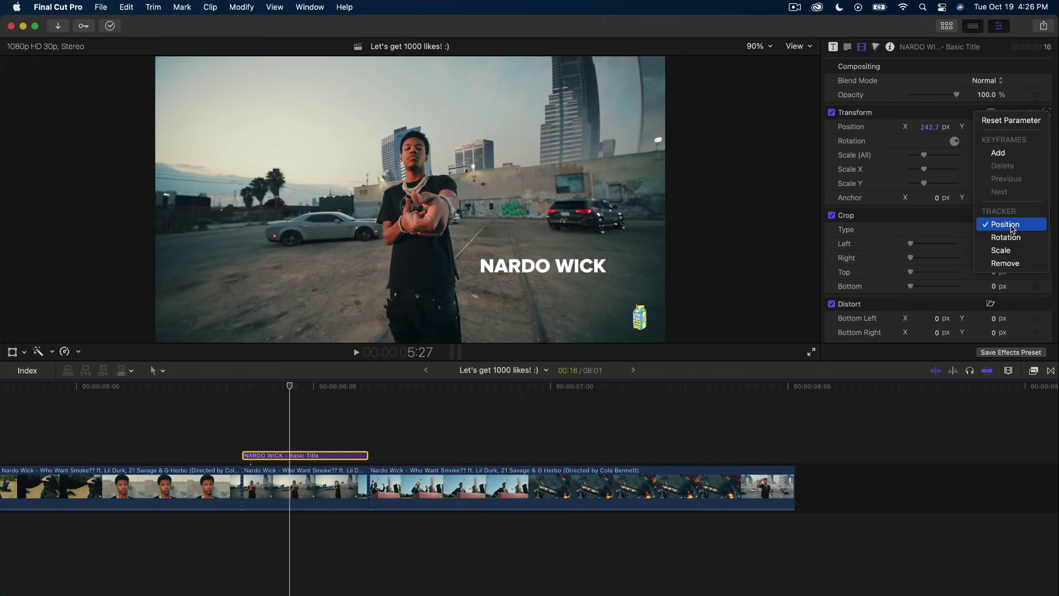
click(1001, 250)
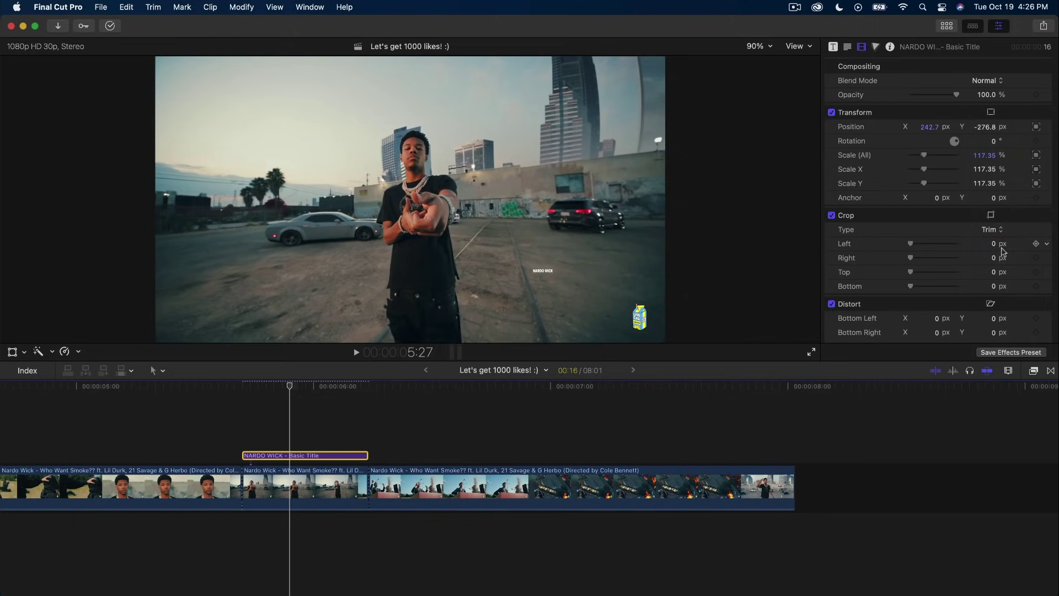
click(336, 386)
drag(336, 385, 279, 386)
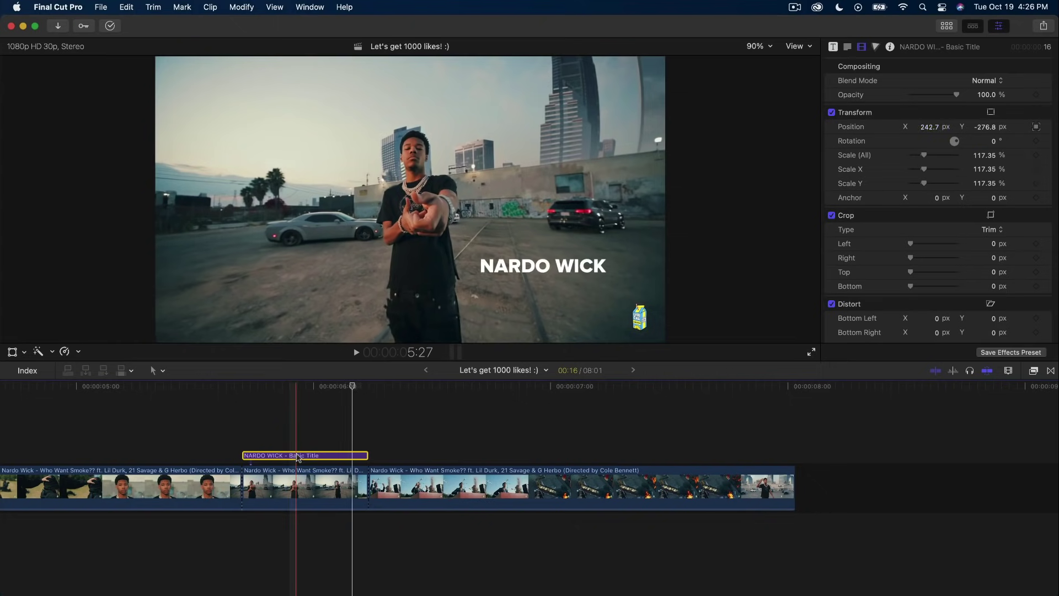
Delete the NARDO WICK title and connect the Squid Game mask PNG above the start of the tracked shot
key(BackSpace)
click(938, 25)
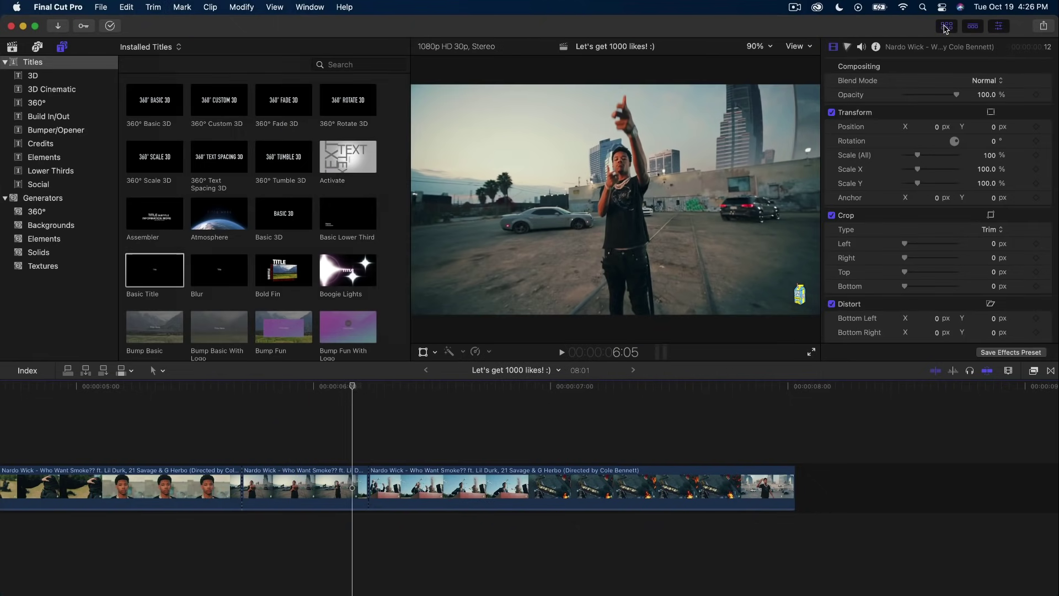
key(super+1)
drag(150, 291, 247, 417)
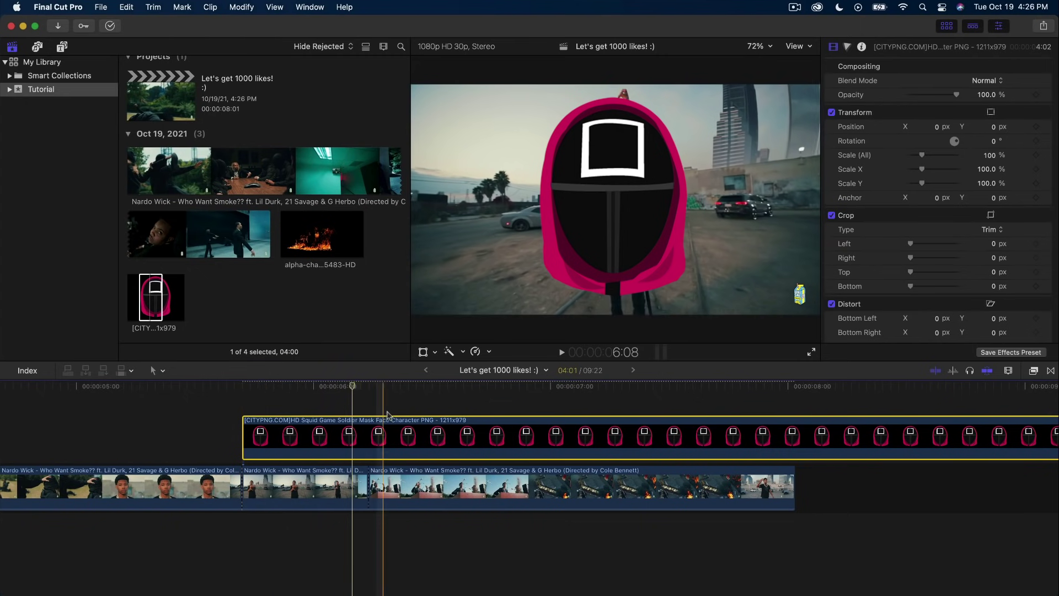
Cut the mask clip at the end of the tracked shot and delete the excess
drag(353, 388, 368, 389)
key(super+b)
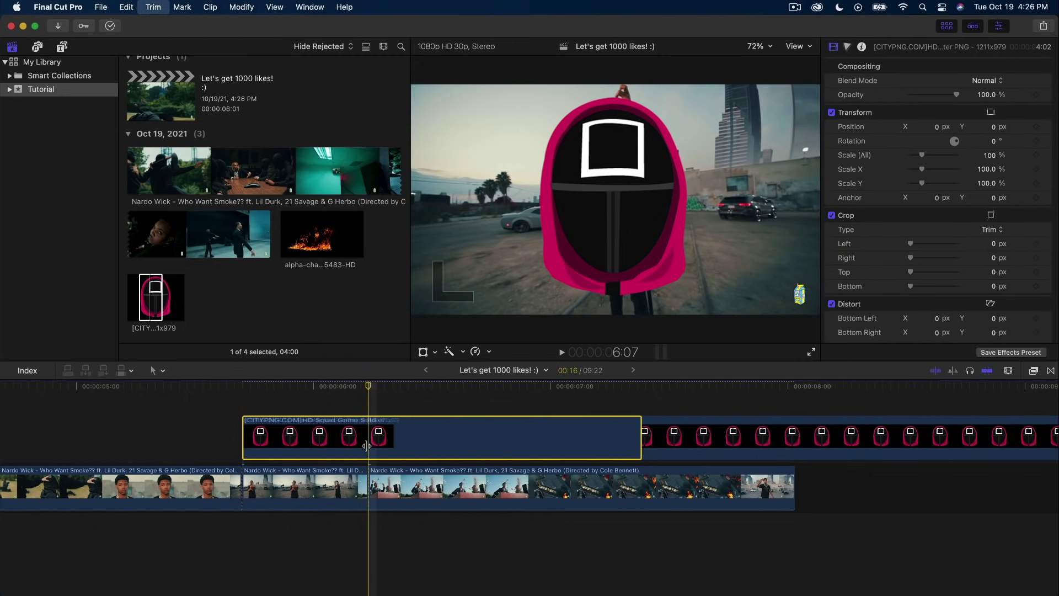
click(393, 440)
key(BackSpace)
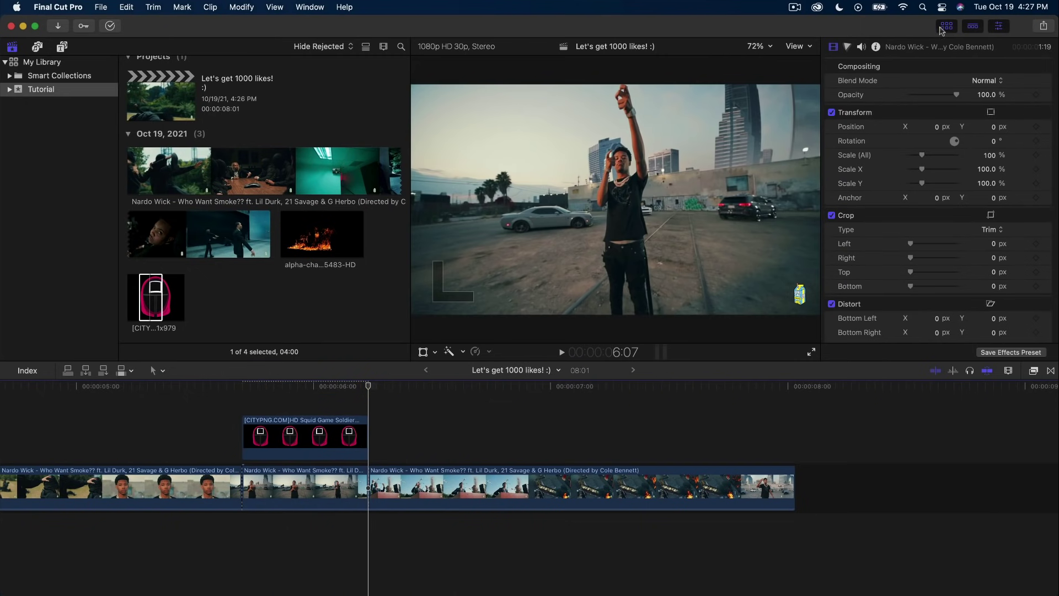
Disable the mask clip temporarily to examine the Face Track on the shot beneath, and enable the mask again
click(945, 27)
click(281, 423)
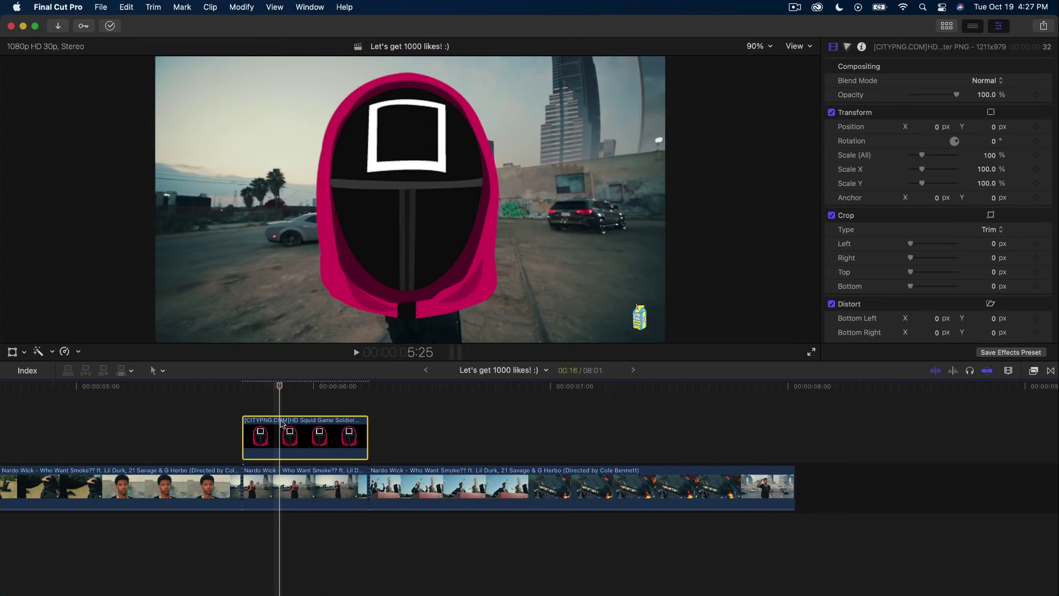
key(v)
key(v)
key(v)
click(427, 499)
key(v)
key(v)
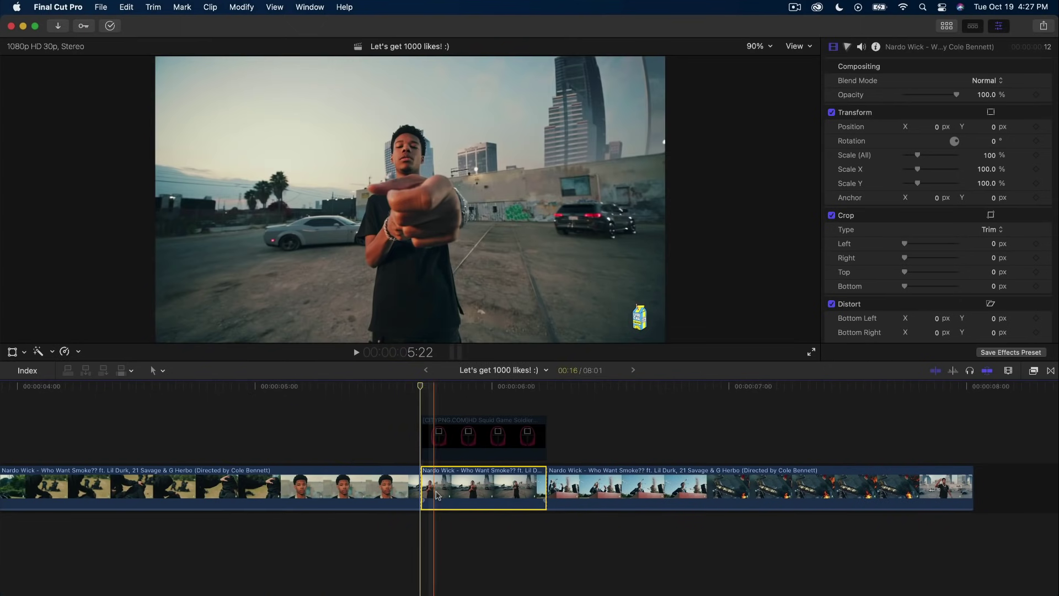
scroll(910, 308, down, 5)
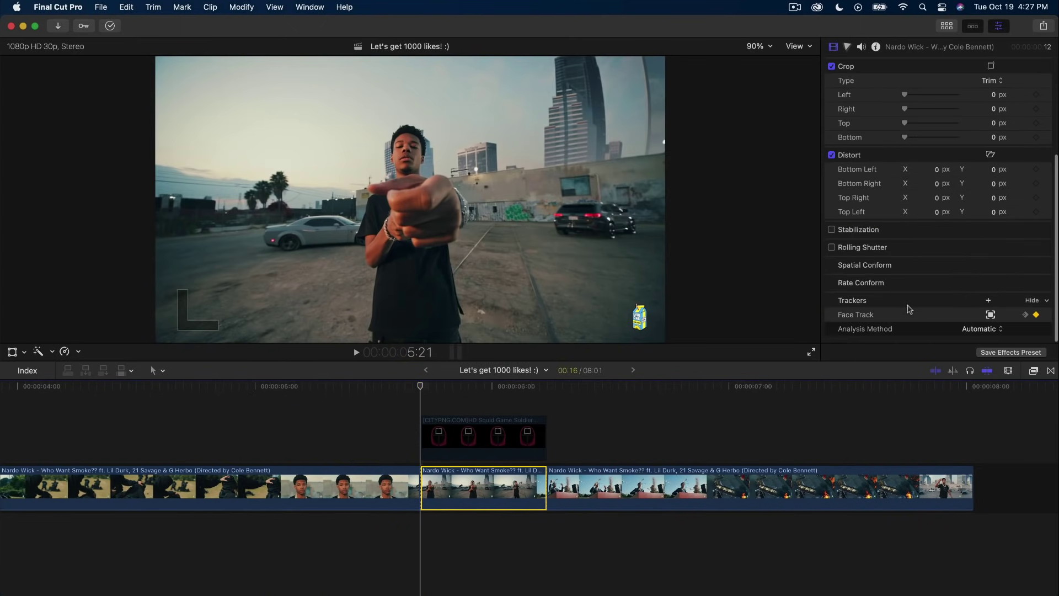
click(873, 317)
click(510, 435)
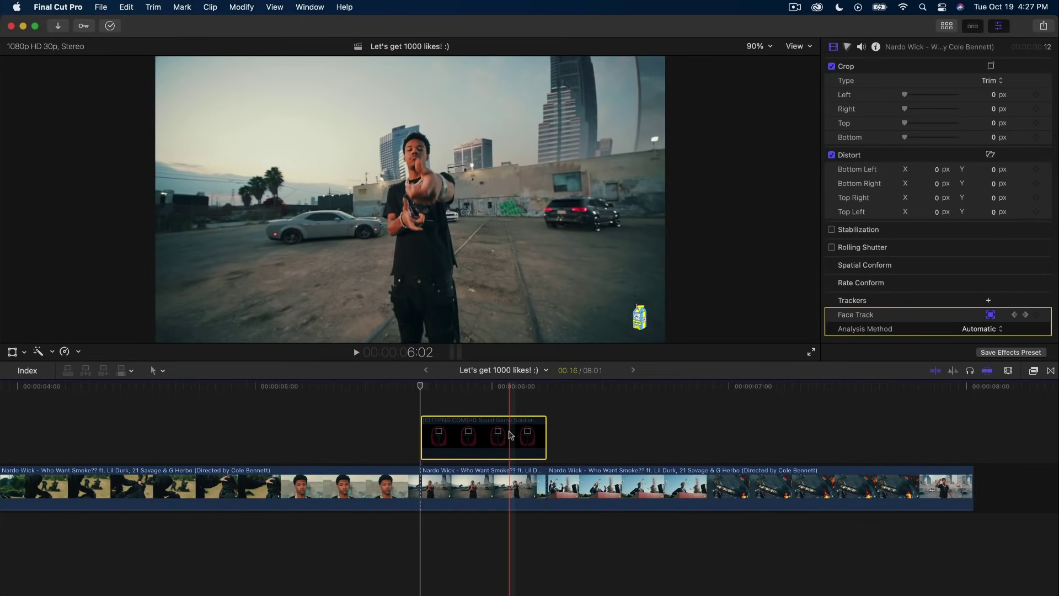
key(v)
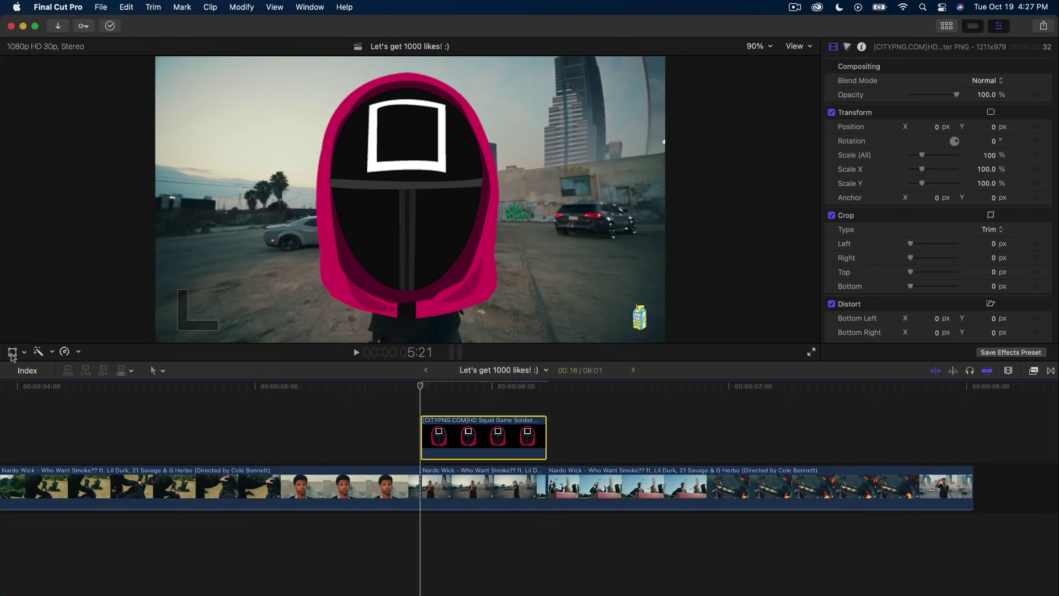
Attach the mask to the shot's Face Track and scale it down to about 34% over the man's face
click(12, 351)
click(450, 67)
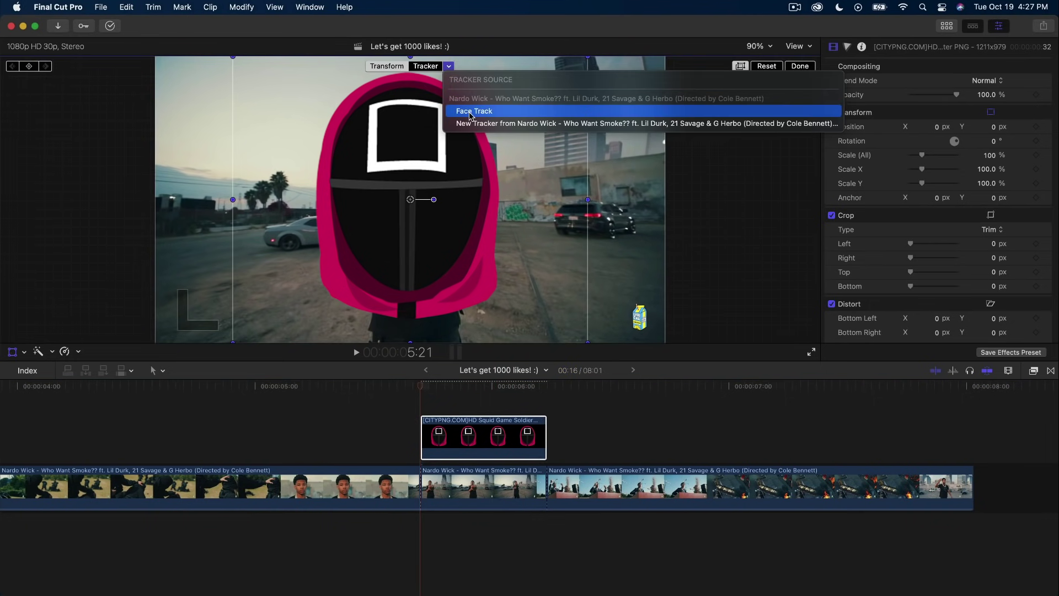
click(473, 118)
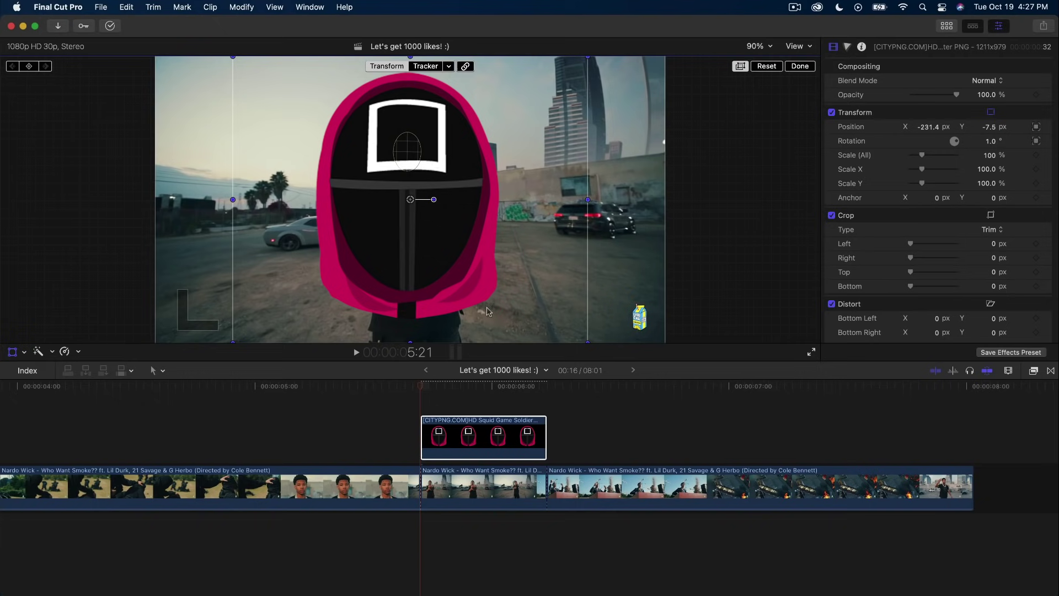
click(428, 387)
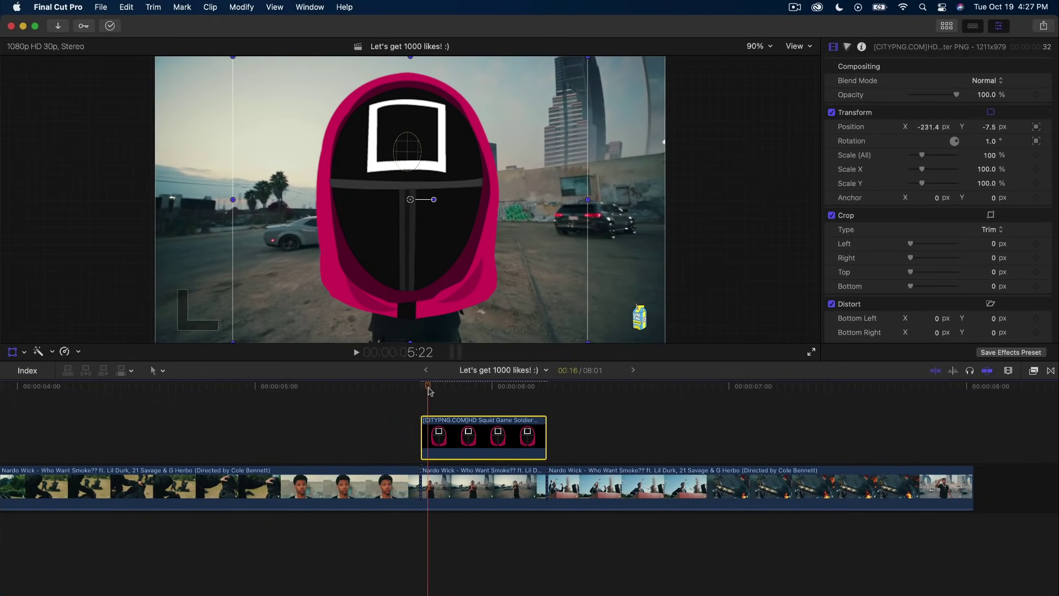
drag(590, 342, 452, 197)
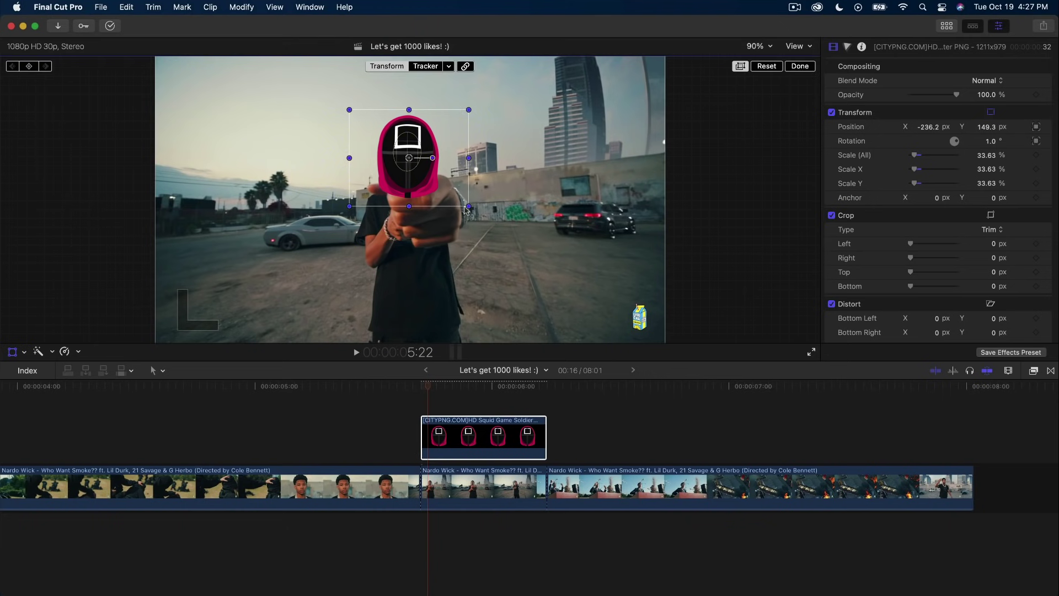
click(464, 207)
Play the shot from its start to check how the mask follows the man's face
click(425, 422)
key(space)
key(space)
key(space)
key(space)
click(416, 386)
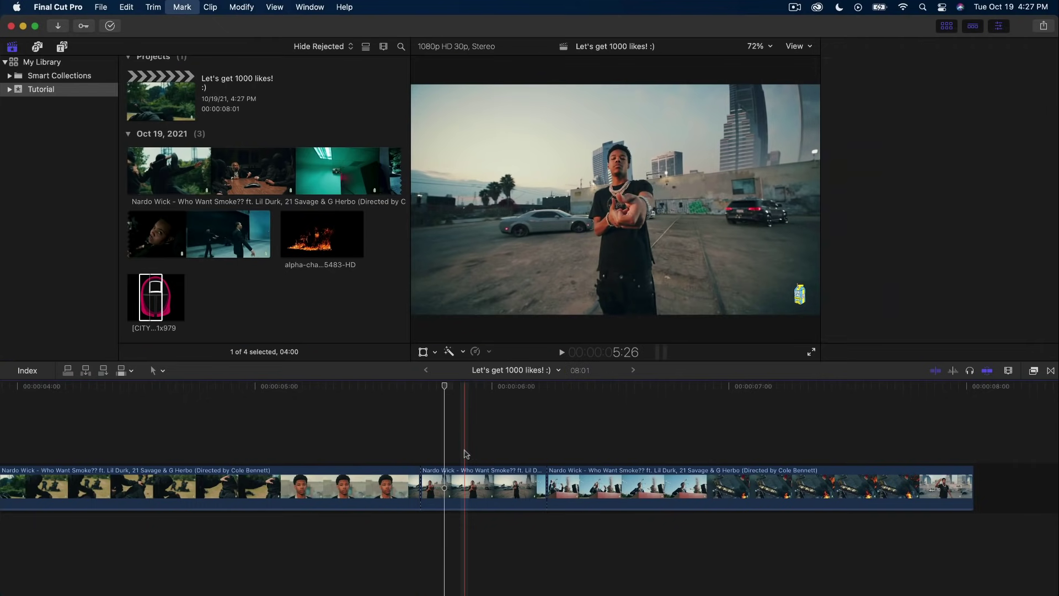
Try to attach the mask PNG directly to the man's face in the viewer with a new tracker, and undo it
click(153, 291)
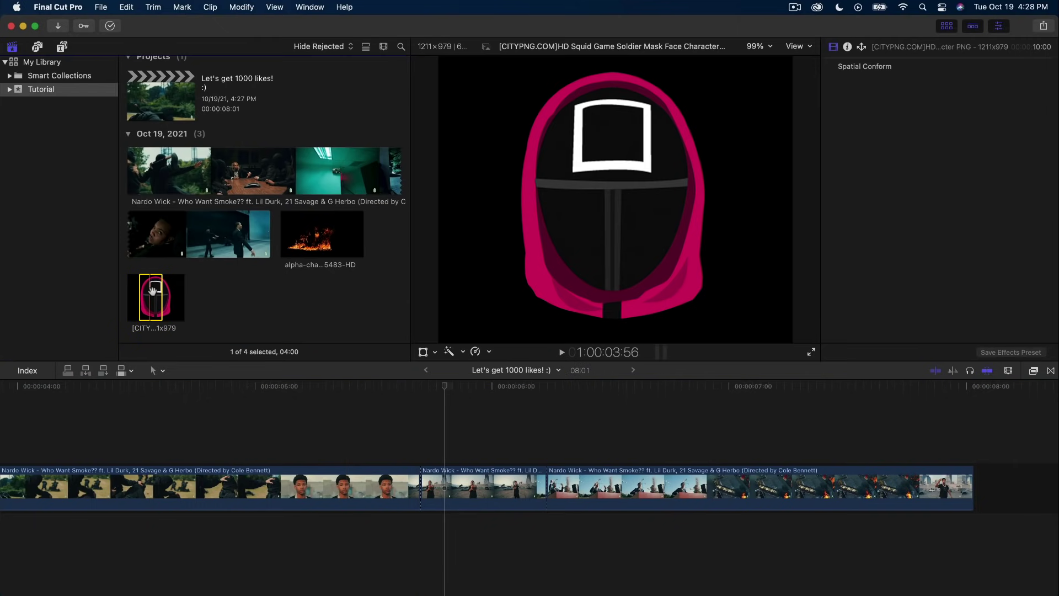
drag(155, 290, 624, 165)
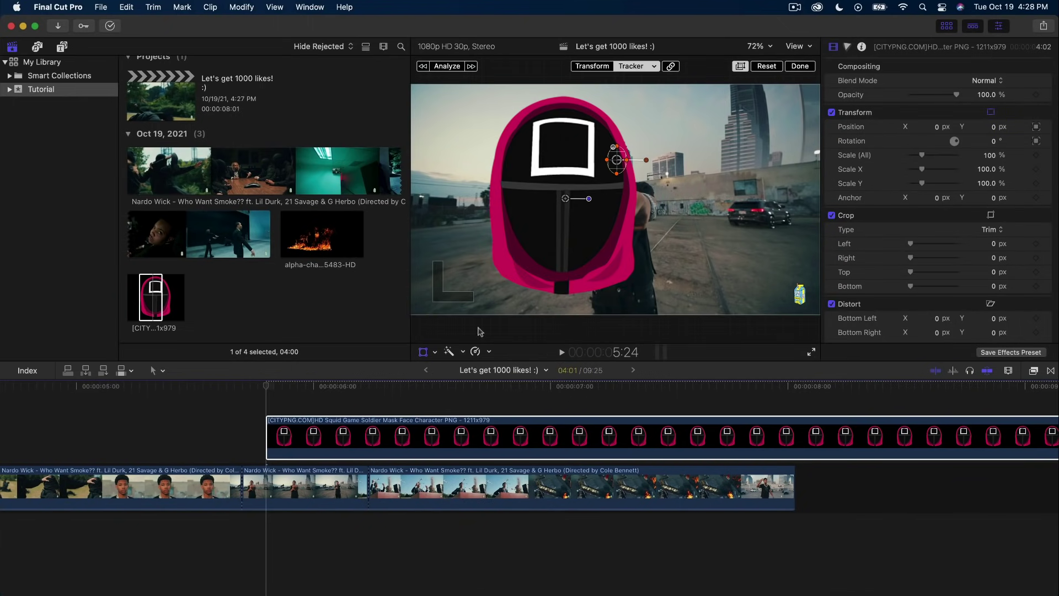
key(super+z)
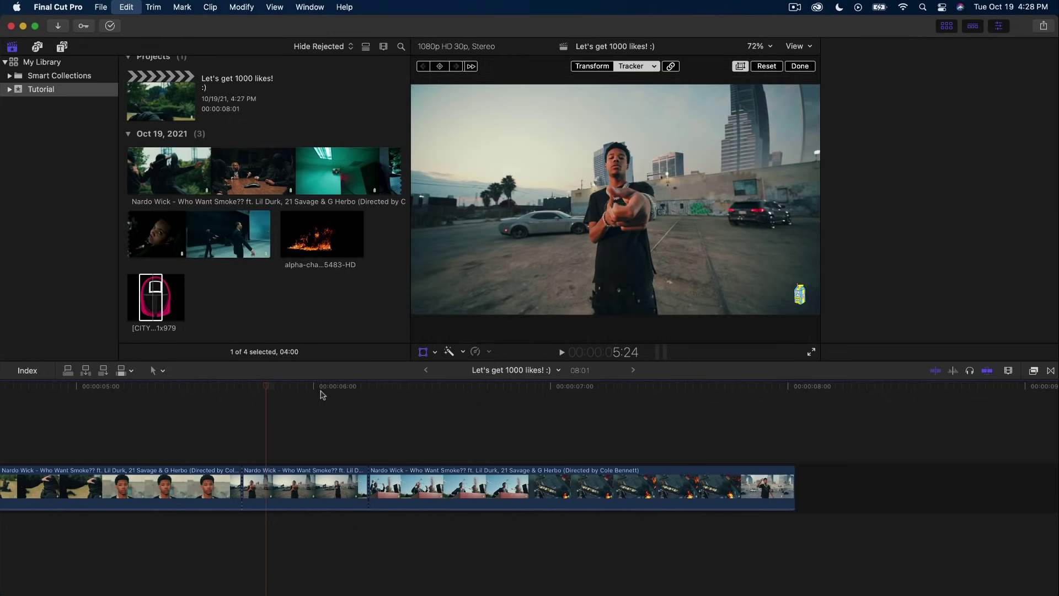
click(292, 484)
click(803, 66)
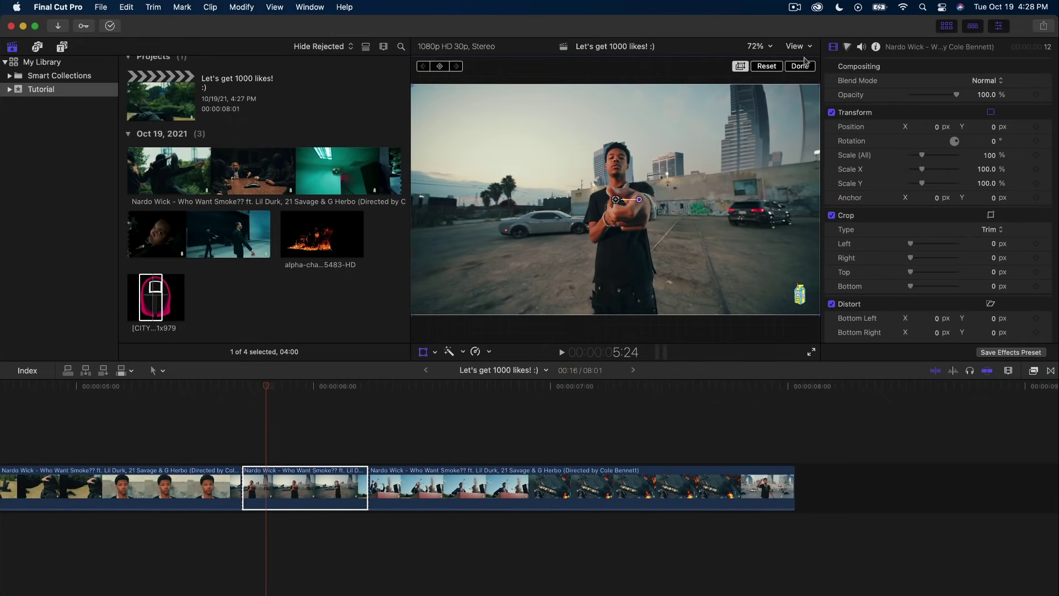
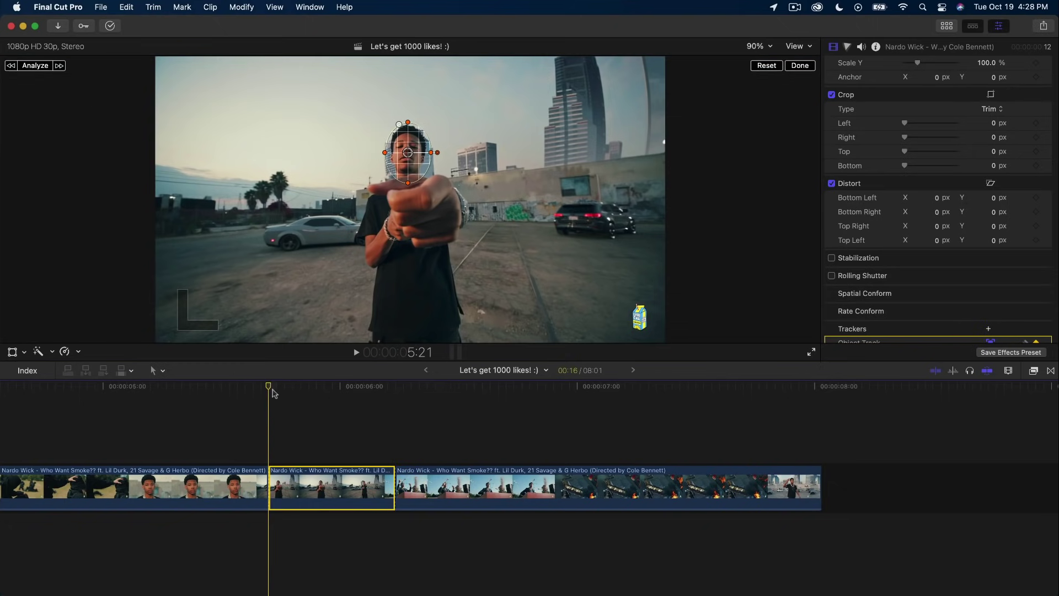
Finish editing the face's object track and connect the mask PNG above the start of the tracked shot
mouse_move(272, 390)
mouse_down()
mouse_move(365, 389)
mouse_move(269, 387)
mouse_up()
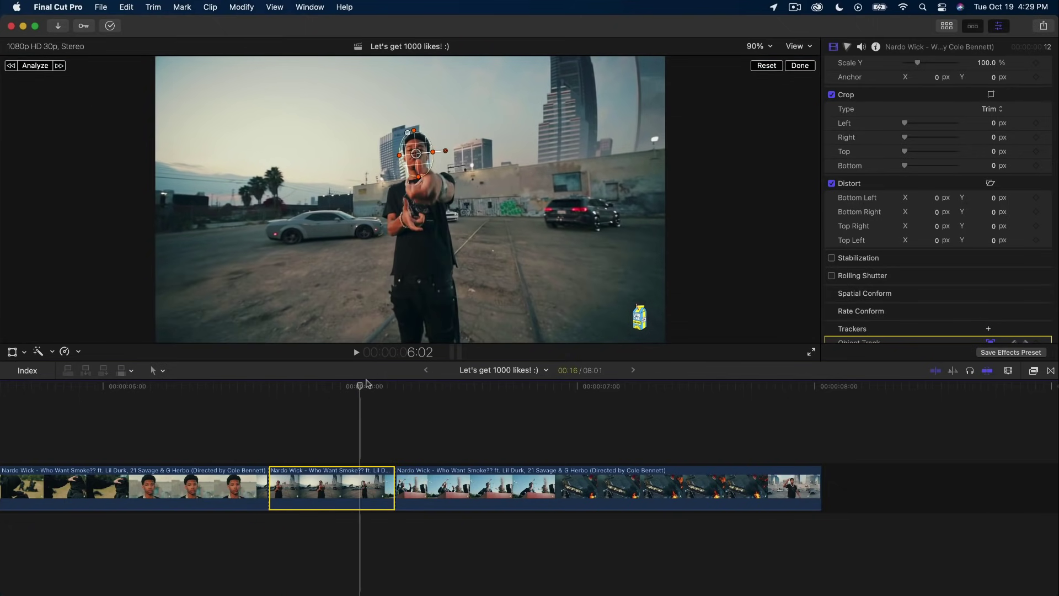
click(799, 67)
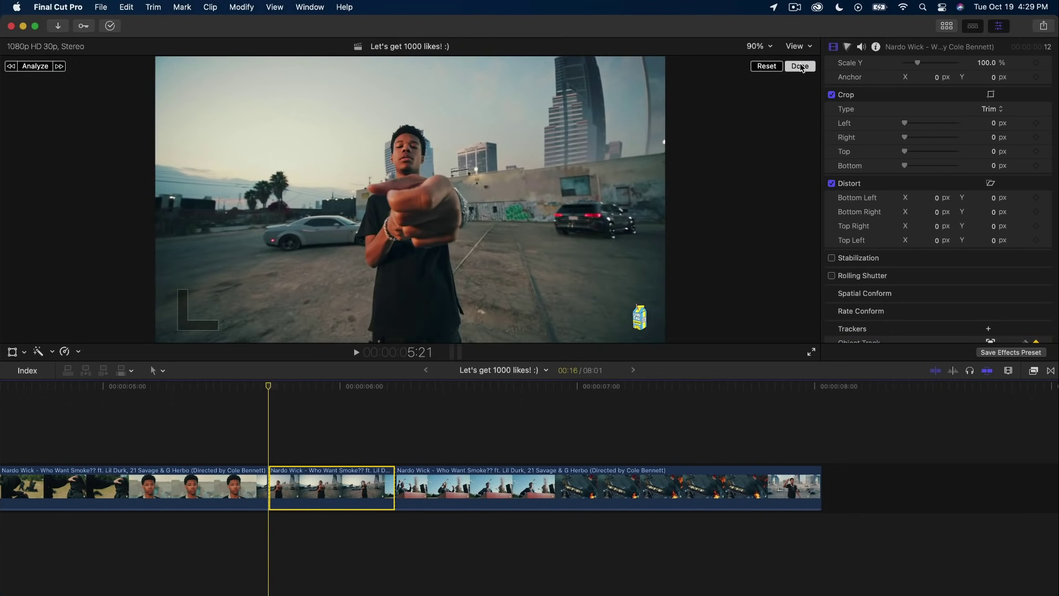
click(947, 26)
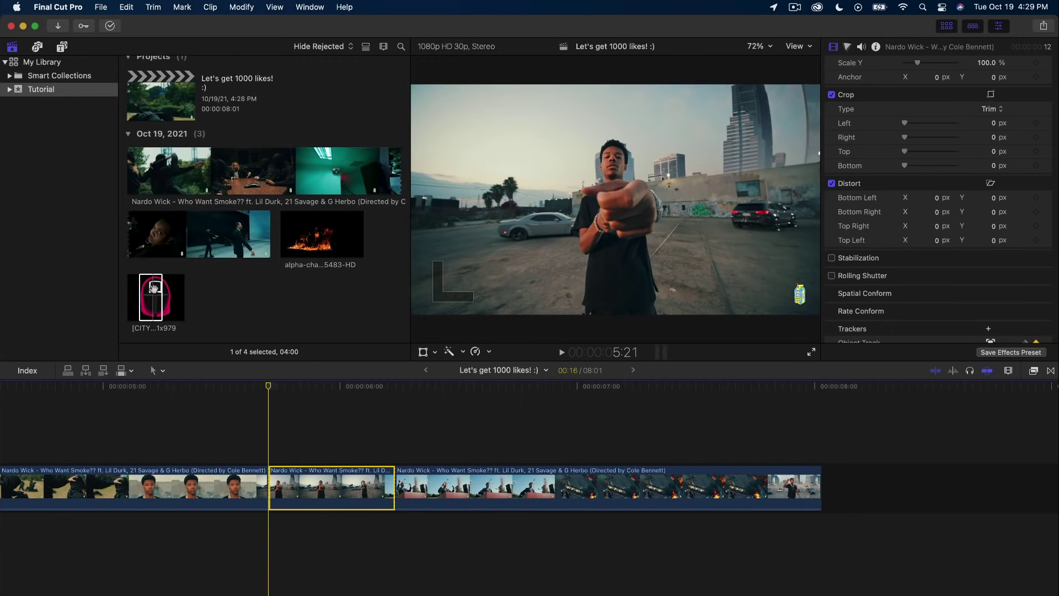
click(153, 287)
key(q)
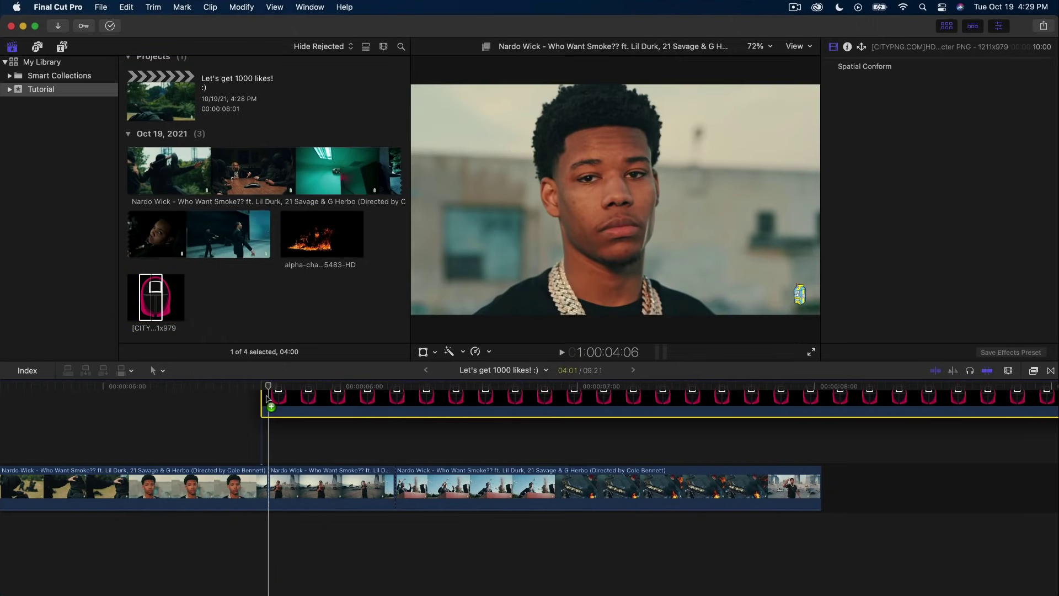
Trim the mask clip so it ends with the tracked shot, and enlarge the viewer by hiding the media browser
key(super+b)
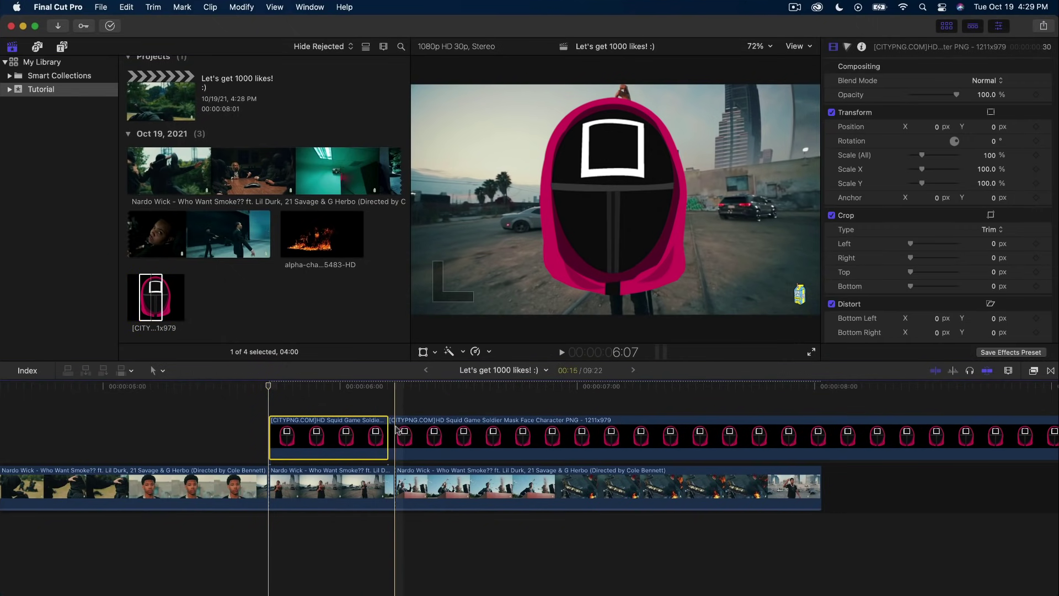
click(407, 434)
key(BackSpace)
drag(384, 423, 395, 423)
click(341, 389)
click(946, 26)
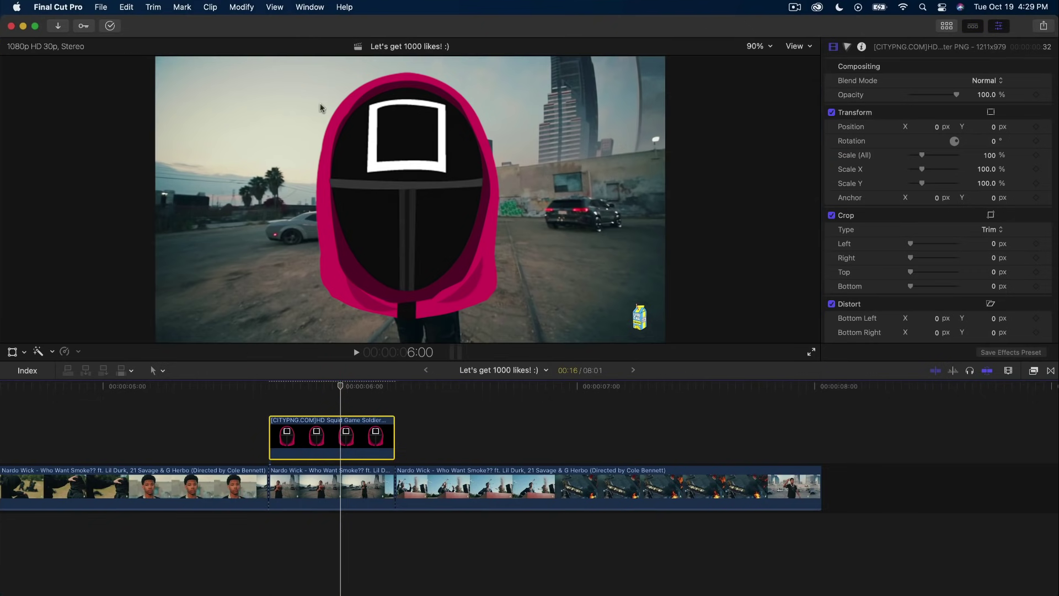
Turn on the Transform controls for the mask clip in the viewer
click(12, 351)
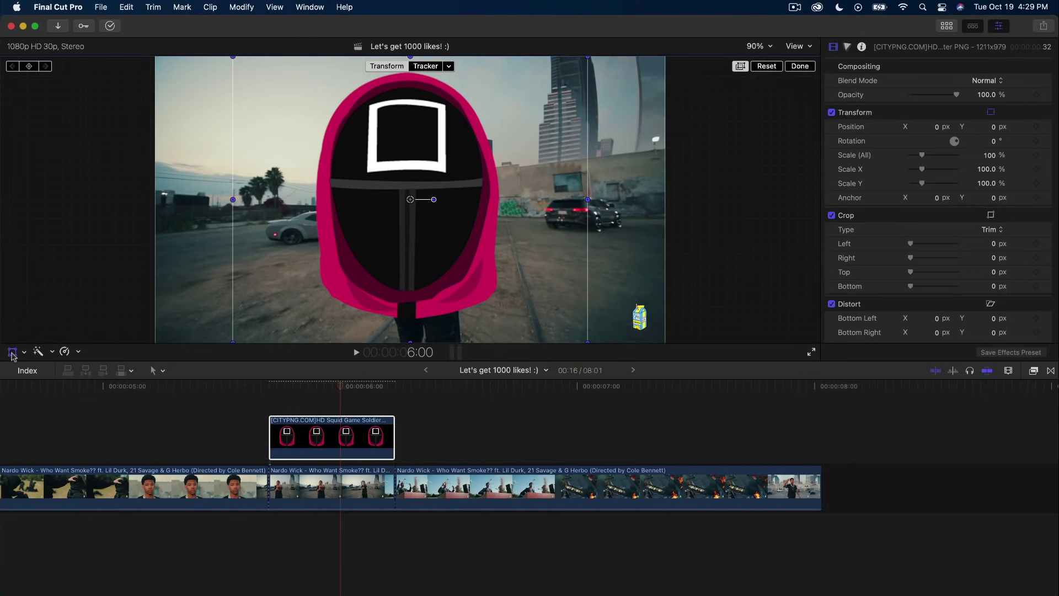
click(24, 352)
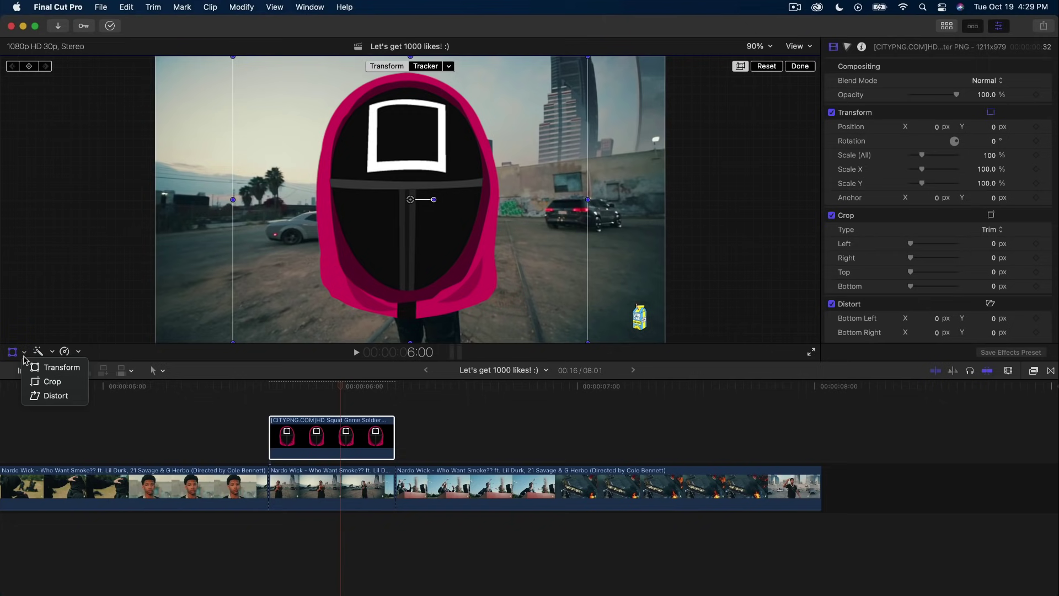
click(50, 383)
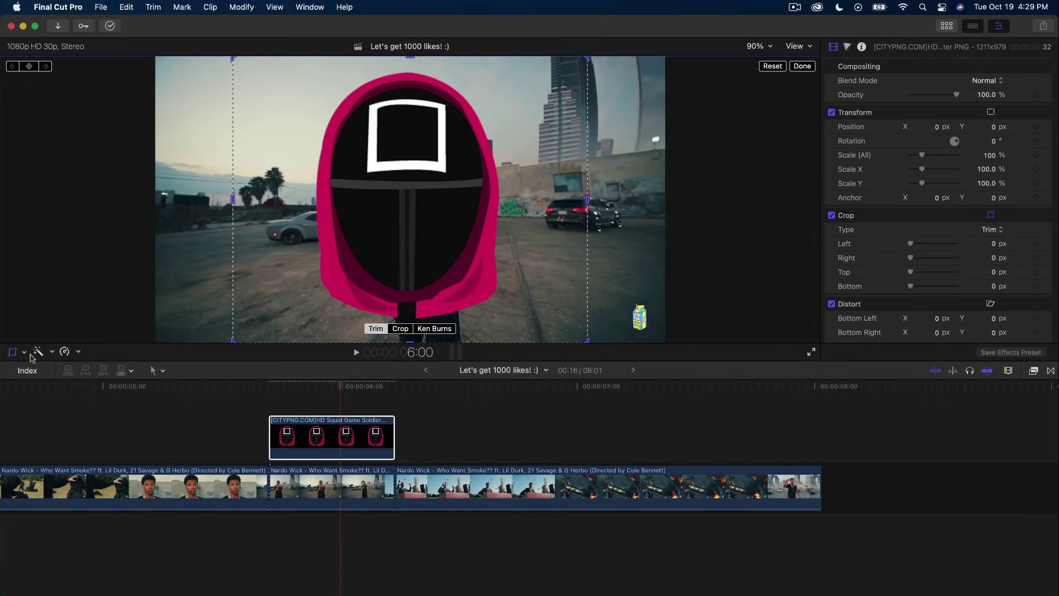
click(25, 351)
click(45, 367)
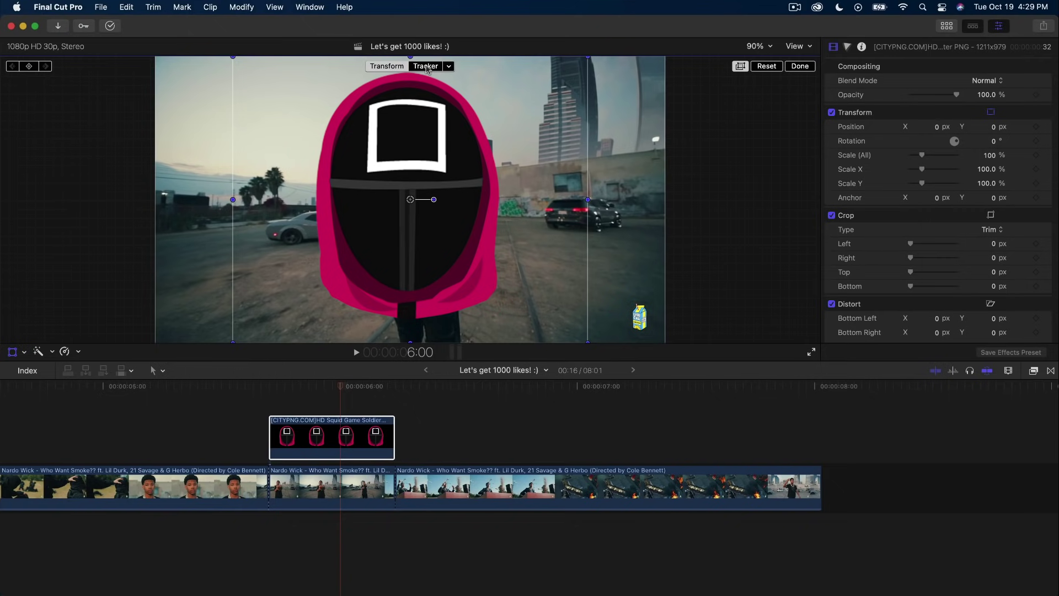
Undo a new tracker on the mask and use the shot's existing Object Track as its tracker source
click(426, 66)
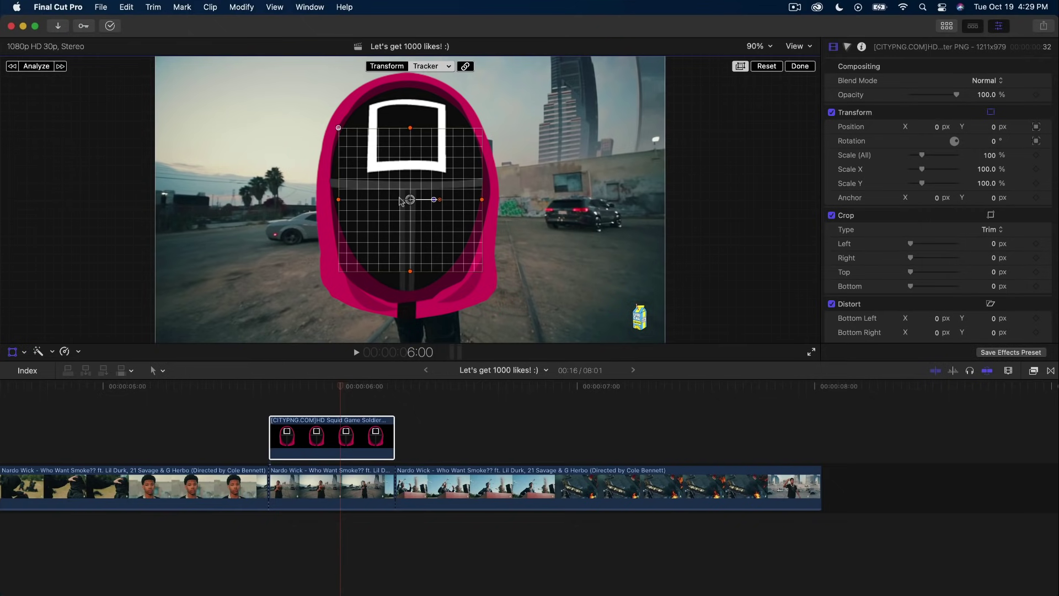
key(super+z)
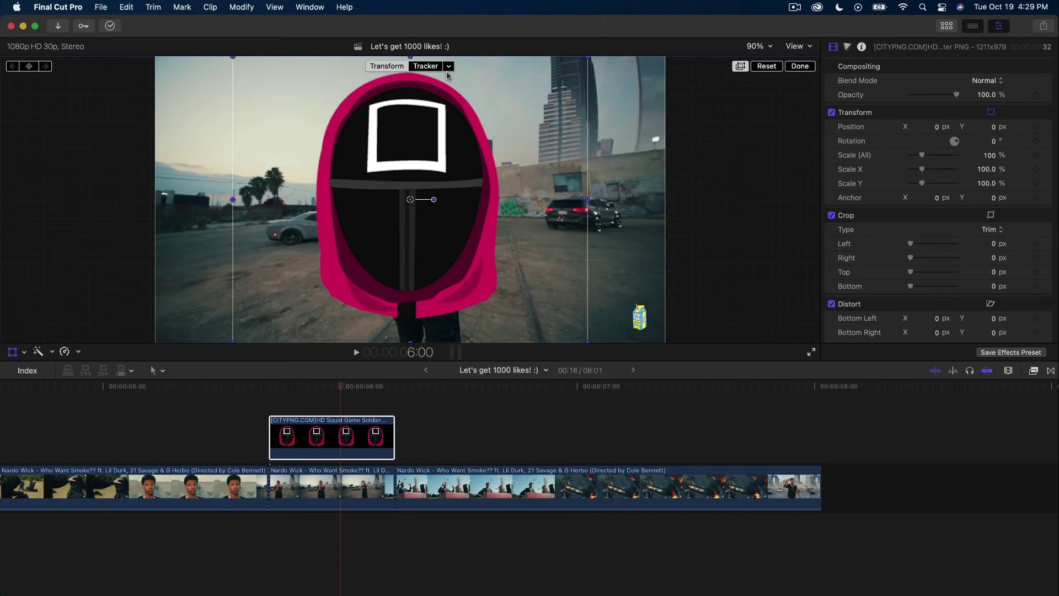
click(449, 67)
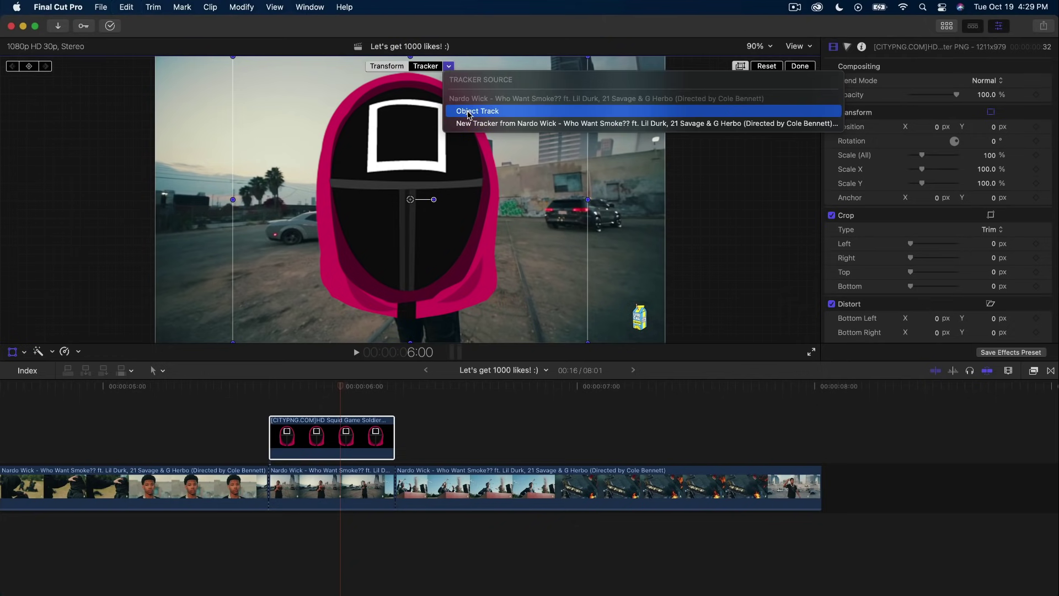
click(502, 111)
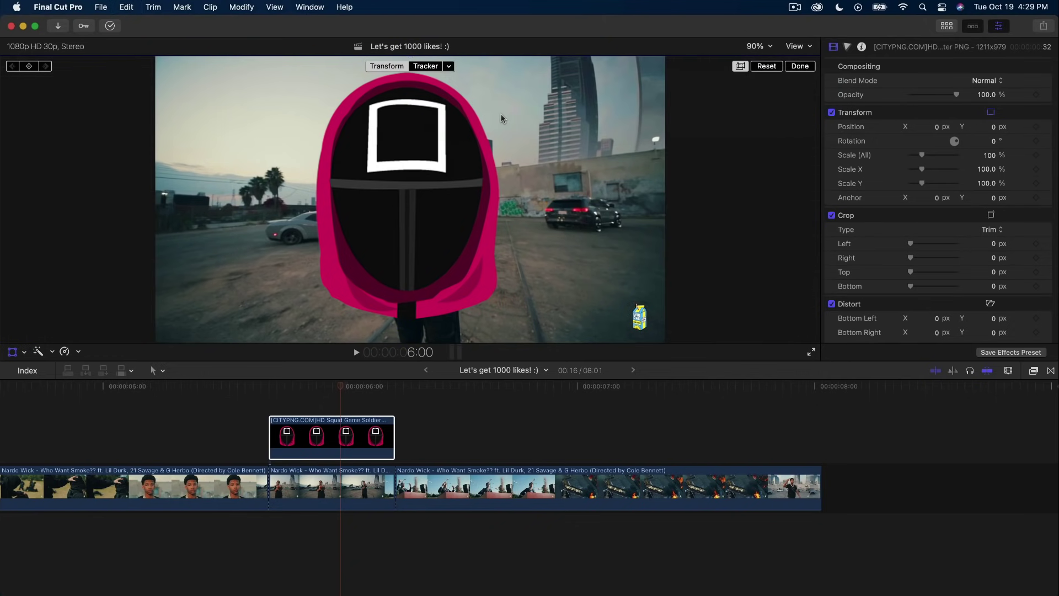
At 5:24, scale the mask to about 28% and move it over the man's face, at about X -1.6, Y -24.7 px
click(356, 386)
drag(356, 386, 294, 387)
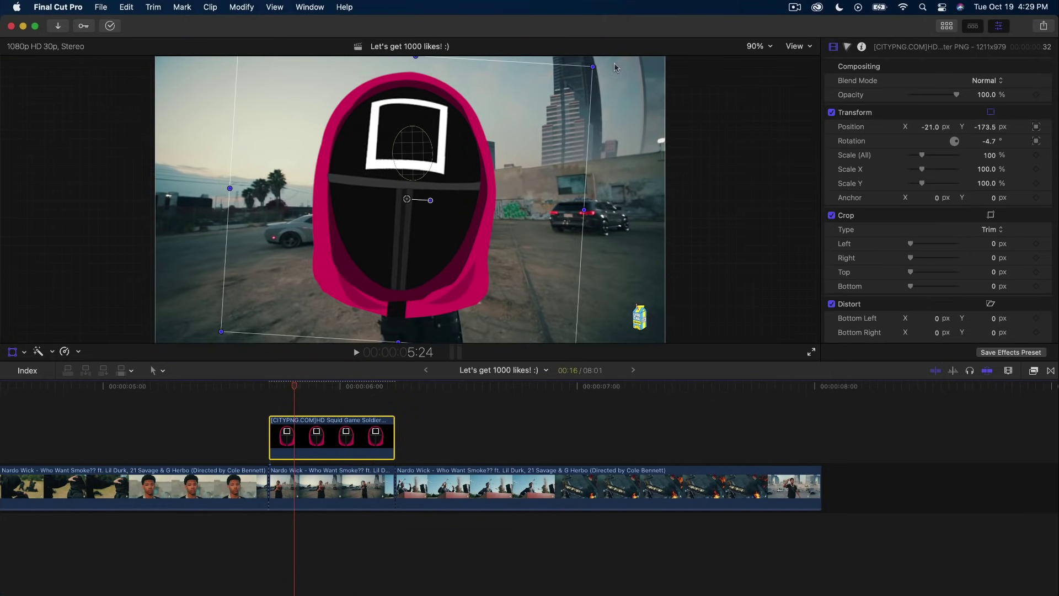
drag(594, 67, 493, 138)
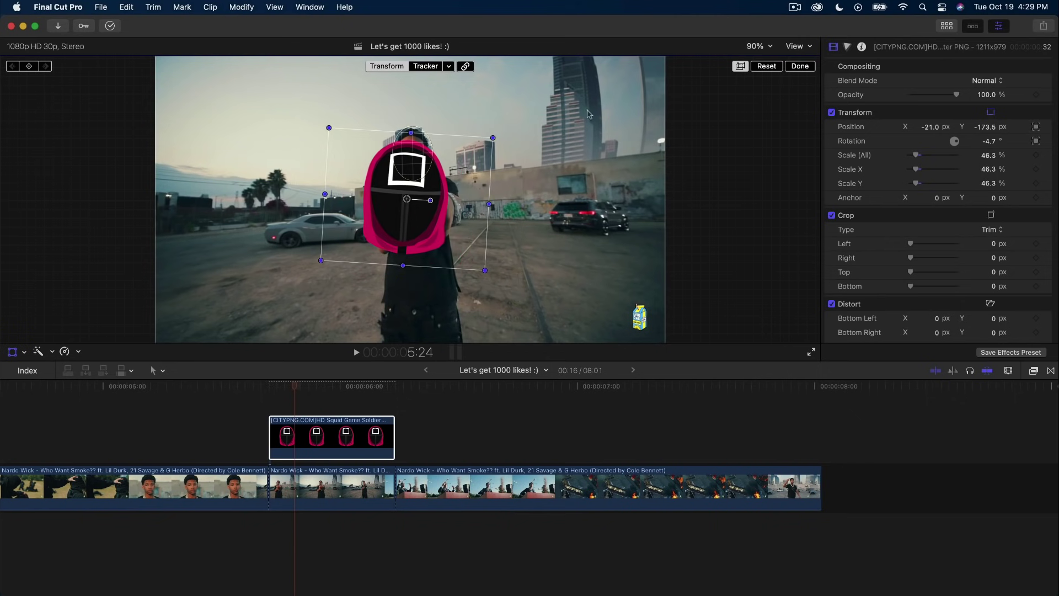
mouse_move(917, 158)
mouse_down()
mouse_move(929, 157)
mouse_move(918, 157)
mouse_up()
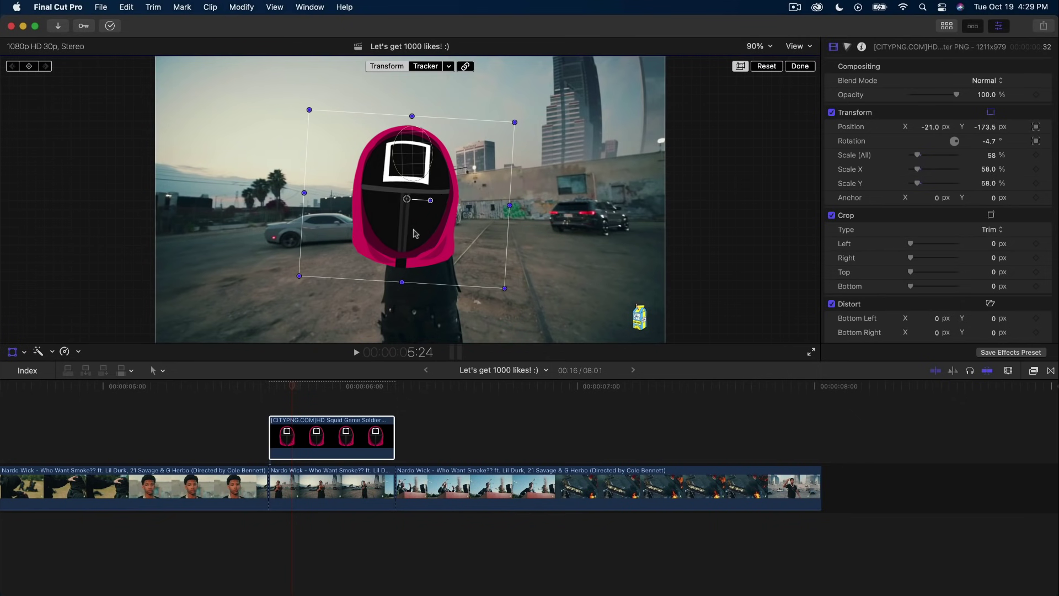
click(392, 67)
drag(309, 109, 350, 147)
drag(401, 225, 408, 199)
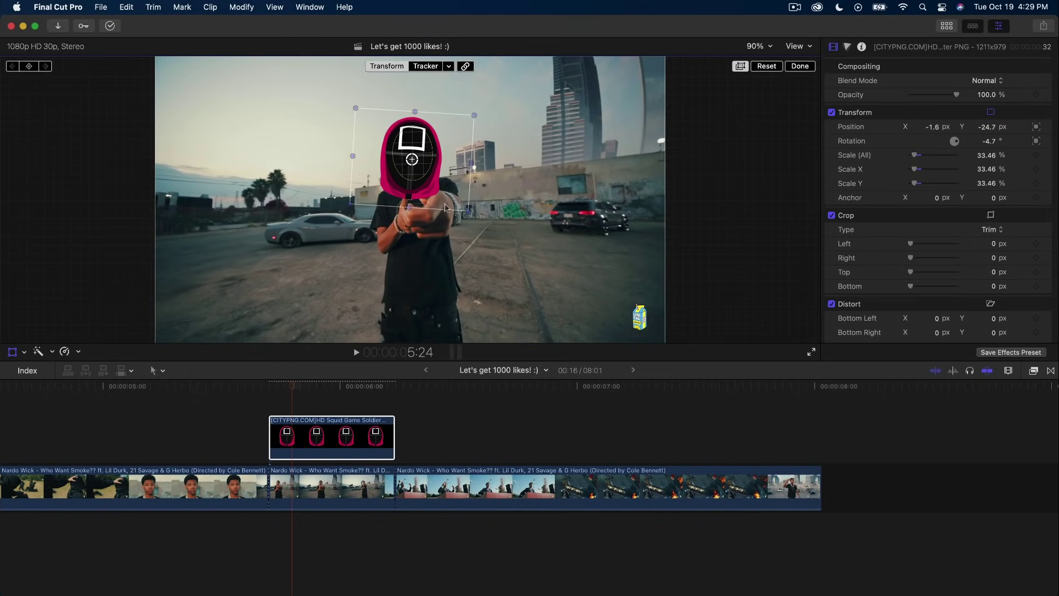
drag(471, 213, 458, 196)
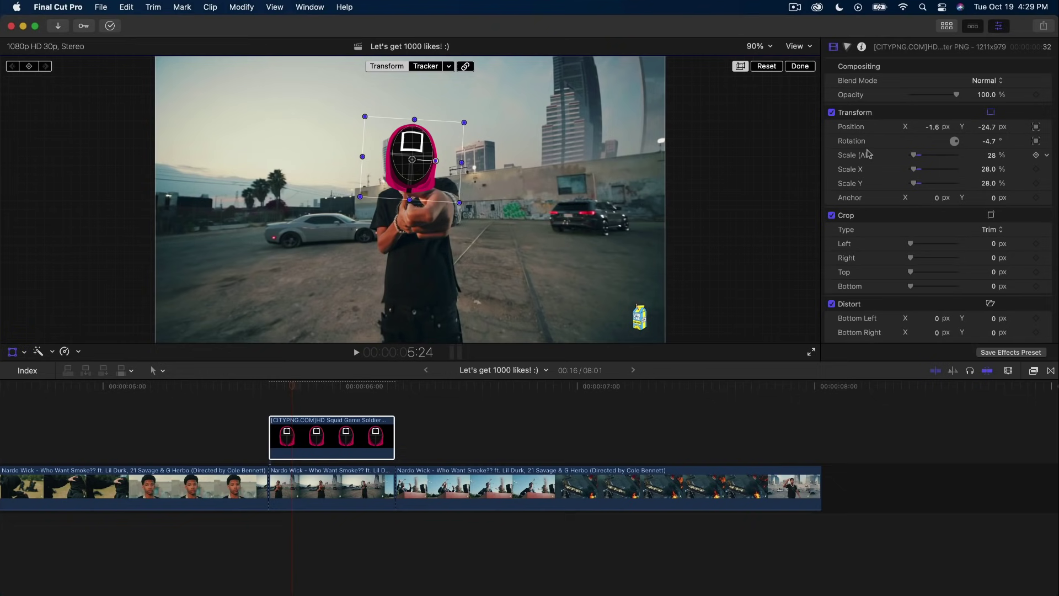
Disable rotation tracking for the mask, refine it to about 25.75% scale at X 5.2, Y -24.2 px, and scrub the shot
click(1038, 126)
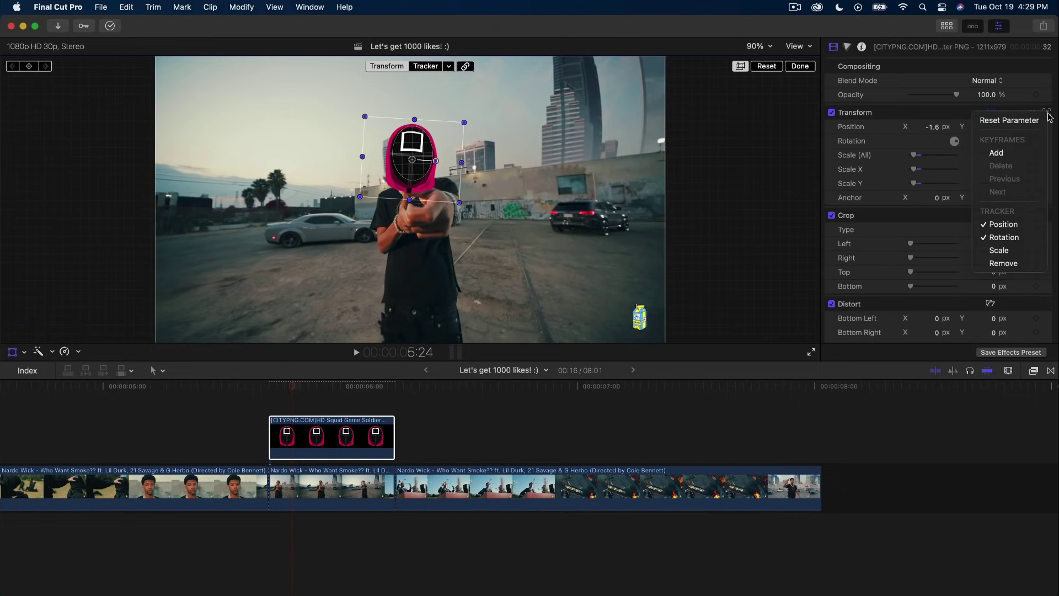
click(1011, 239)
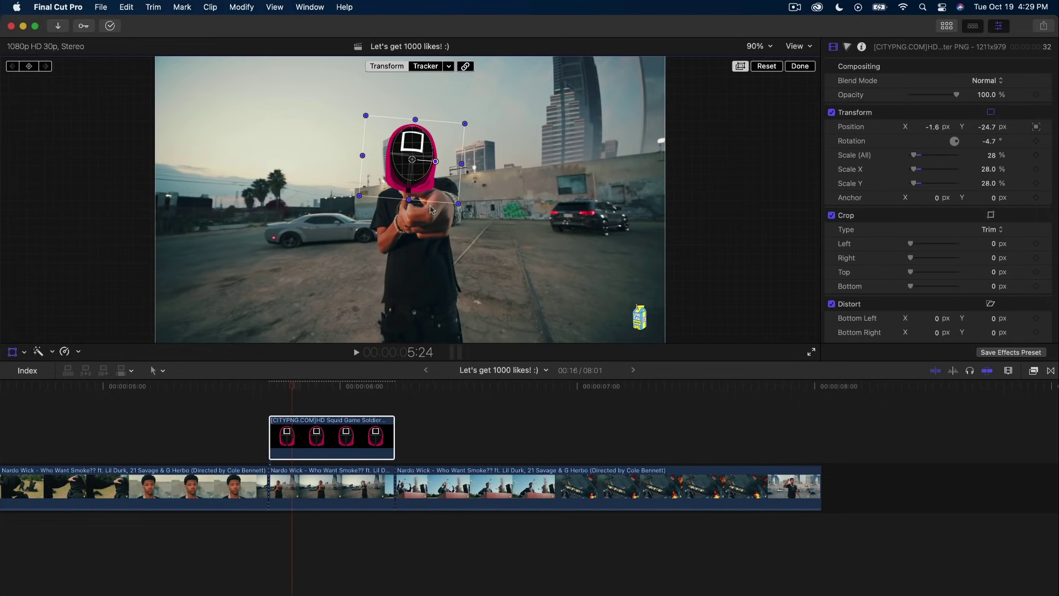
drag(431, 208, 456, 200)
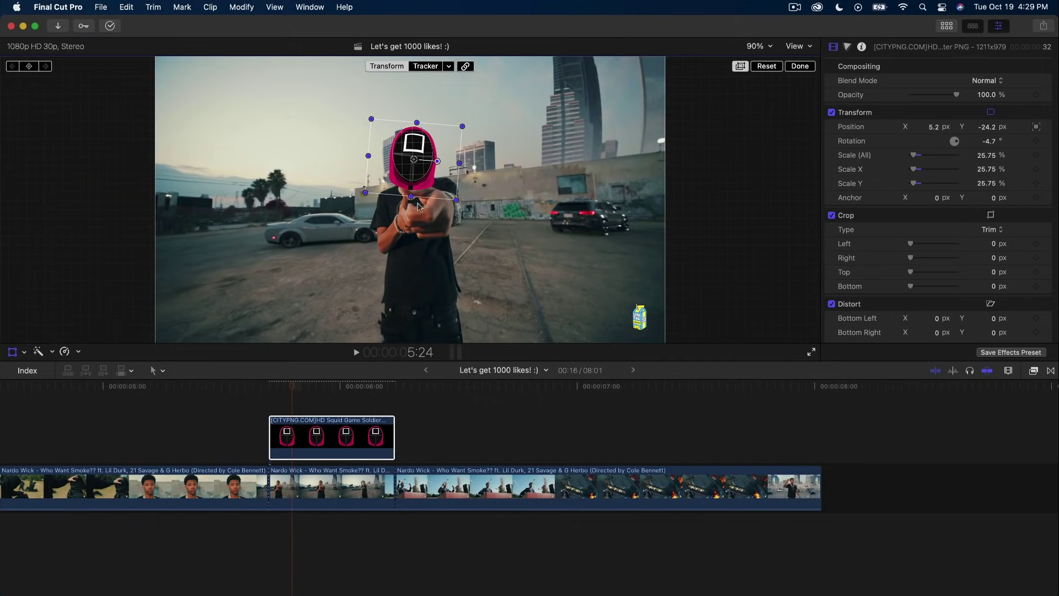
click(293, 379)
drag(307, 388, 371, 386)
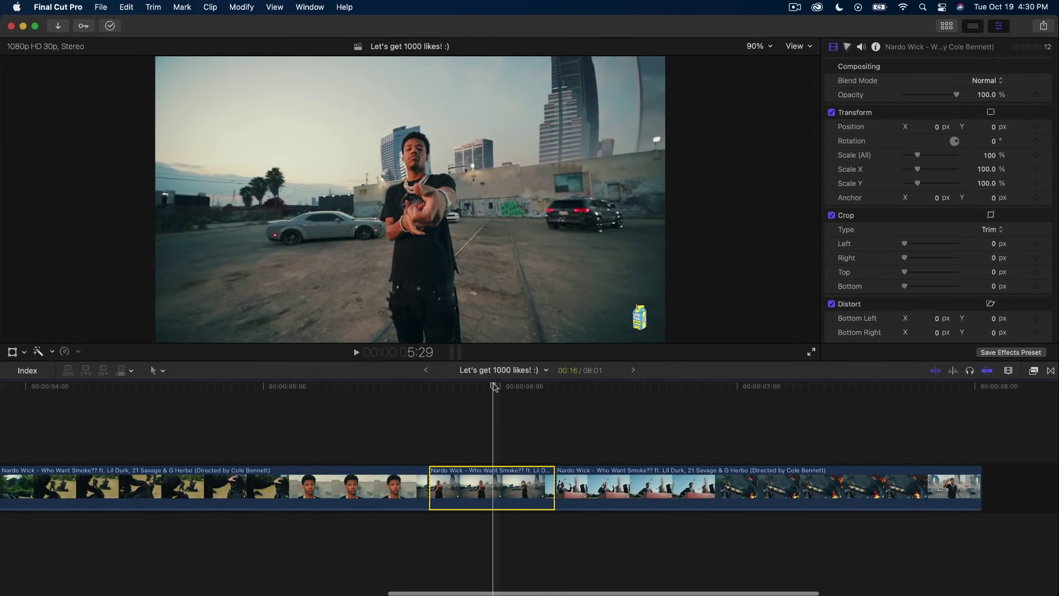
Delete the tracked shot and the clip following it from the timeline
drag(494, 387, 504, 388)
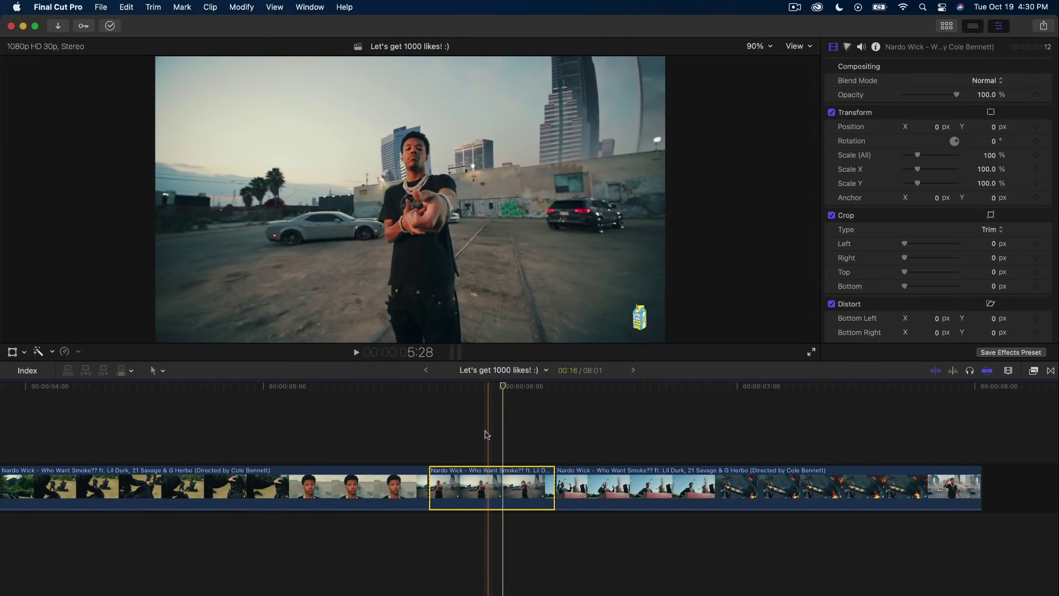
drag(673, 488, 505, 444)
key(BackSpace)
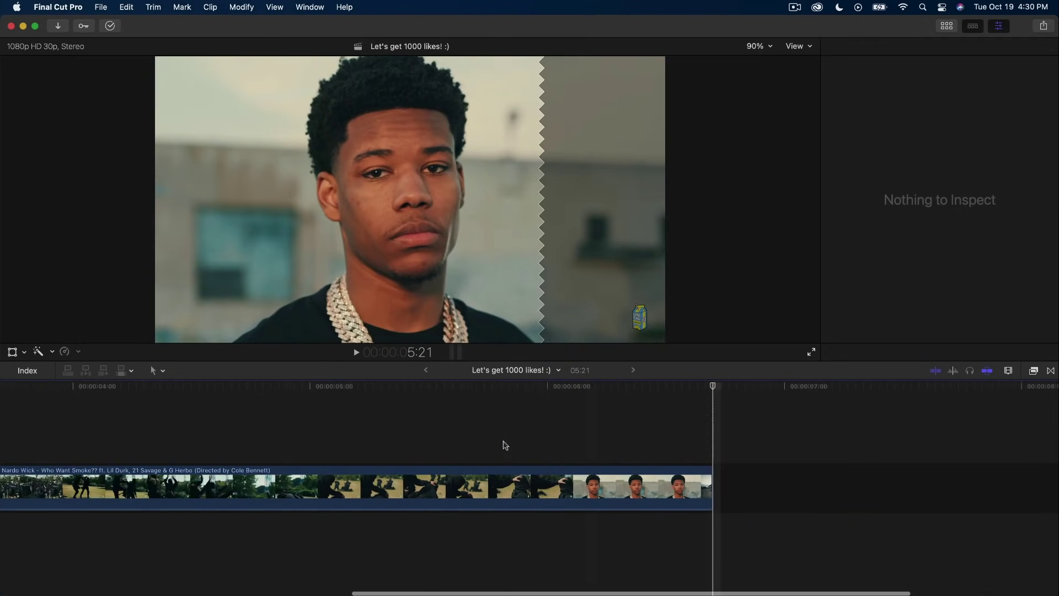
Split the remaining music video clip at about 1:02 and delete everything after the cut
scroll(502, 442, left, 10)
click(291, 492)
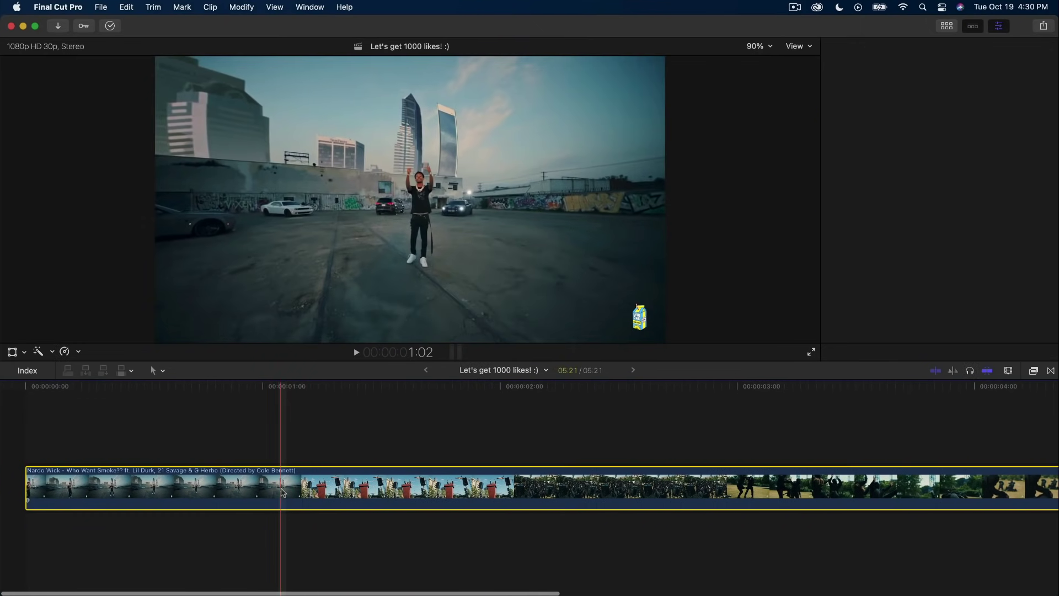
key(super+b)
key(BackSpace)
key(shift+z)
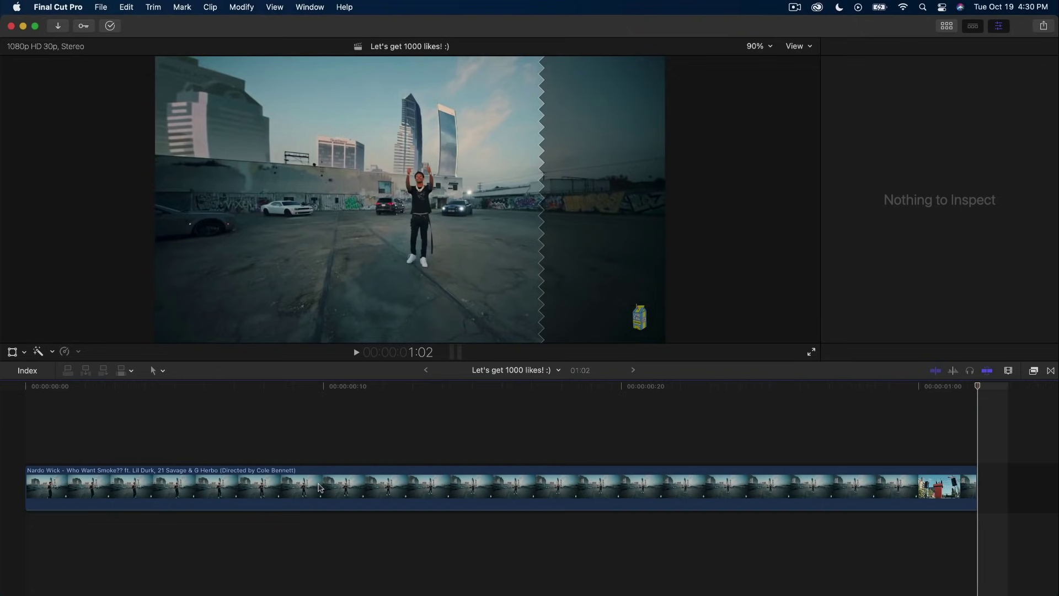
Play the remaining parking lot shot to review its motion
key(space)
key(space)
click(225, 480)
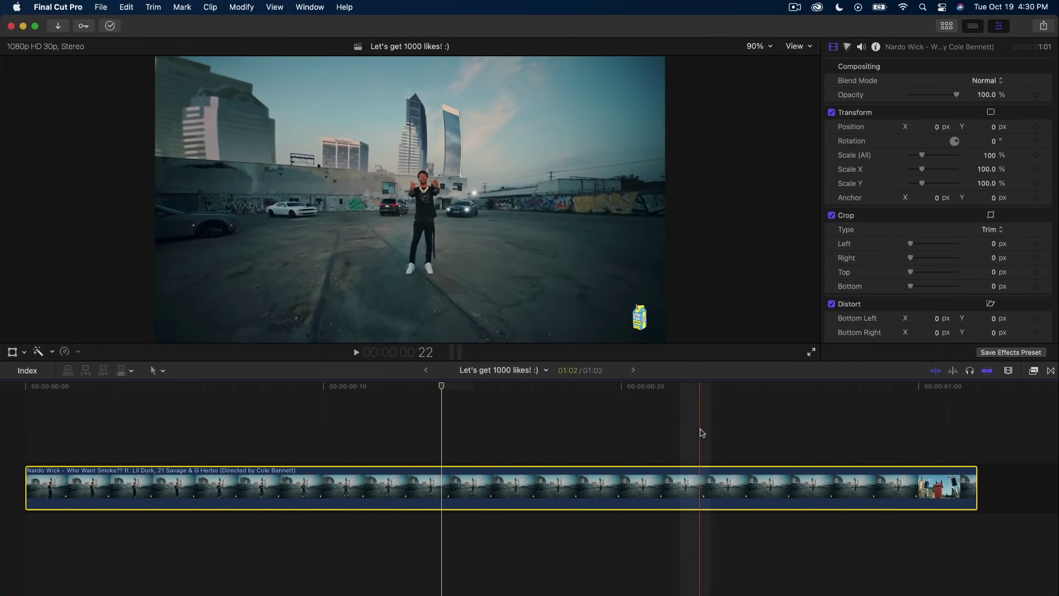
click(278, 413)
Connect the alpha-channel flames clip above the start of the shot and trim its end to match the shot
click(947, 26)
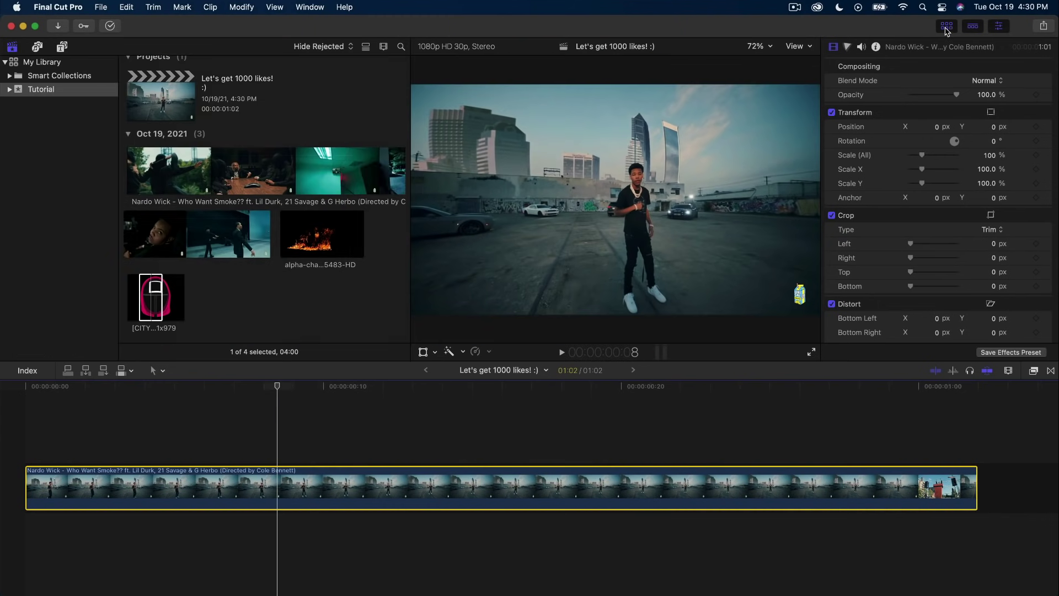
click(330, 241)
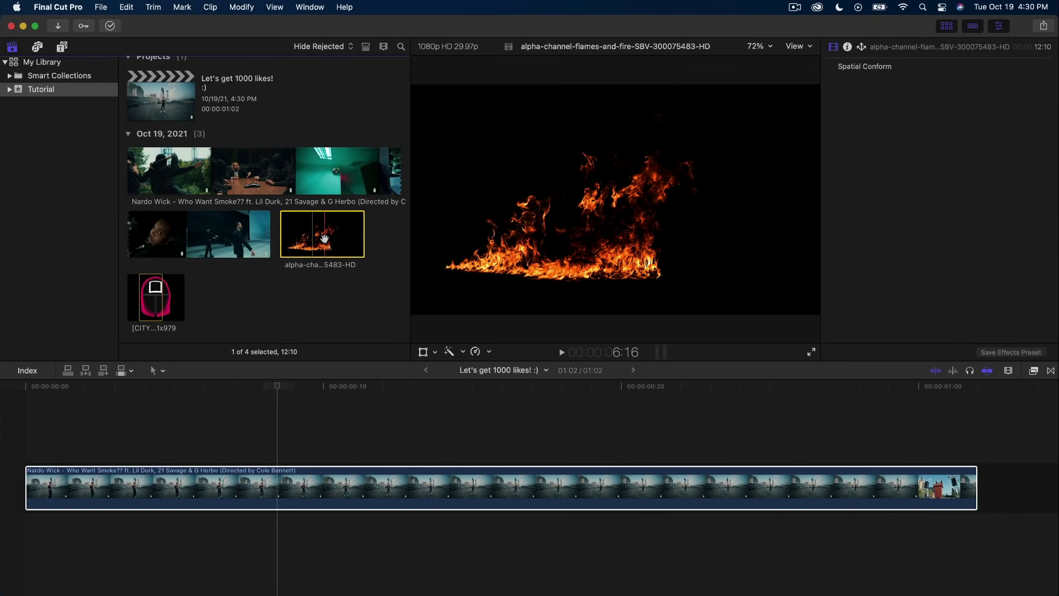
drag(324, 238, 29, 435)
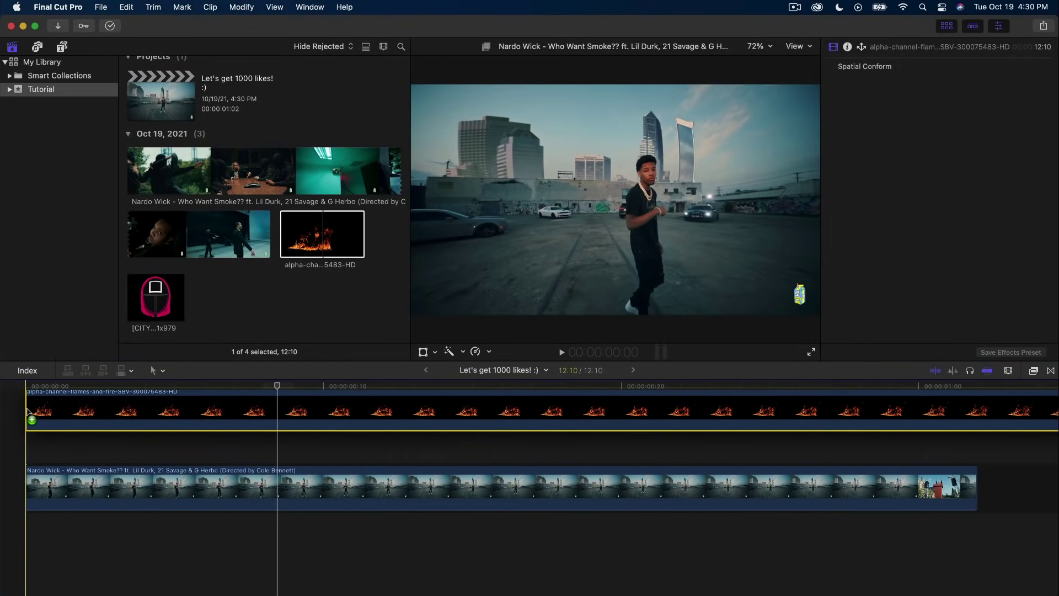
click(947, 26)
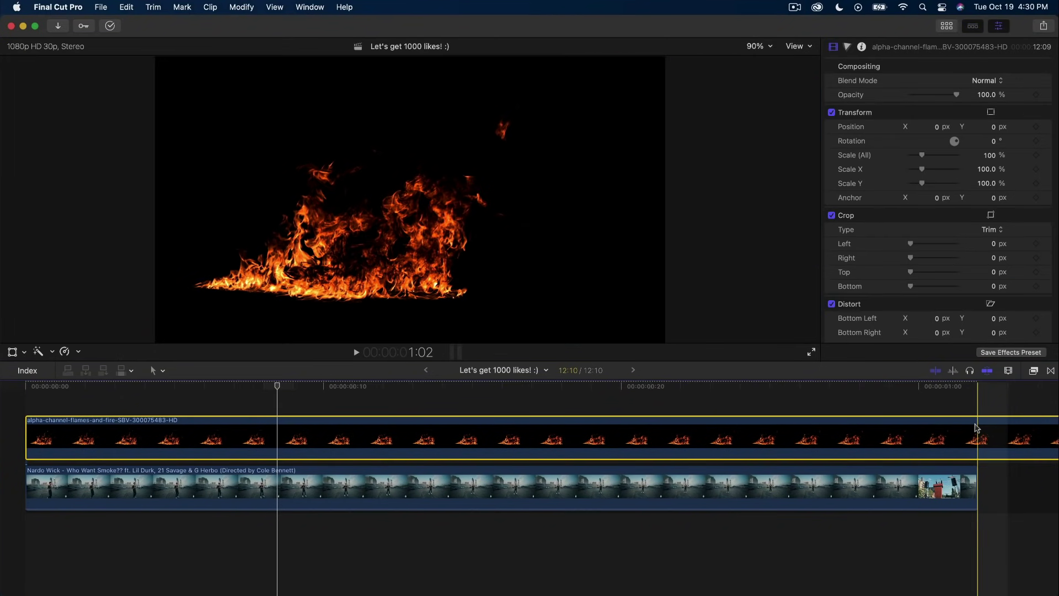
key(alt+])
Preview the flames over the shot, and shrink them at frame 3 to about 46.43% X scale and 60.53% Y scale
key(space)
key(space)
click(126, 433)
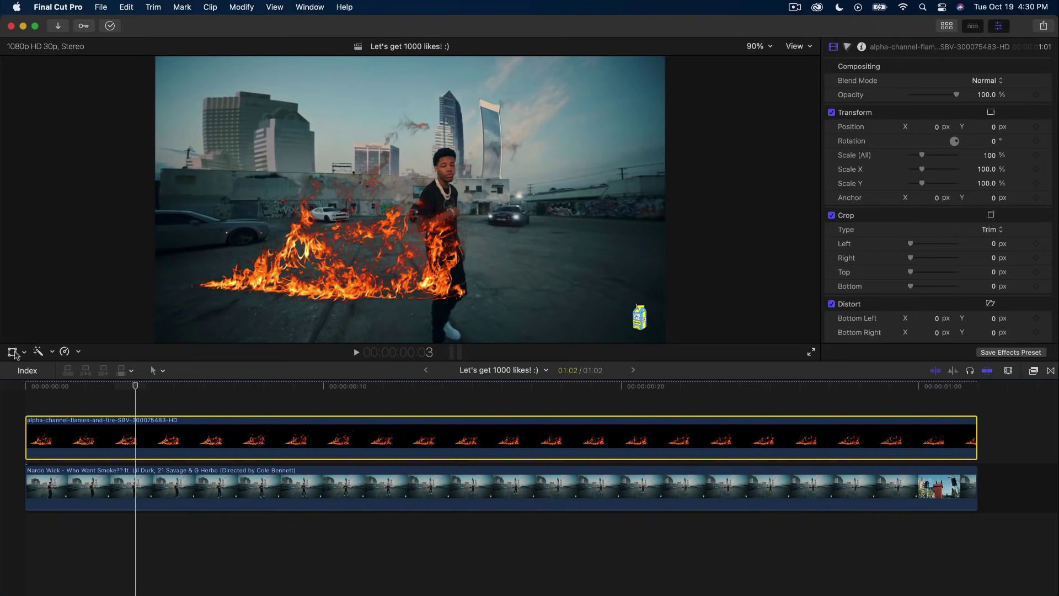
click(12, 351)
drag(664, 200, 606, 201)
drag(603, 342, 527, 286)
Move the flames onto the white car in the background at about X -223.1, Y 99.0 px and scale them to about 47.19%
click(756, 46)
click(772, 143)
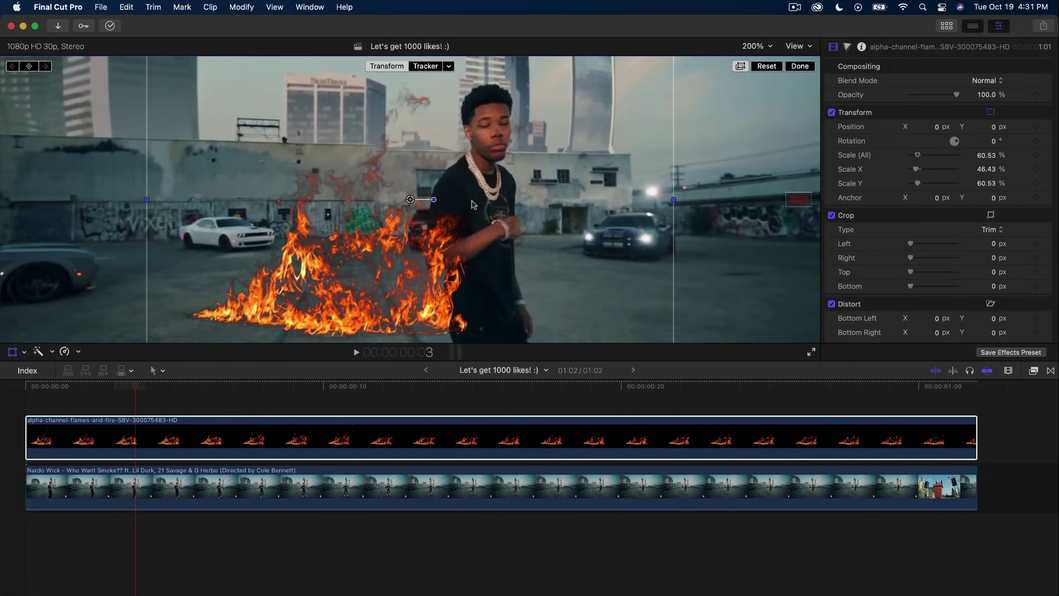
drag(410, 199, 285, 120)
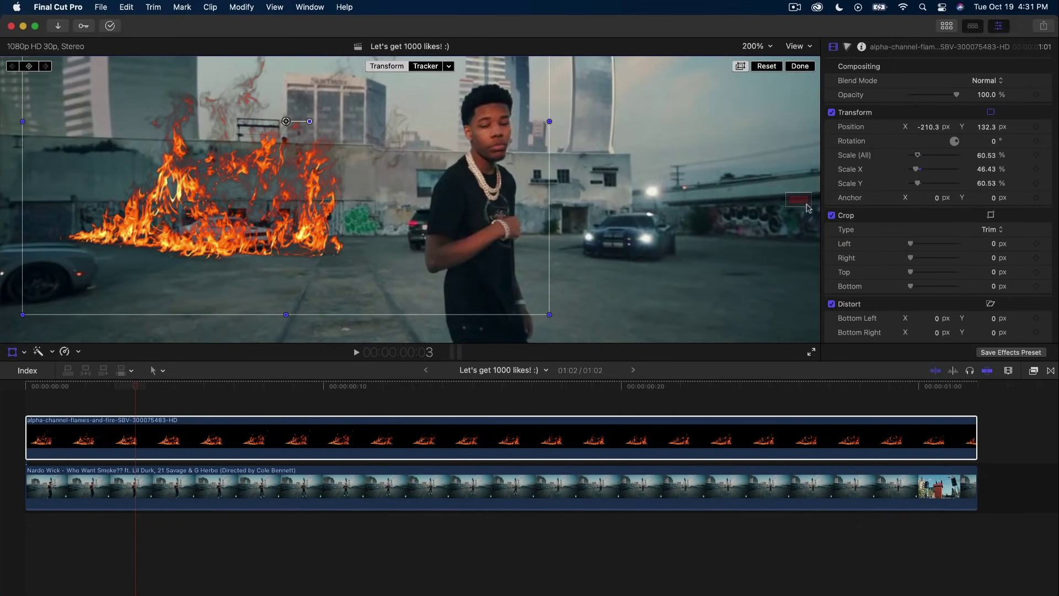
drag(807, 208, 794, 203)
drag(710, 319, 652, 276)
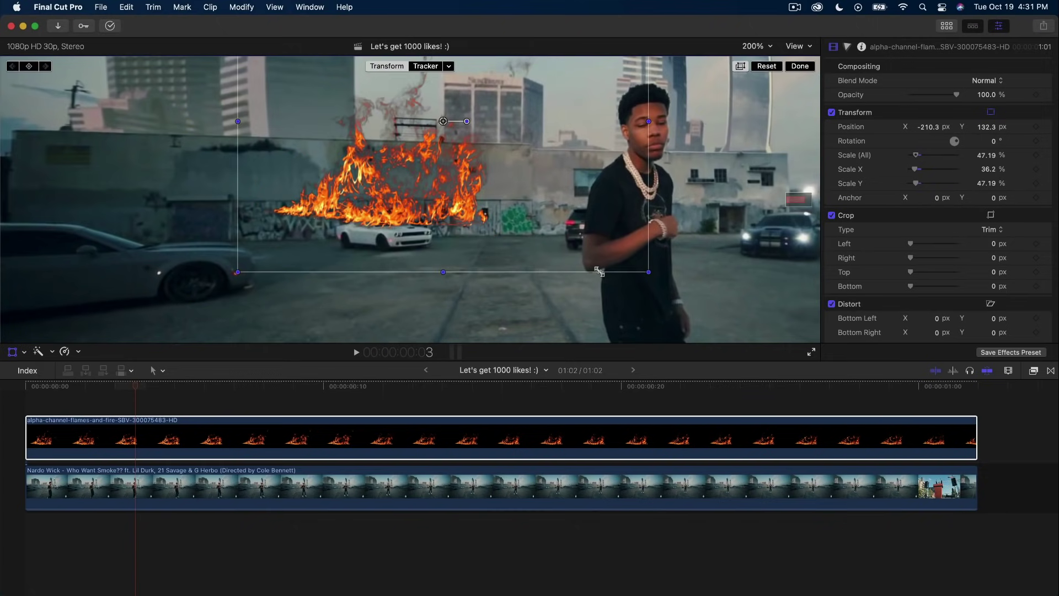
drag(443, 121, 436, 141)
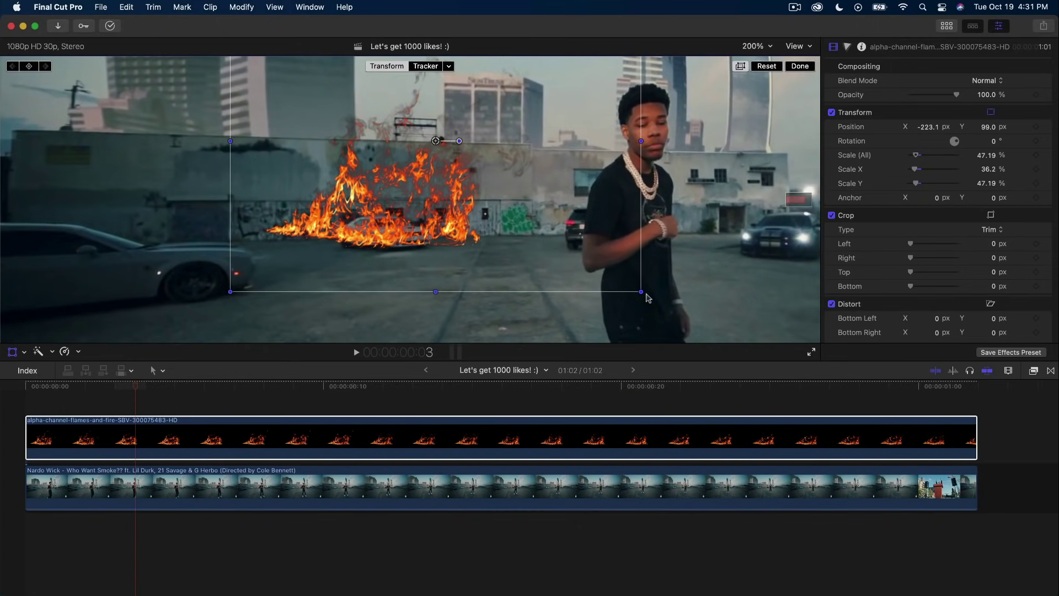
Scale the flames to about 30.9%, rotate them 1.5°, place them on the car at X -225.3, Y 32.9 px, and finish the transform
drag(648, 298, 552, 271)
drag(439, 177, 446, 178)
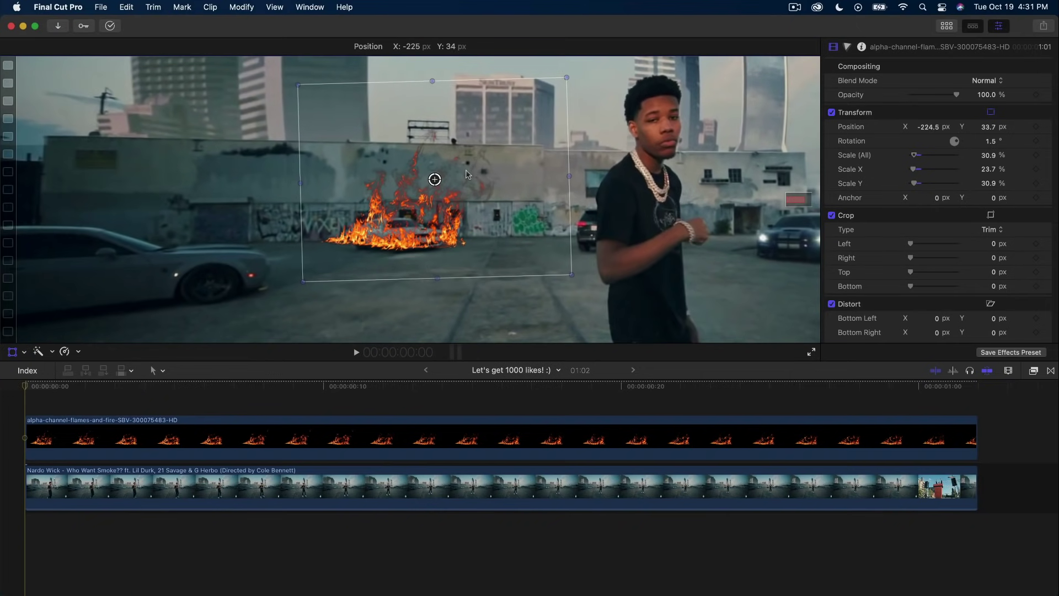
drag(432, 177, 434, 179)
click(802, 66)
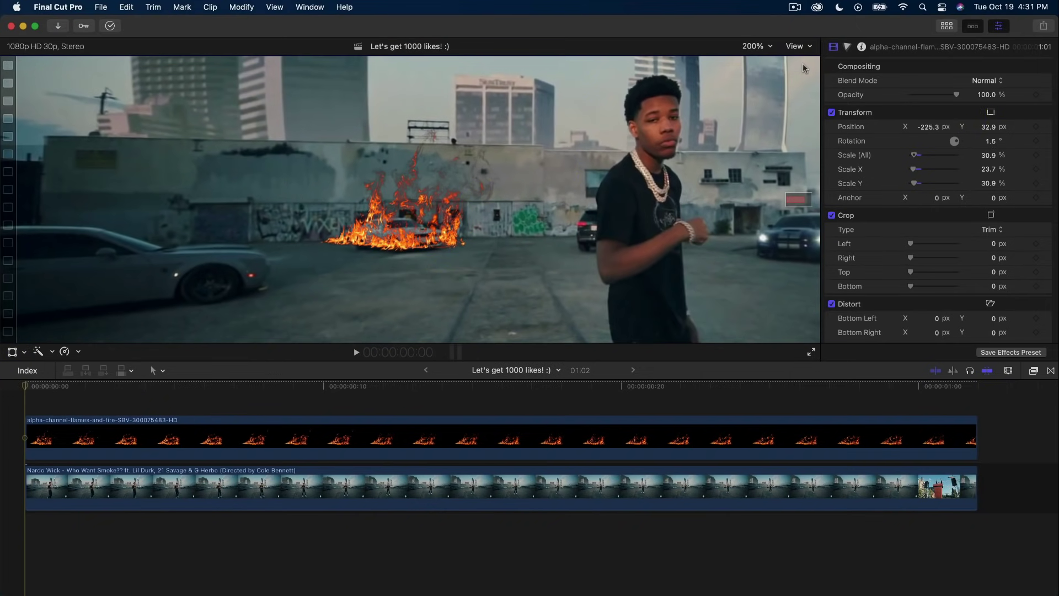
click(753, 46)
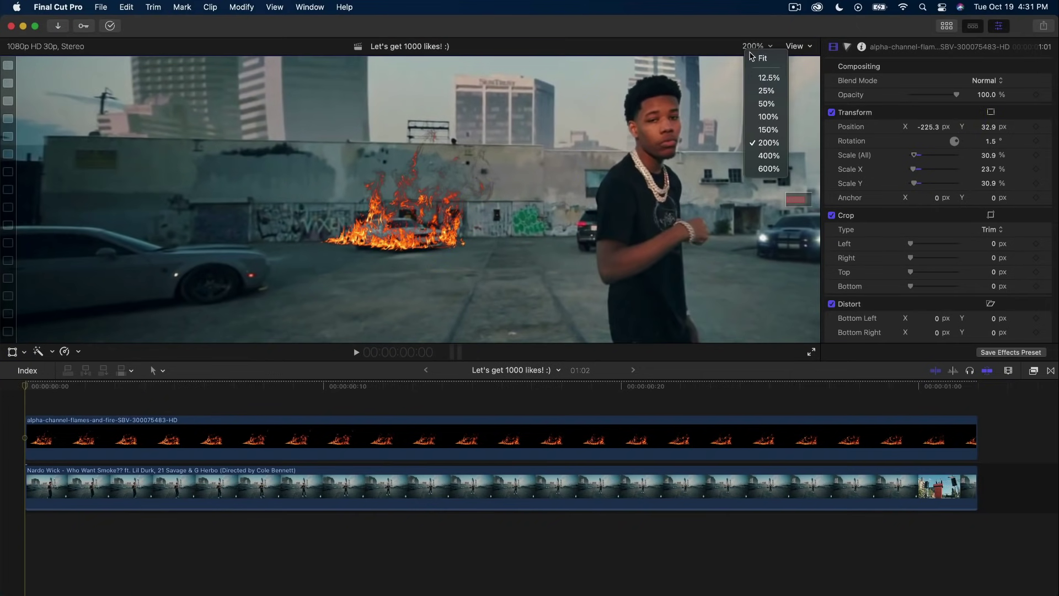
click(762, 67)
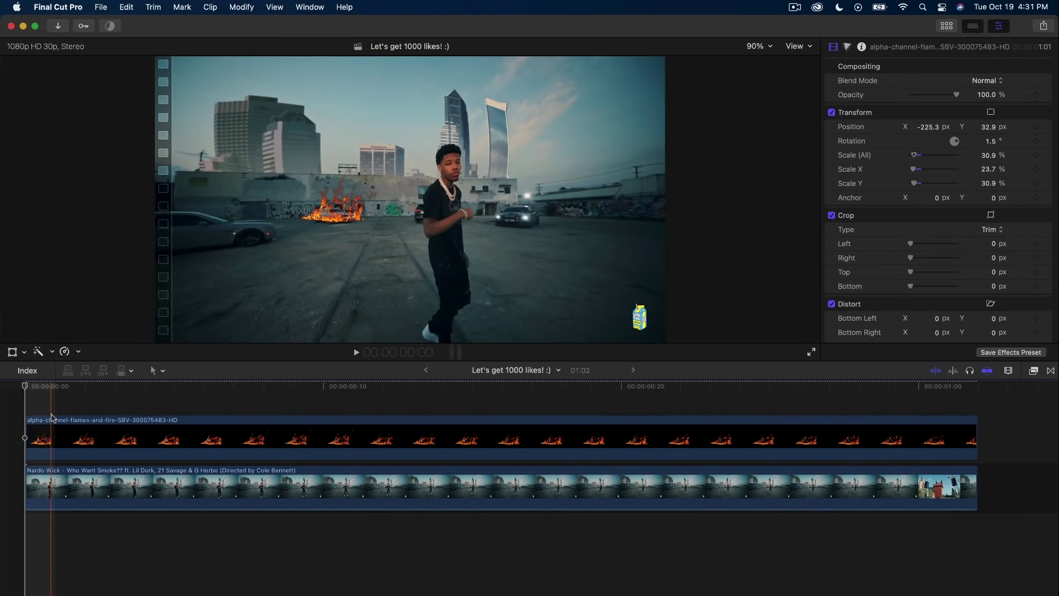
Start a tracker for the flames clip and move the tracking grid onto the burning car
key(c)
click(13, 351)
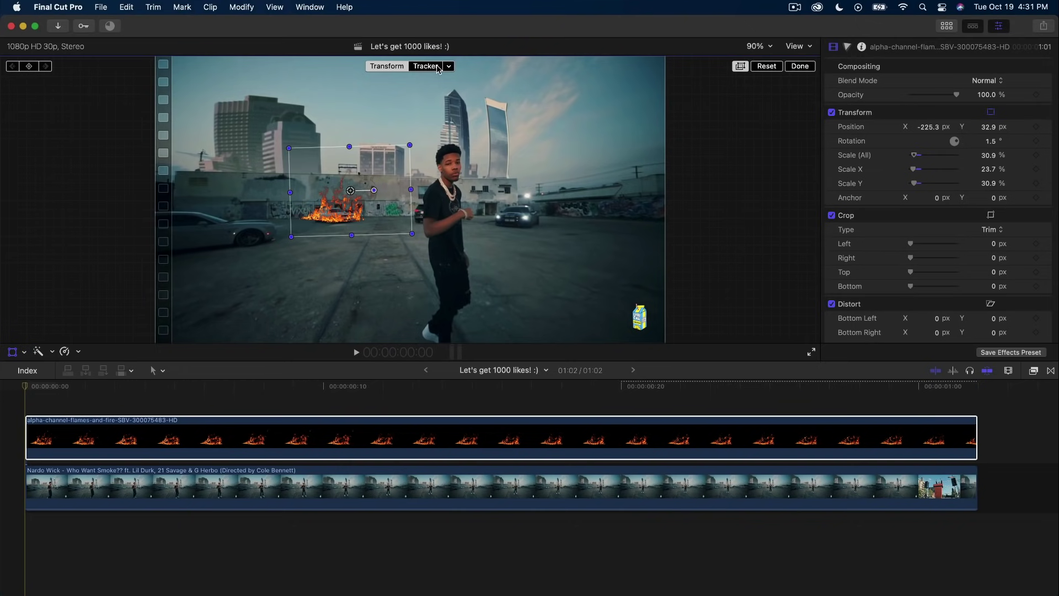
click(449, 66)
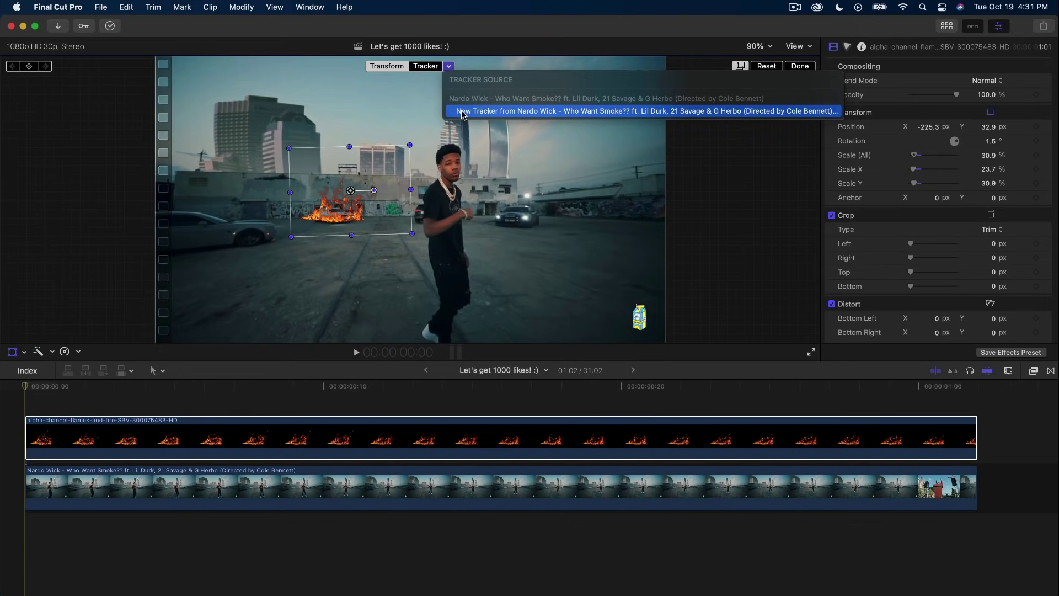
click(433, 61)
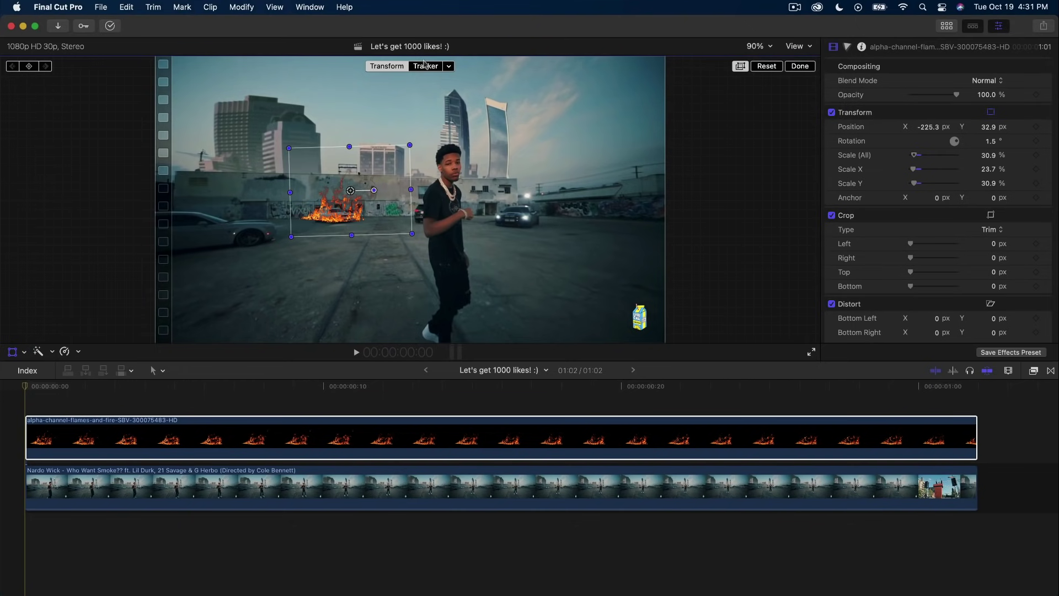
click(425, 67)
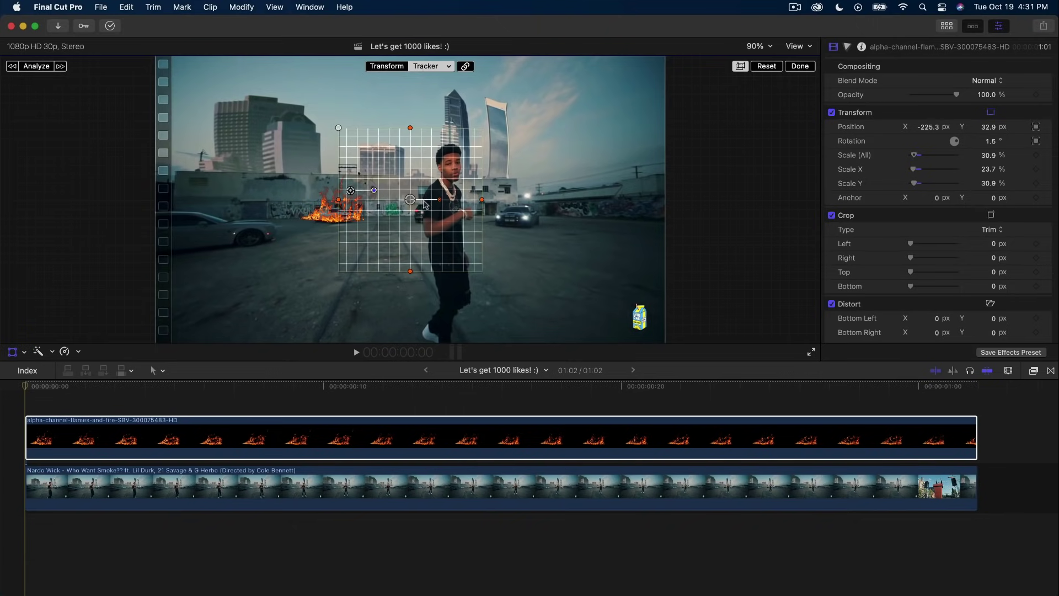
drag(410, 199, 342, 210)
scroll(954, 277, down, 5)
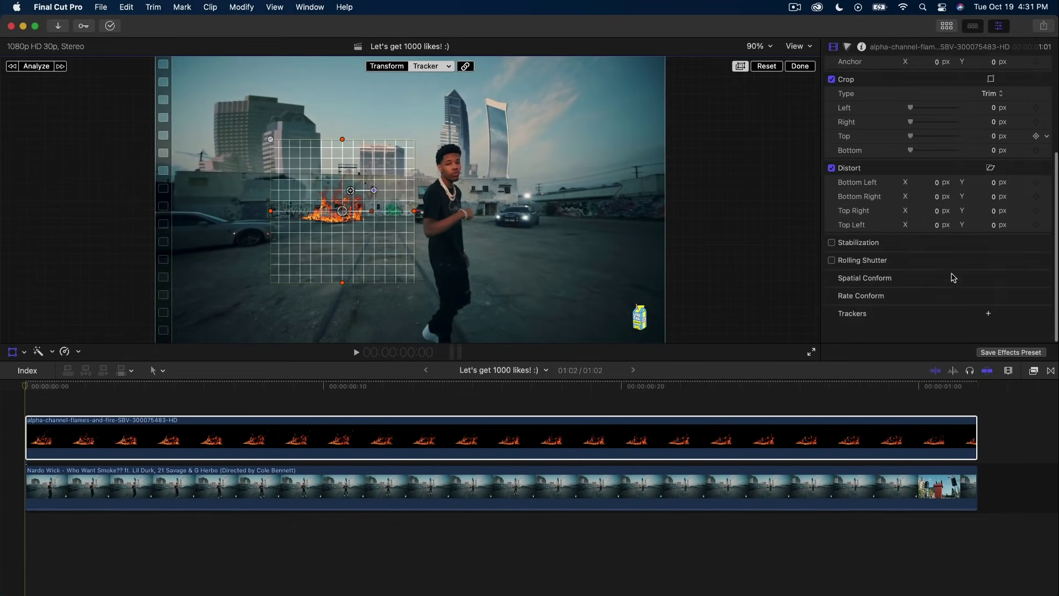
View the shot at 200% and shrink and recentre the tracking grid around the white car
click(758, 46)
click(778, 156)
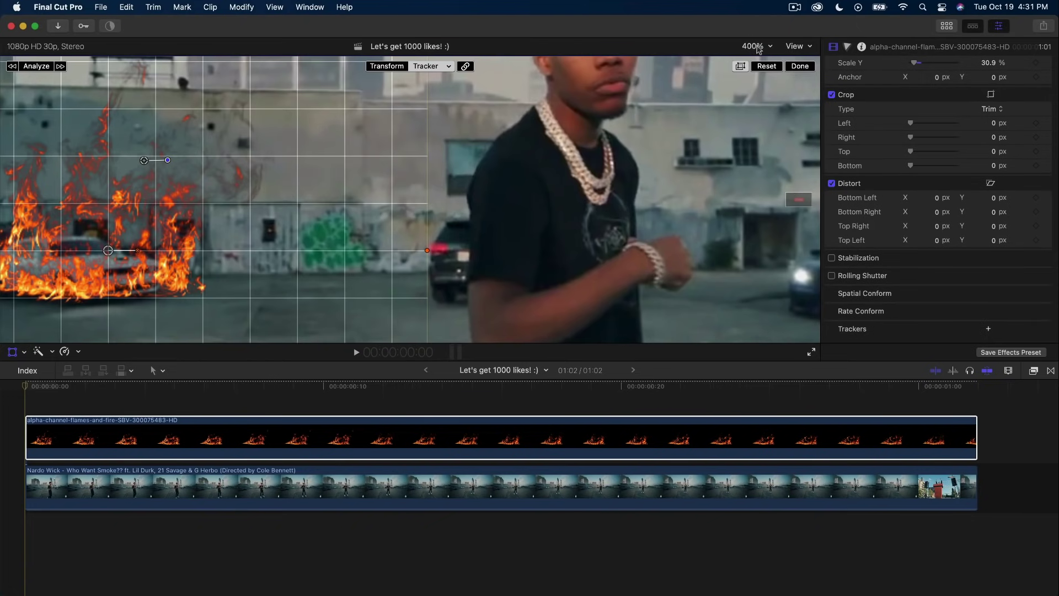
click(756, 47)
click(768, 143)
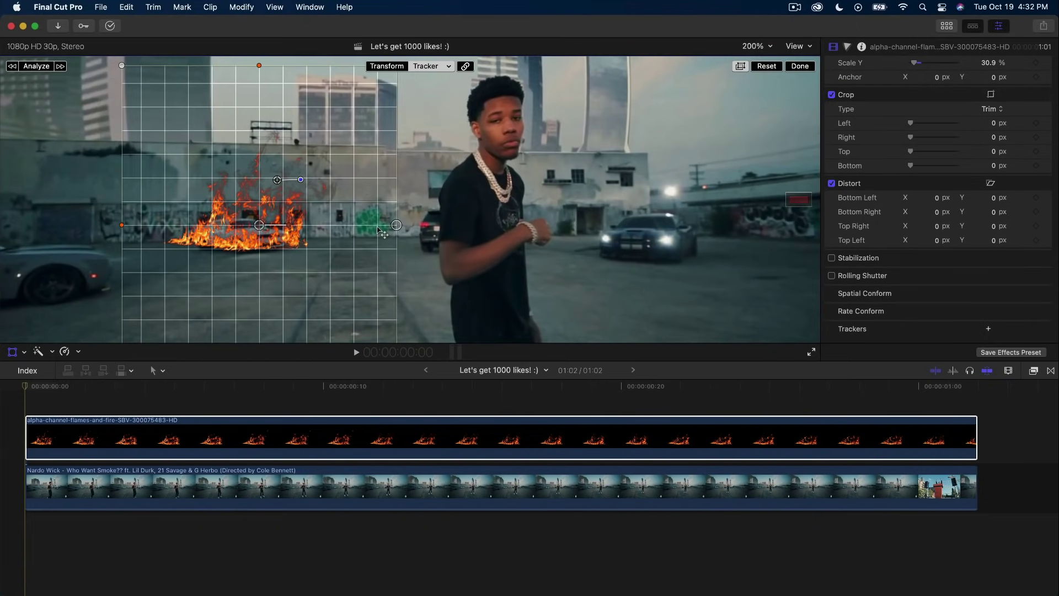
drag(260, 66, 260, 170)
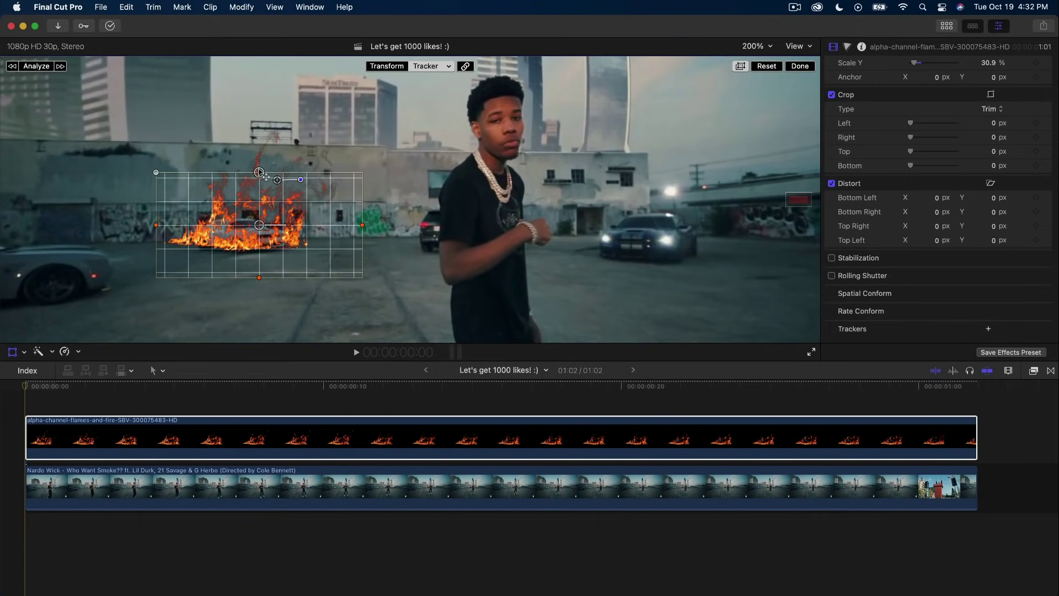
drag(243, 229, 228, 230)
Disable the flames clip to reveal the white car and fit the tracking grid tightly around it
click(117, 433)
key(v)
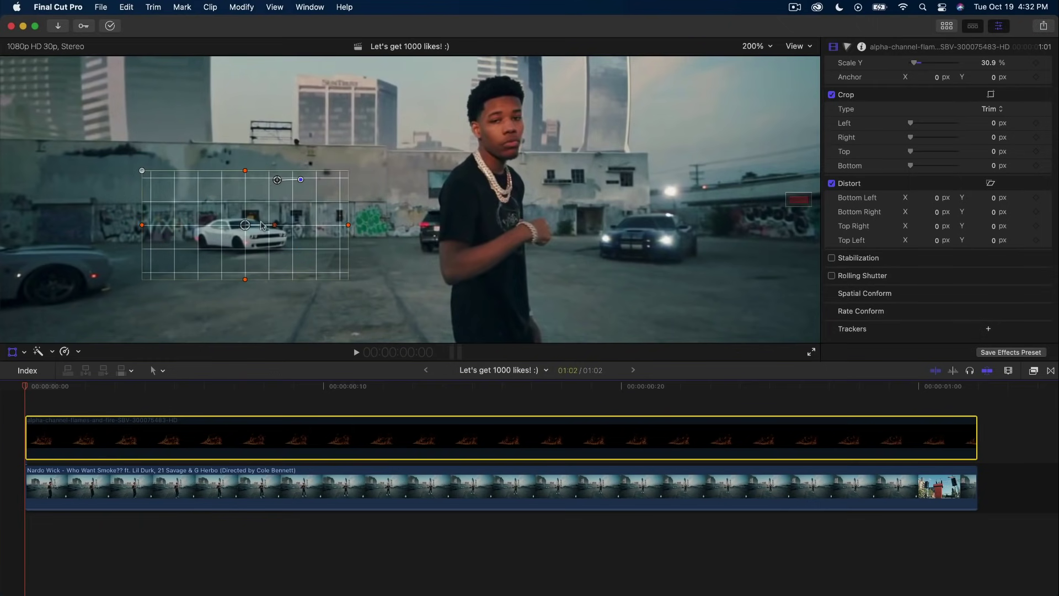
key(v)
key(v)
key(v)
key(v)
drag(348, 225, 322, 225)
Analyze the car's movement forward through the shot, and re-enable and select the flames clip at the first frame
click(60, 66)
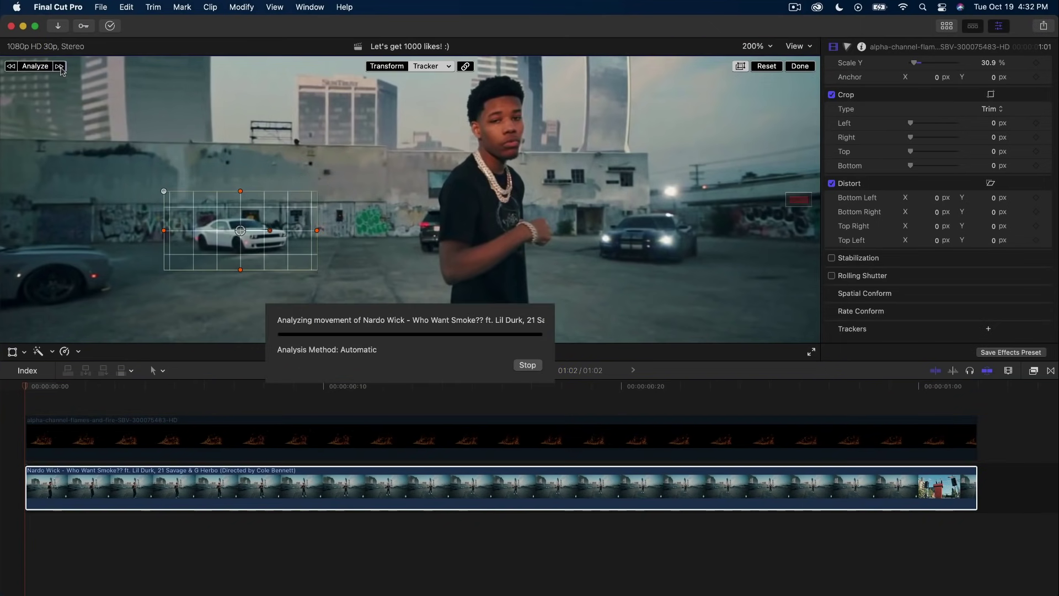
drag(59, 390, 36, 426)
click(90, 400)
click(60, 426)
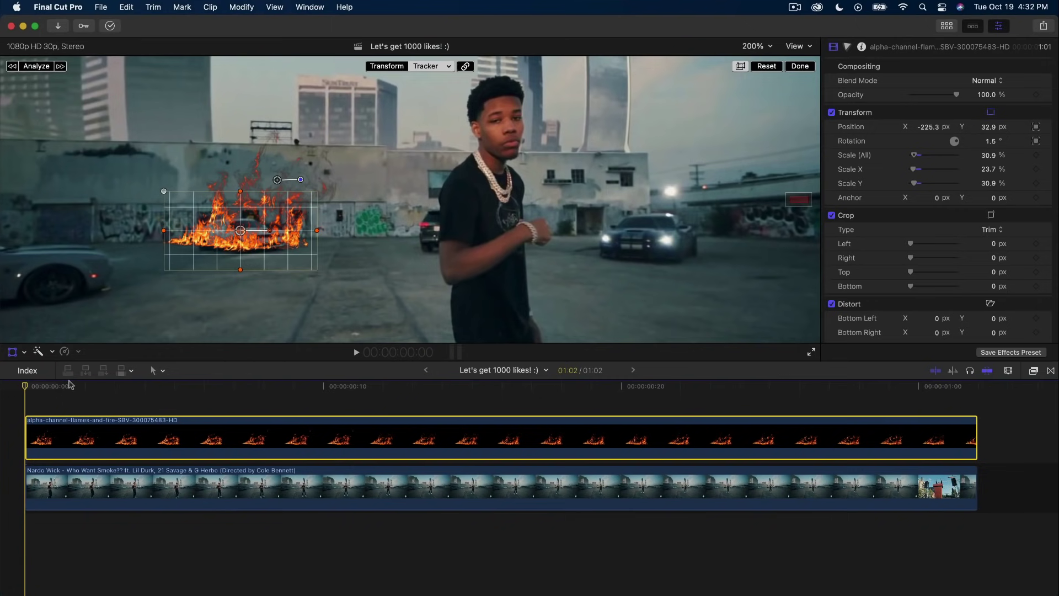
Try to align the flames to the tracker's centre, enlarge them and move them over the car, and undo this
click(462, 67)
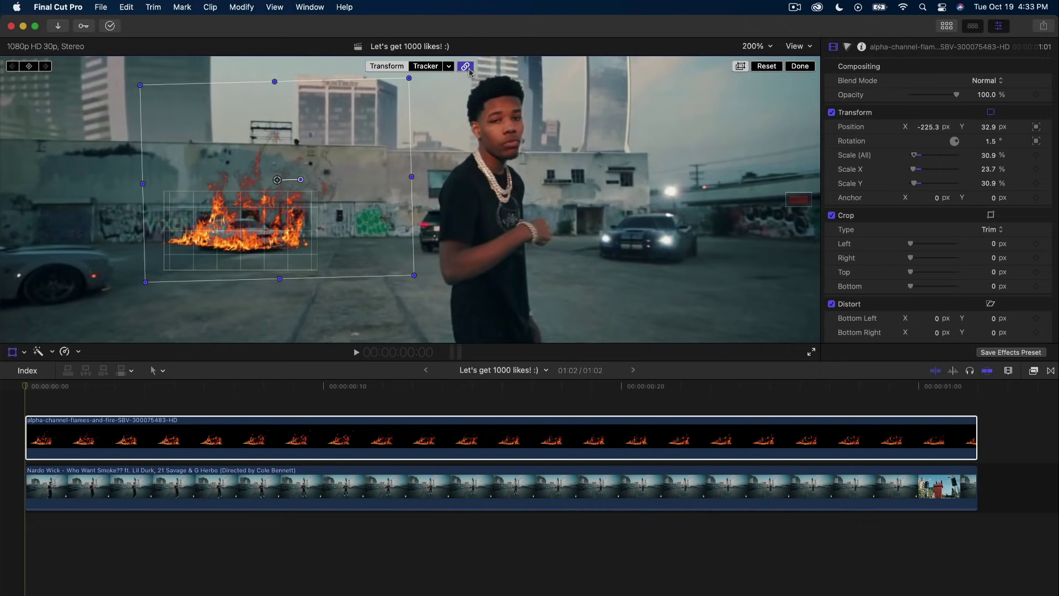
click(401, 69)
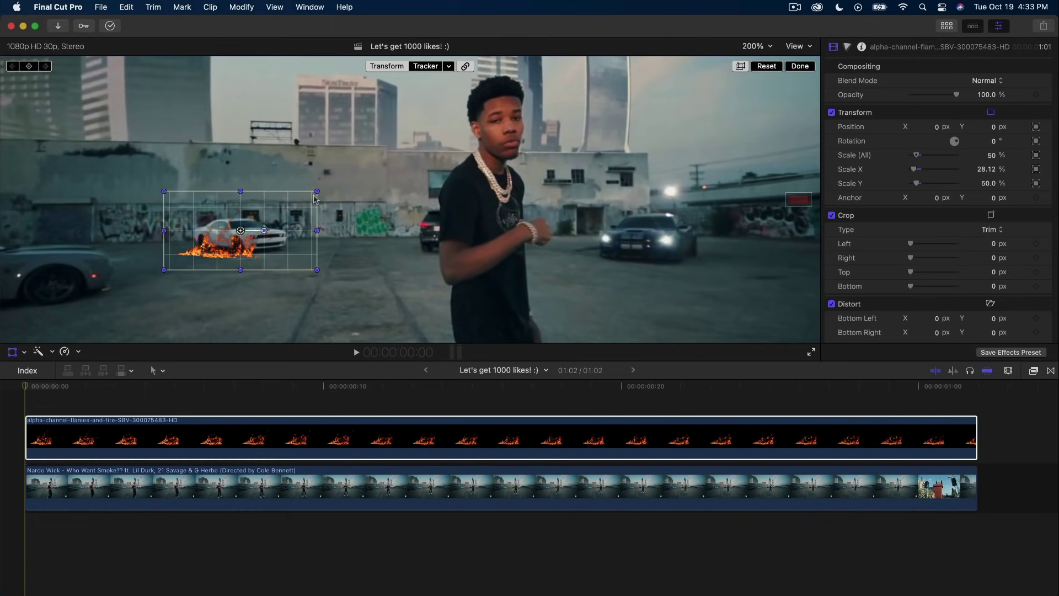
click(428, 68)
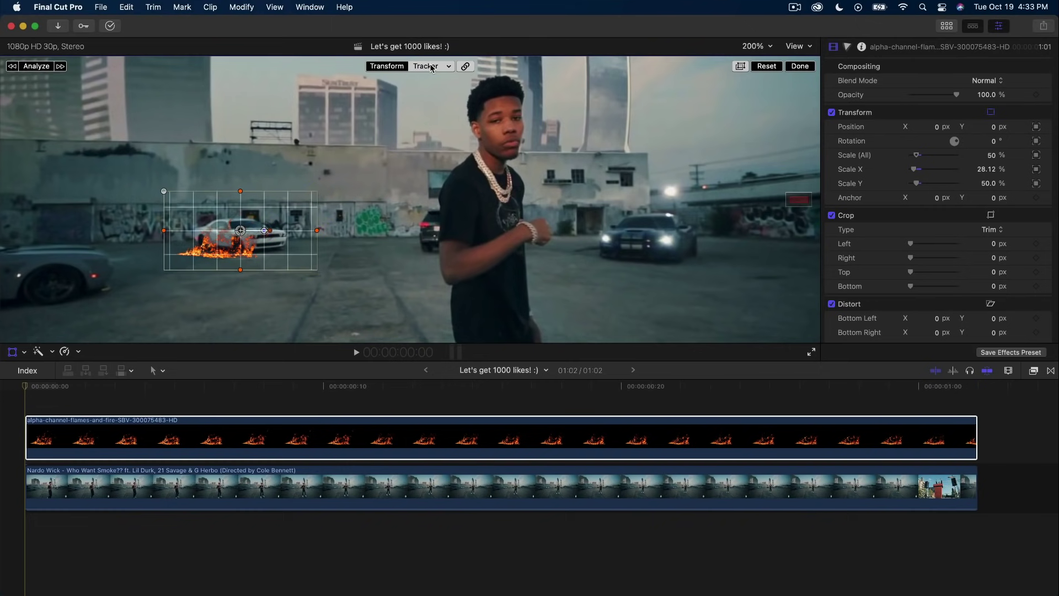
click(395, 69)
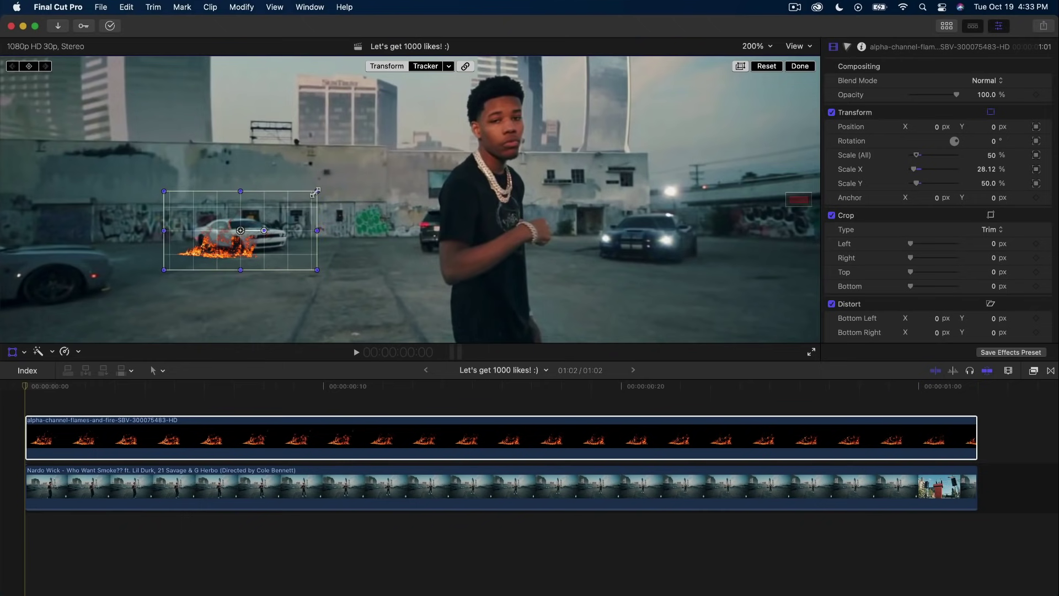
drag(315, 192, 371, 164)
drag(300, 232, 327, 200)
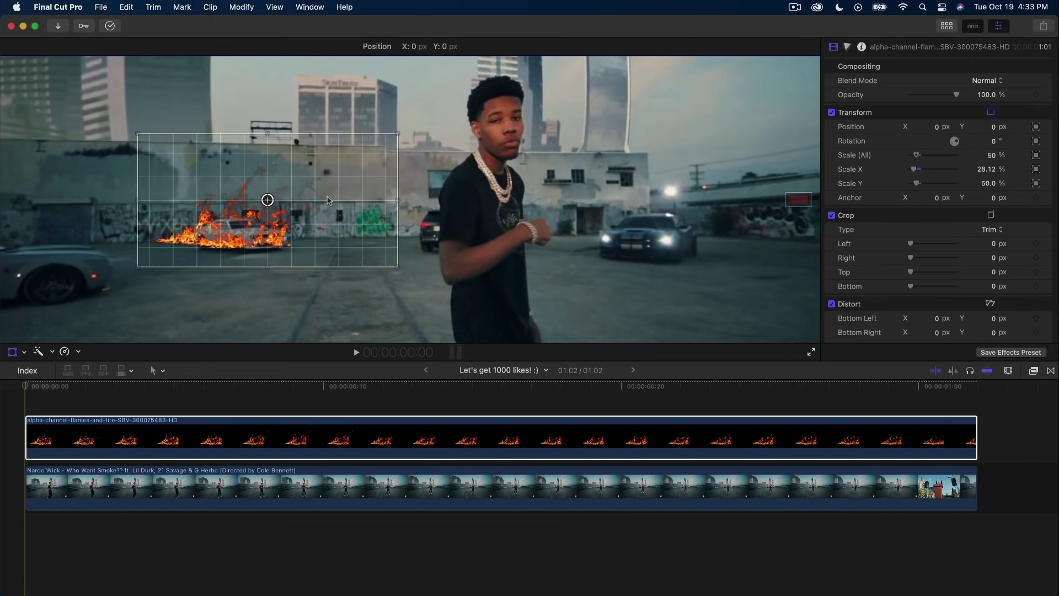
key(super+z)
Play the shot from the first frame to check how the flames follow the tracked car
click(310, 249)
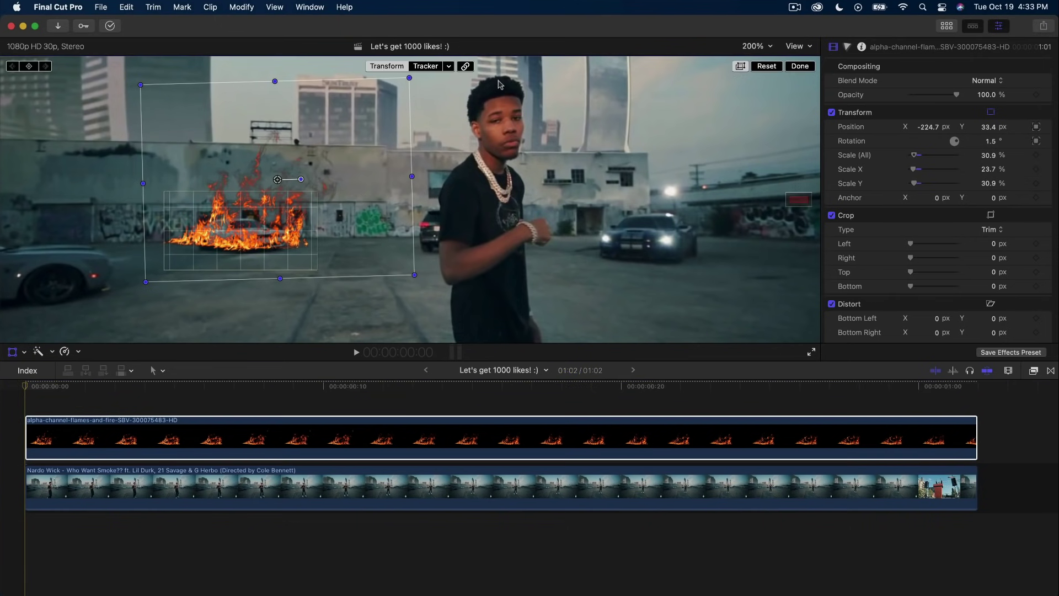
click(14, 395)
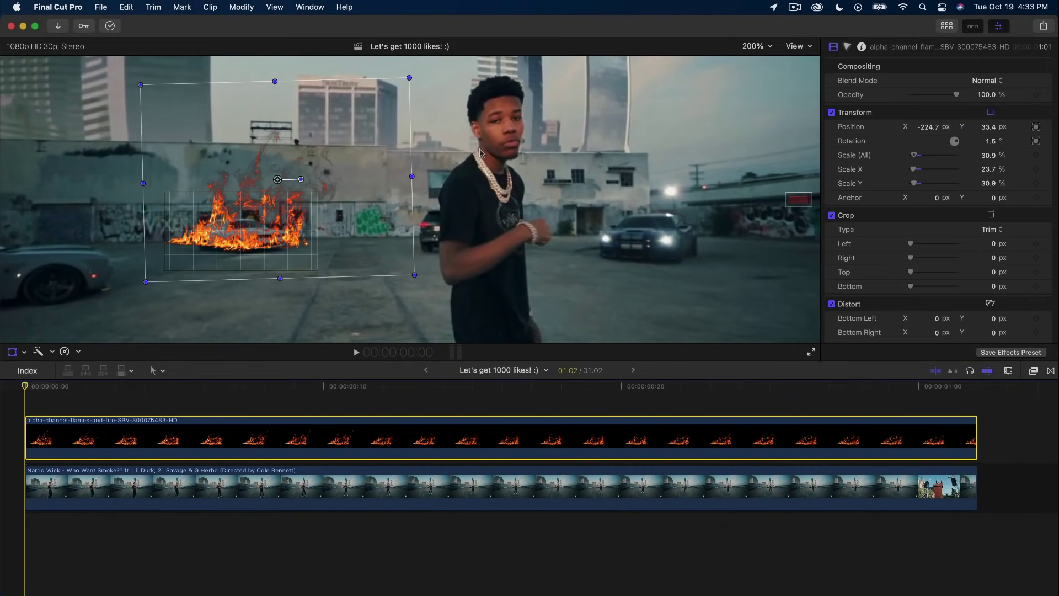
key(space)
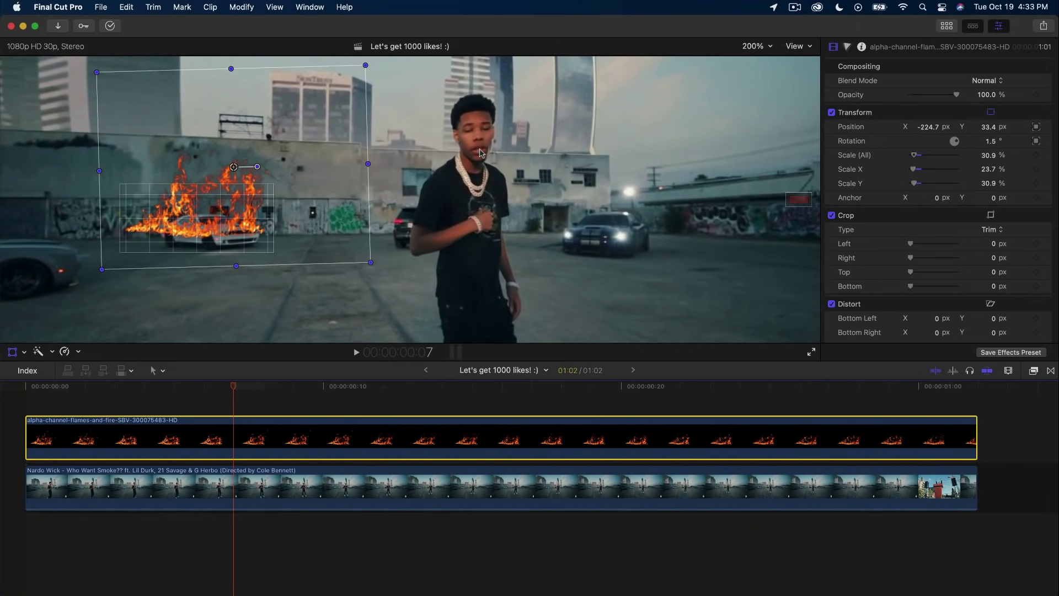
Keyframe the flames' position at frame 4 and move them down onto the car at X -222.7, Y 18.9 px
key(Left)
key(Left)
key(Left)
key(Left)
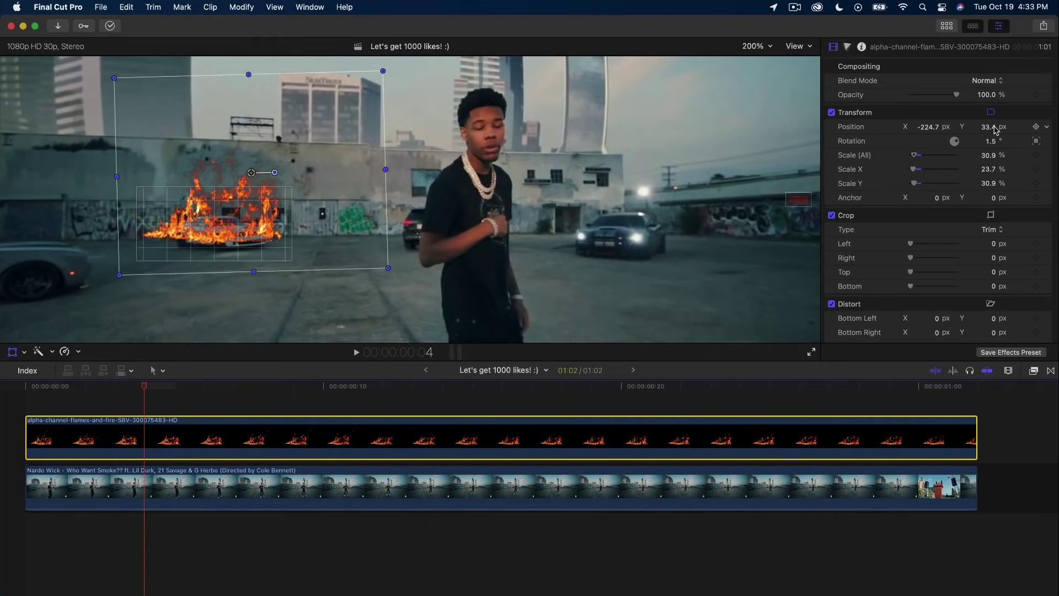
click(1036, 128)
drag(248, 220, 250, 230)
Step through the shot frame by frame up to frame 24 to check the flames' alignment with the car
key(Right)
key(Right)
key(Right)
key(Right)
key(Right)
key(Right)
key(Right)
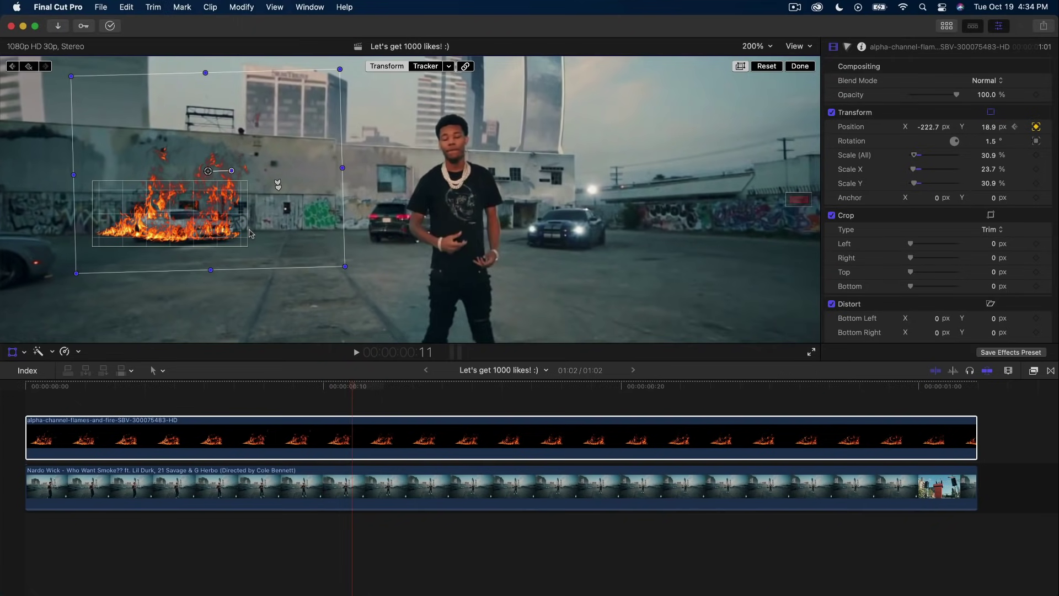
key(Right)
key(Right)
key(Right)
key(Right)
key(Right)
key(Right)
key(Right)
key(Right)
key(Right)
key(Right)
key(Right)
key(Right)
key(Right)
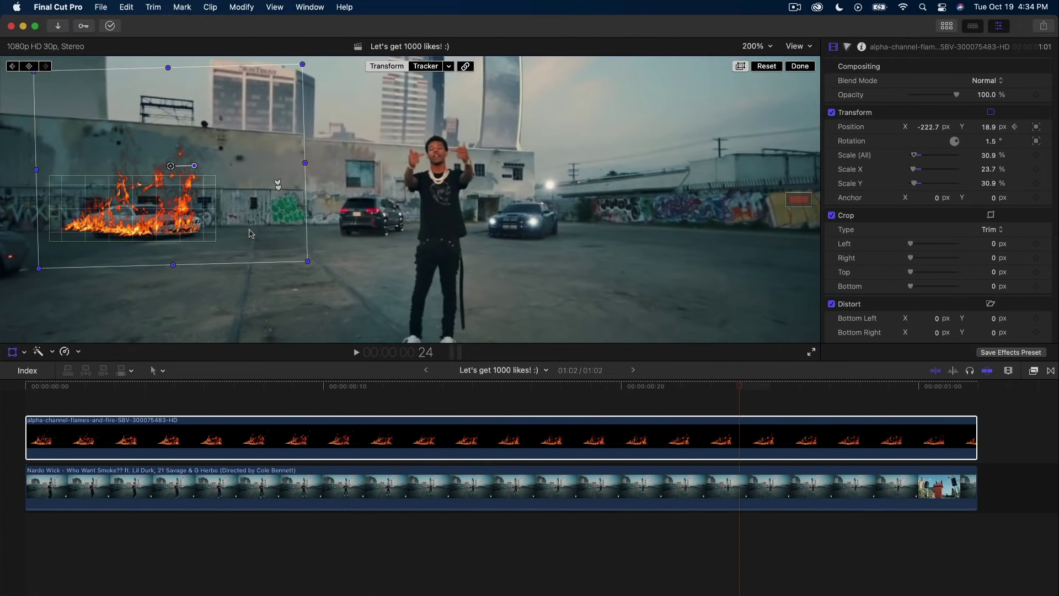
Return to the first frame and finish the flames' transform and tracking adjustment
click(108, 387)
drag(107, 392, 24, 396)
click(790, 84)
click(800, 67)
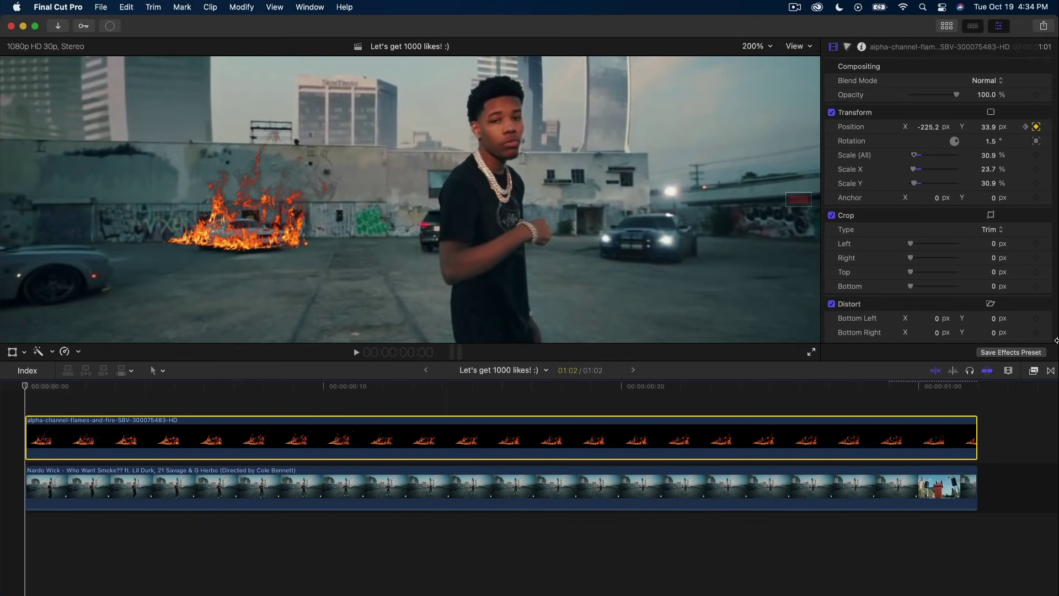
Apply the Draw Mask effect to the flames clip and close the effects browser
click(1035, 371)
scroll(759, 527, down, 3)
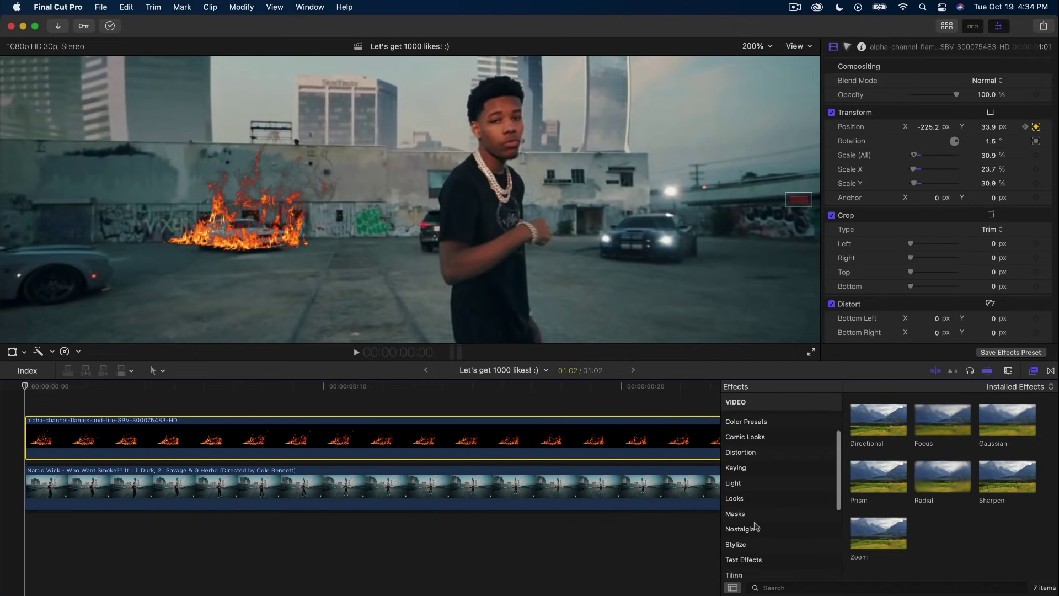
click(744, 514)
drag(878, 421, 481, 427)
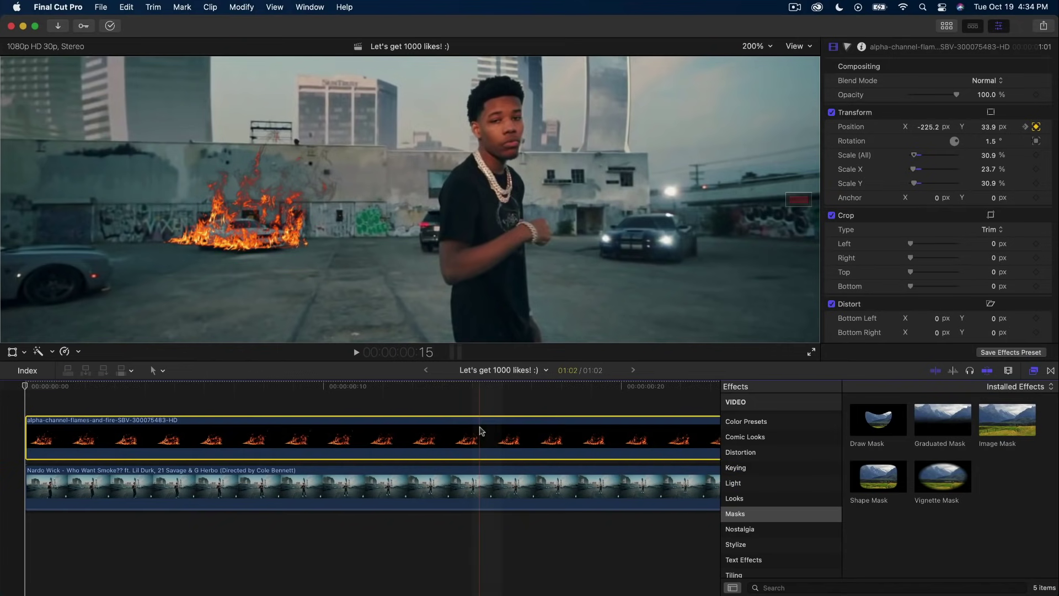
key(cmd+5)
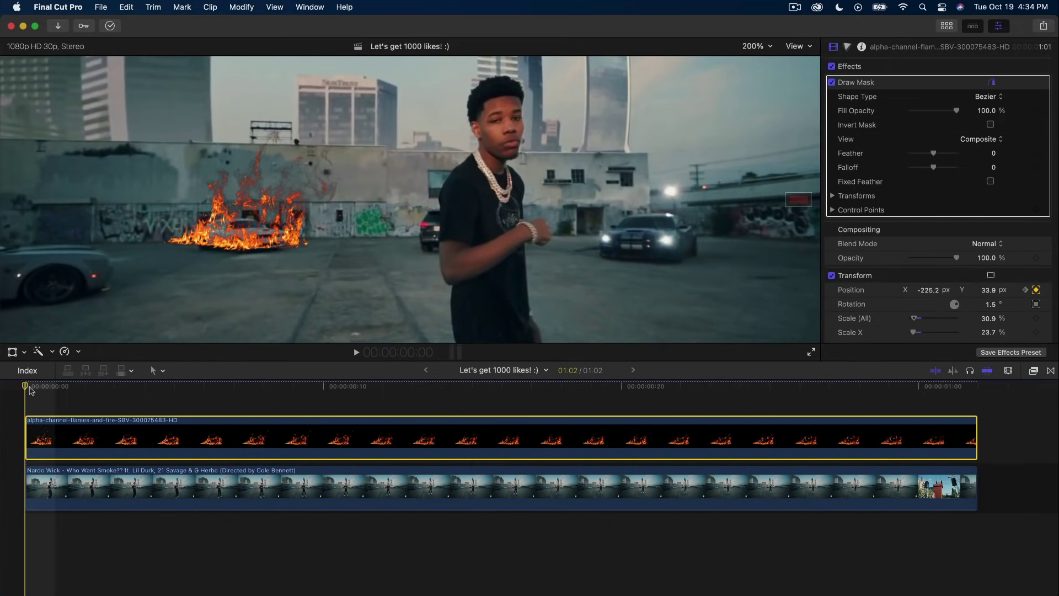
Draw a closed mask on the first frame along the white car's roofline, hood and the ground below it
click(197, 247)
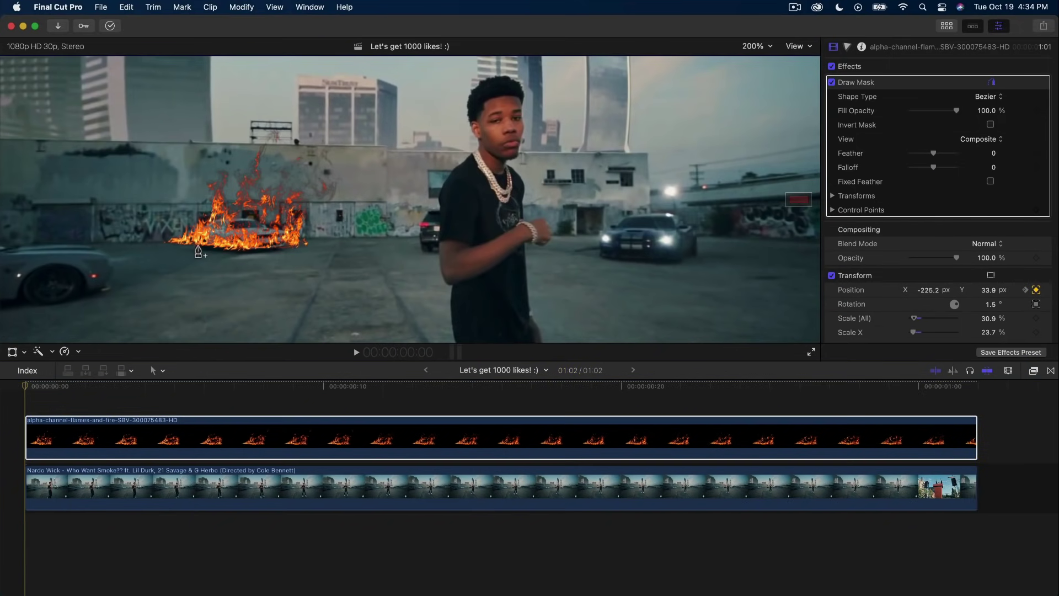
click(203, 227)
click(225, 222)
click(239, 218)
click(257, 219)
click(268, 227)
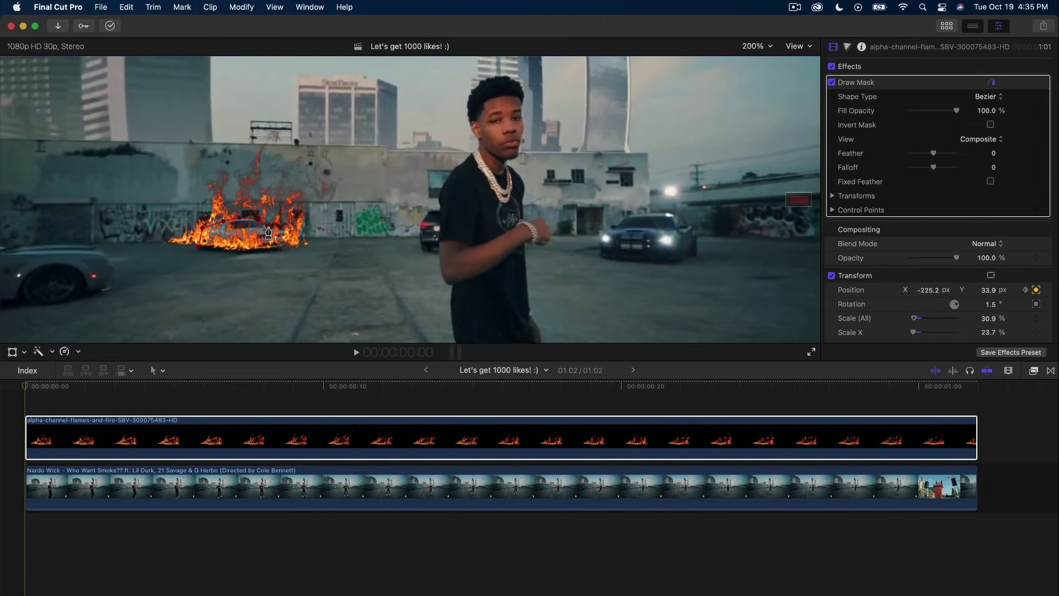
click(312, 230)
click(314, 258)
click(196, 258)
click(198, 247)
Invert the flames' draw mask and set its feather to 22
click(990, 124)
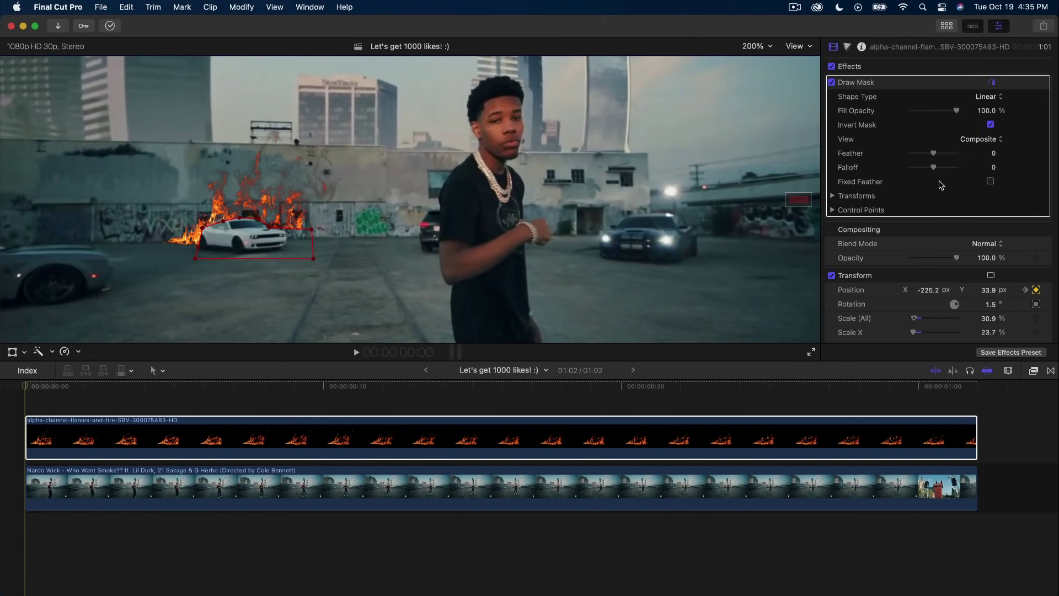
drag(934, 154, 941, 157)
click(900, 84)
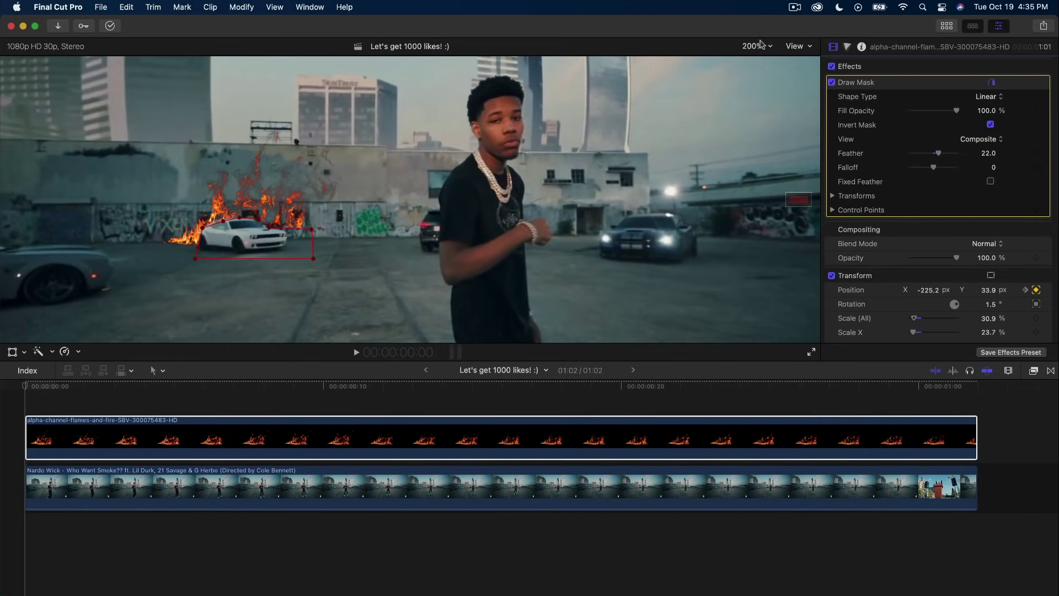
View the shot at 400% and adjust the mask's points to follow the white car's outline closely
click(756, 45)
click(769, 158)
drag(805, 207, 799, 199)
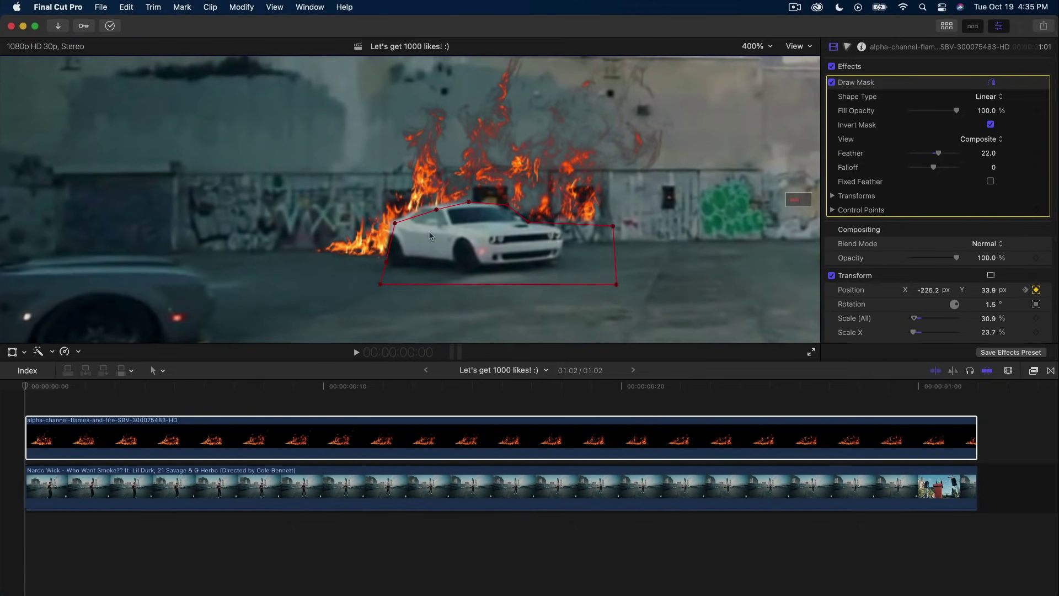
drag(390, 224, 371, 226)
drag(389, 267, 373, 265)
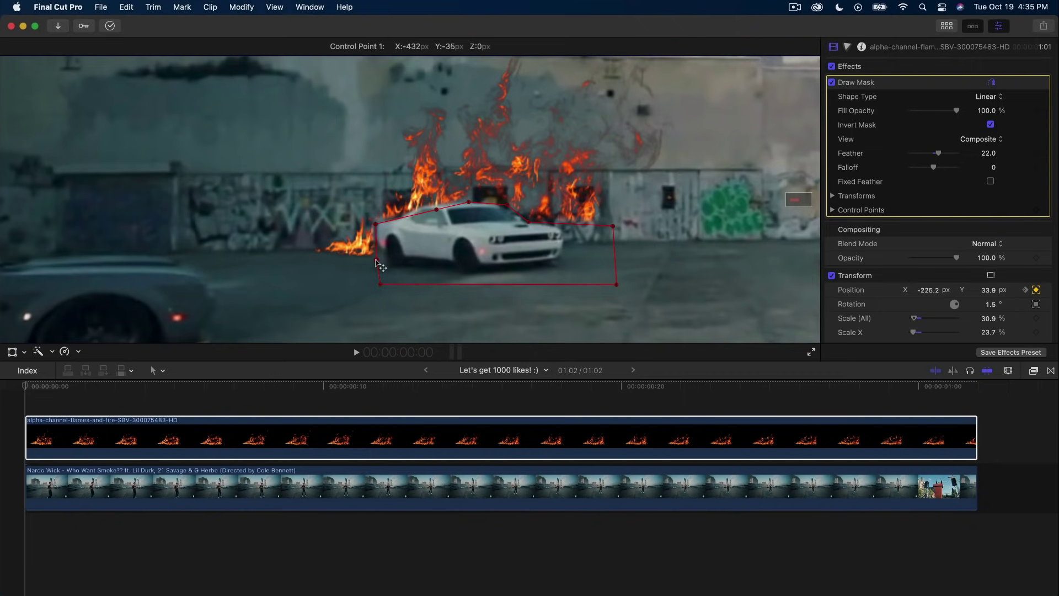
drag(437, 210, 425, 208)
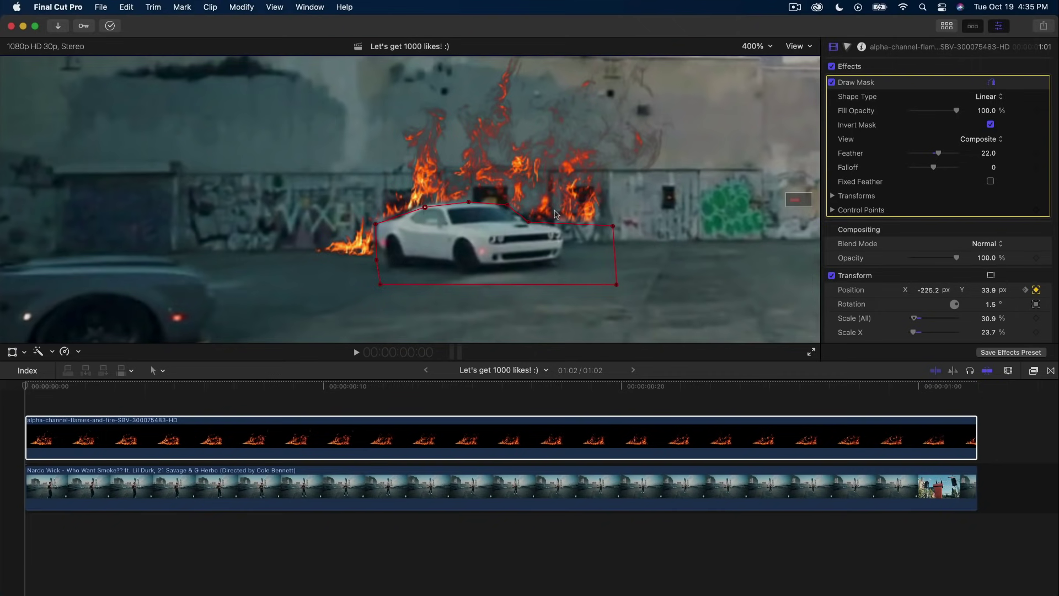
drag(529, 221, 505, 211)
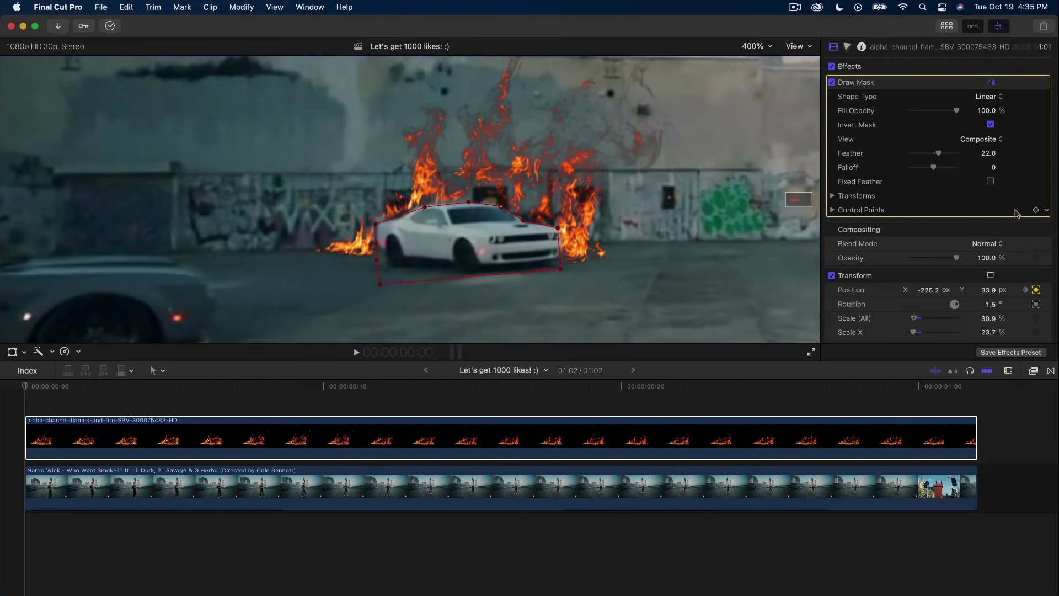
Keyframe the flames mask's control points on the first frame and move ahead to frame 5
click(1036, 211)
key(Right)
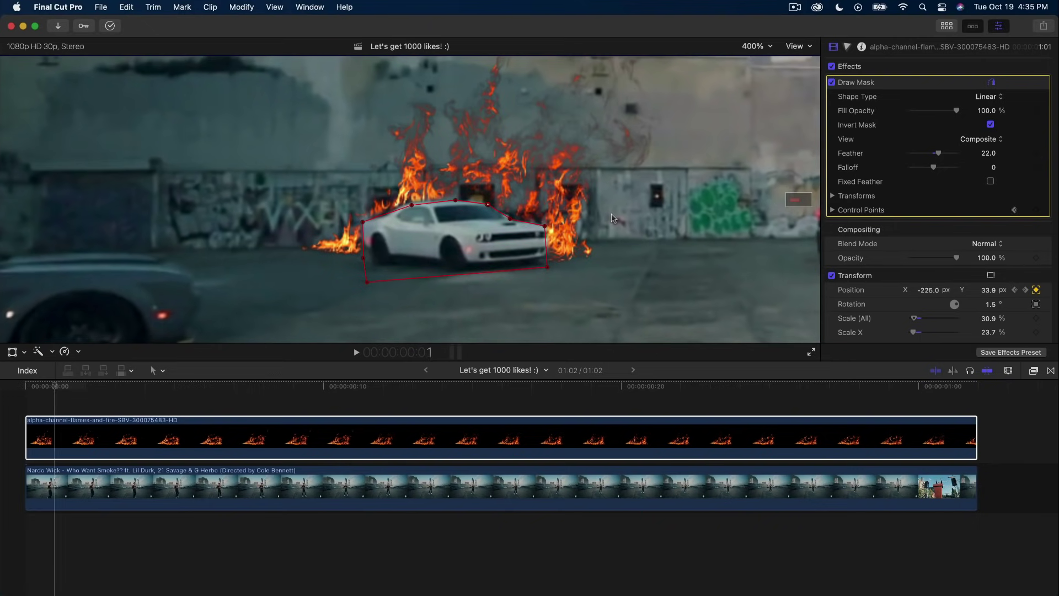
key(Right)
key(Right)
key(Right)
key(Right)
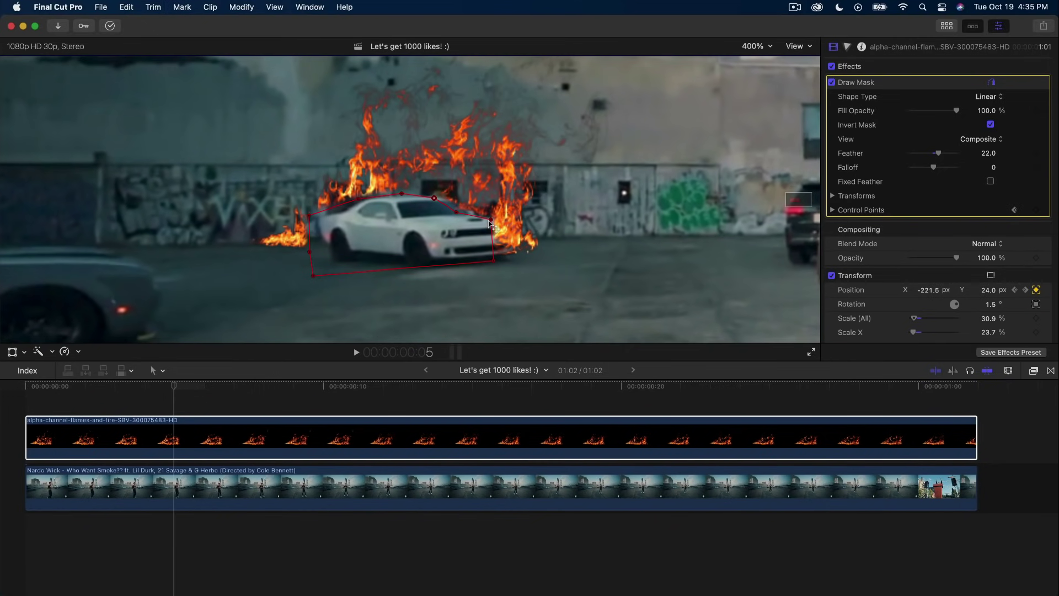
Reshape the mask at frame 5 so its points follow the white car's hood, front bumper, roofline and rear edge
drag(489, 222, 508, 220)
drag(496, 257, 517, 252)
drag(460, 214, 447, 197)
click(403, 195)
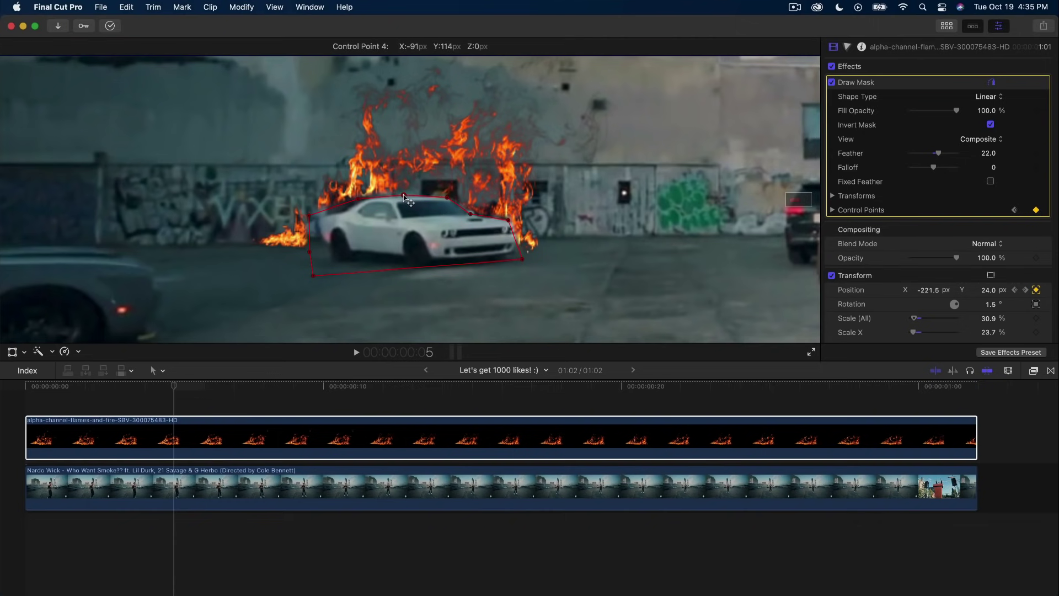
click(362, 201)
drag(316, 215, 333, 217)
drag(311, 252, 316, 249)
Step through the shot frame by frame from the start and reposition mask points to keep following the white car to its end
key(Left)
key(Left)
key(Left)
key(Left)
key(Left)
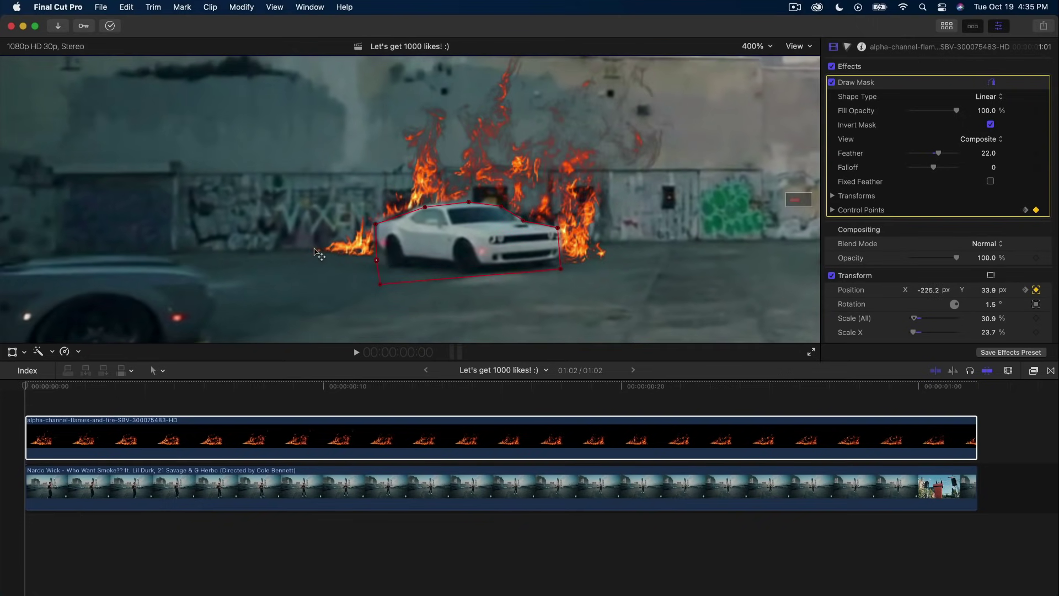
key(Right)
key(Right)
key(Right)
key(Right)
key(Right)
key(Right)
key(Right)
key(Right)
key(Right)
drag(431, 209, 431, 209)
key(Right)
key(Right)
key(Down)
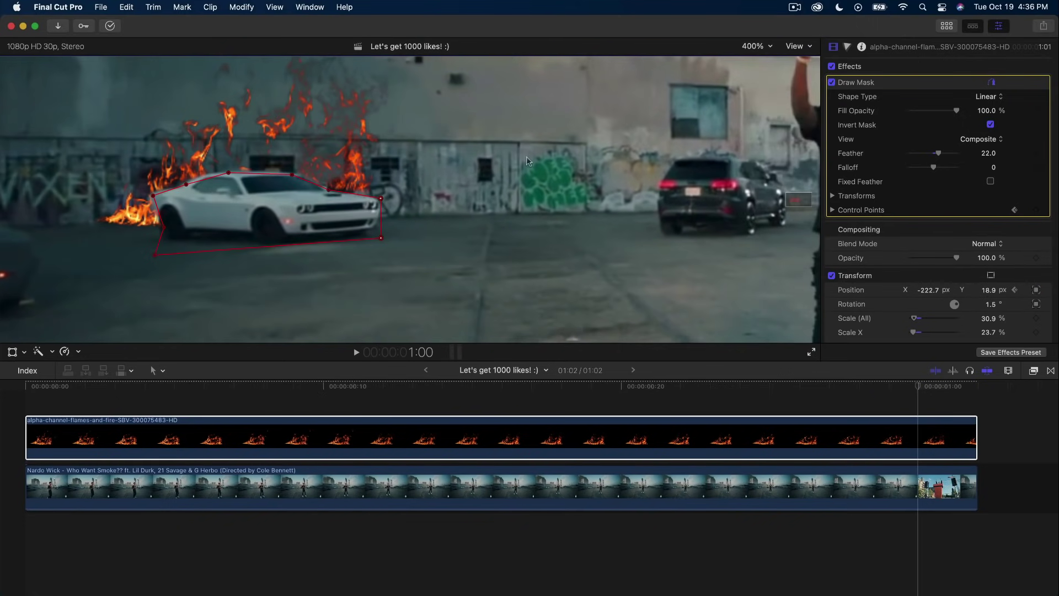
Fit the whole frame in the viewer and play the shot to check the masked flames
drag(739, 384, 342, 414)
click(755, 46)
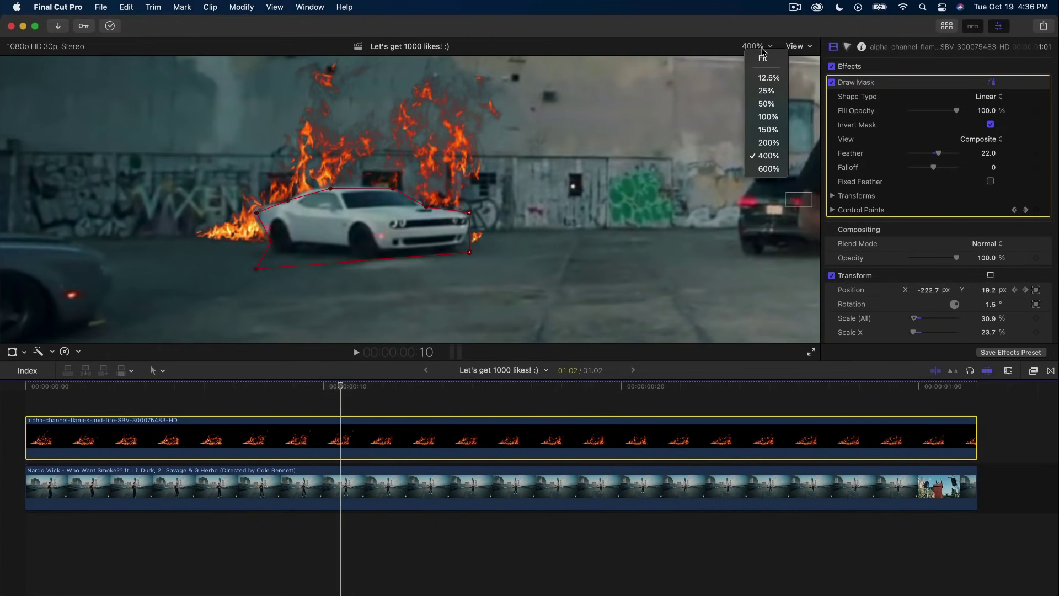
click(762, 66)
key(space)
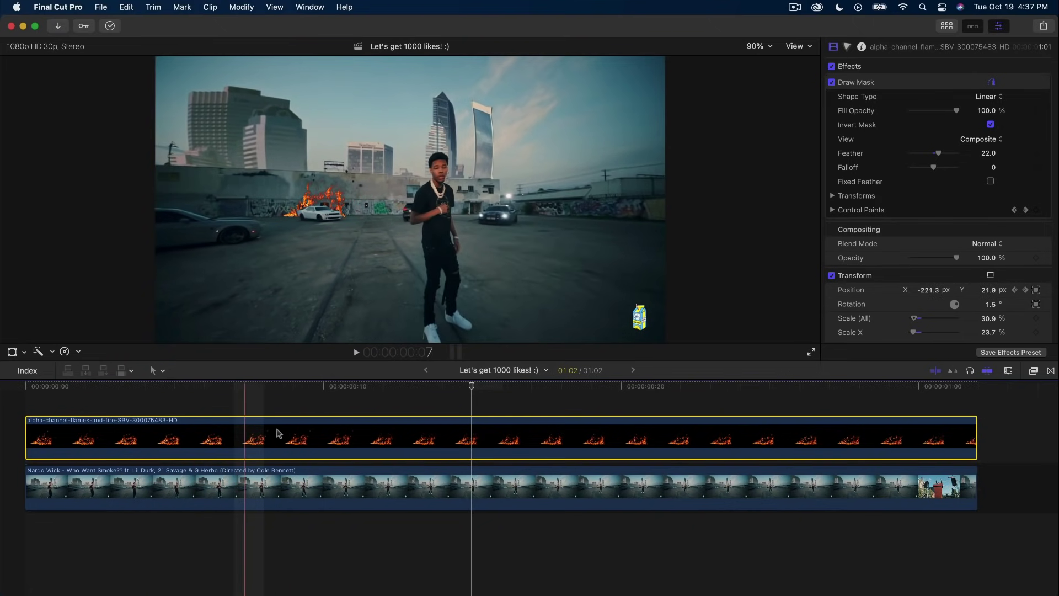
Apply the Focus blur effect to the flames clip and close the effects browser
click(247, 393)
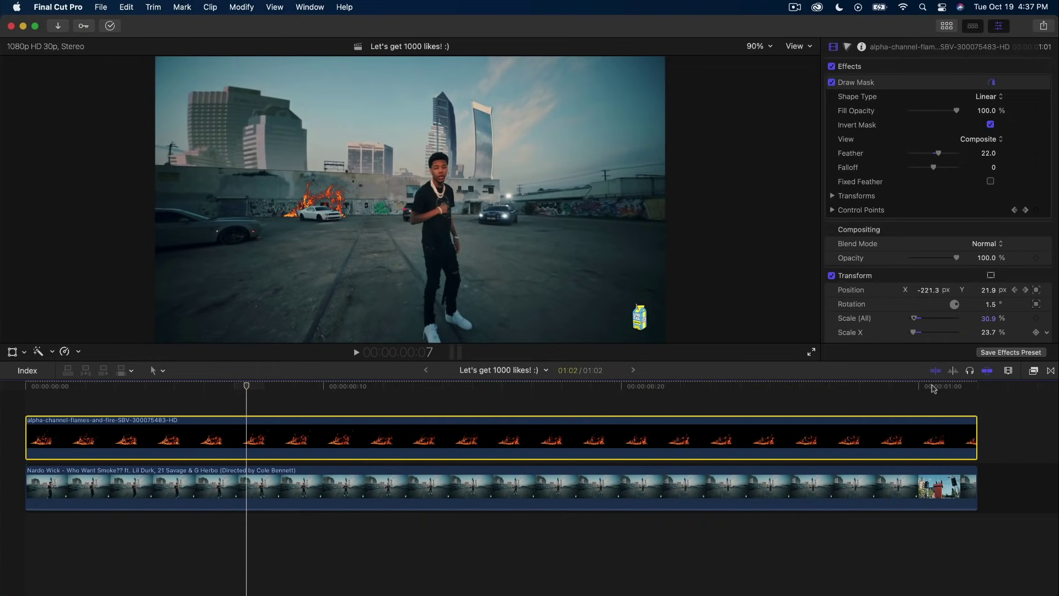
click(1034, 370)
scroll(745, 472, up, 4)
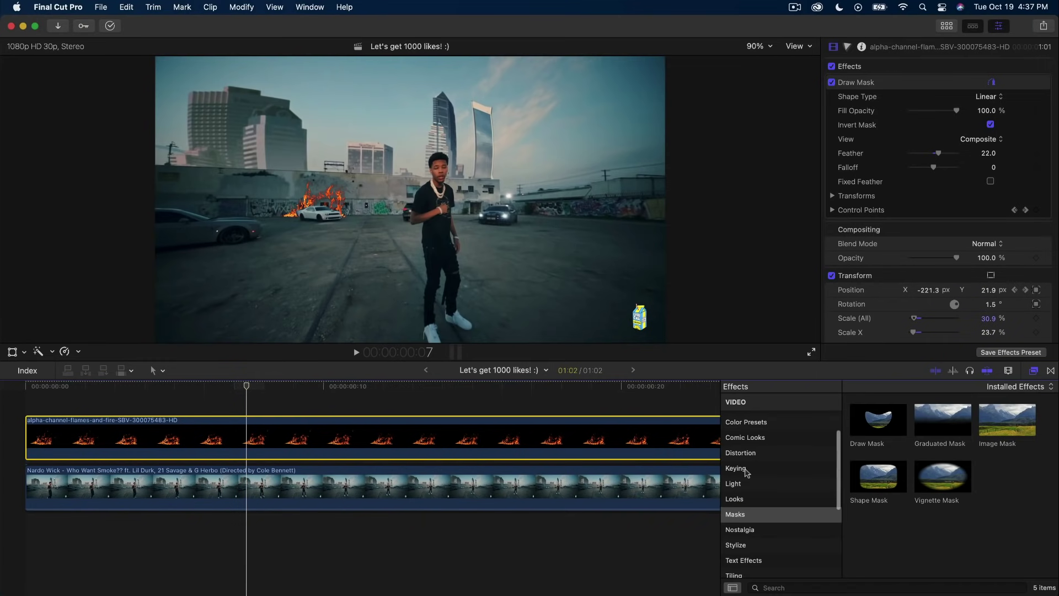
click(741, 478)
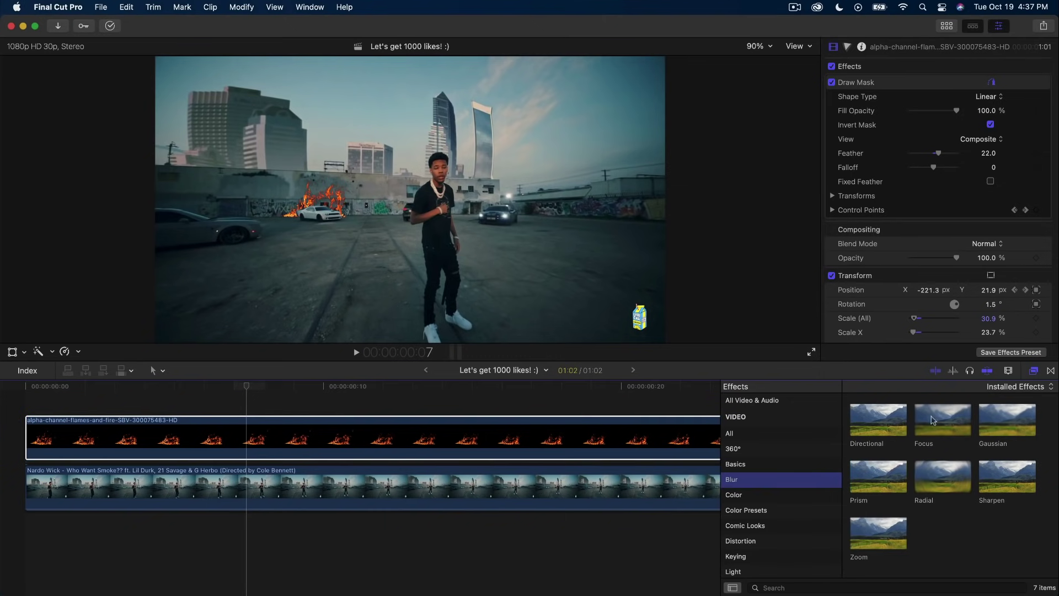
drag(943, 421, 507, 437)
click(1034, 370)
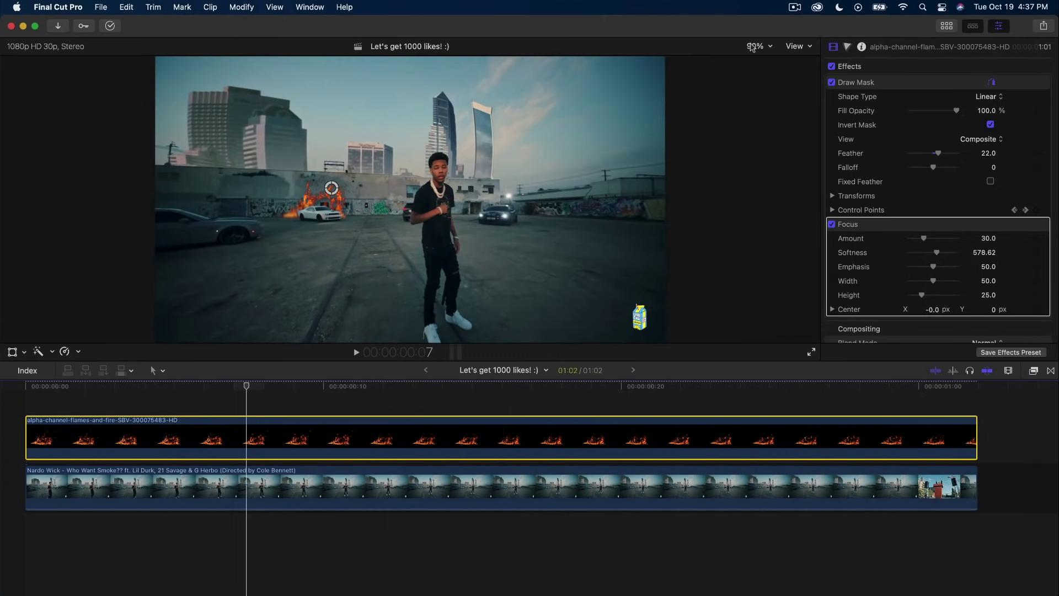
View the shot at 200% and move the Focus effect's center down to the white car's front bumper at frame 7
click(752, 47)
click(772, 148)
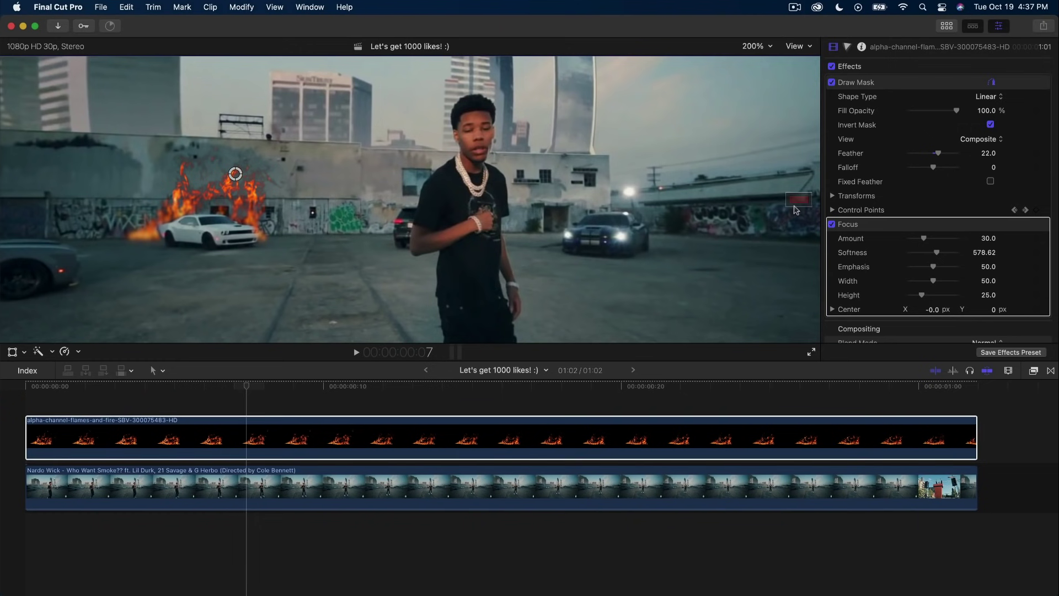
drag(794, 203, 792, 204)
click(876, 226)
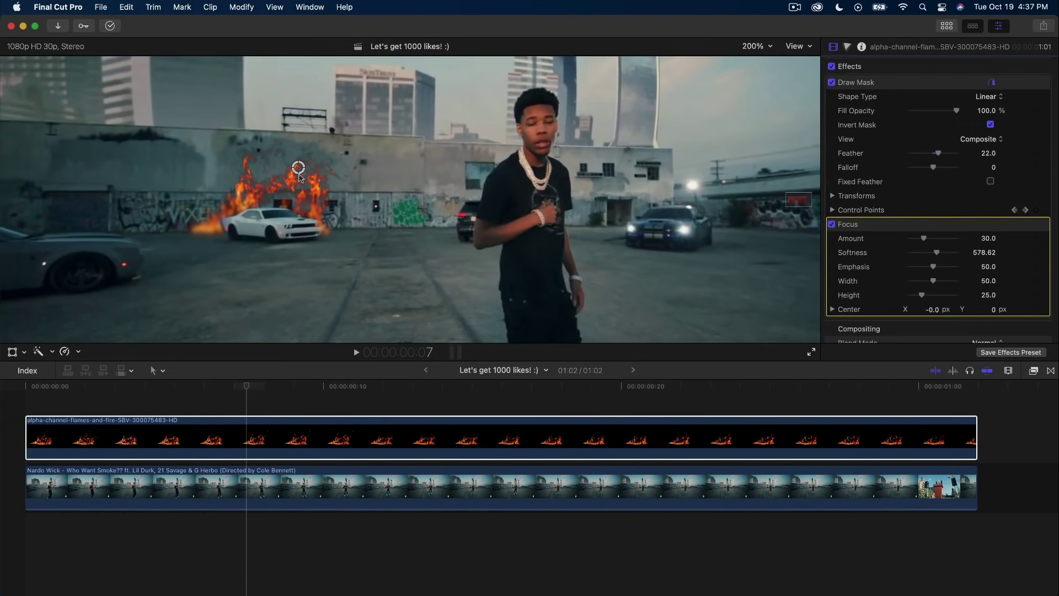
drag(299, 174, 289, 220)
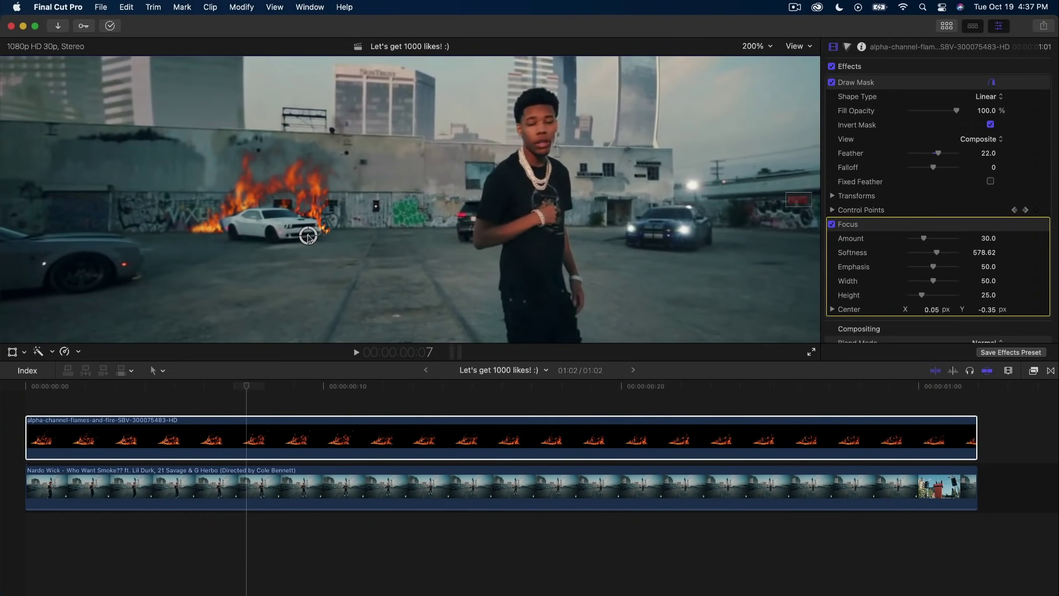
Place and keyframe the Focus center on the first frame at X -0.05, Y -0.33, over the car's front bumper
key(Home)
drag(353, 247, 335, 241)
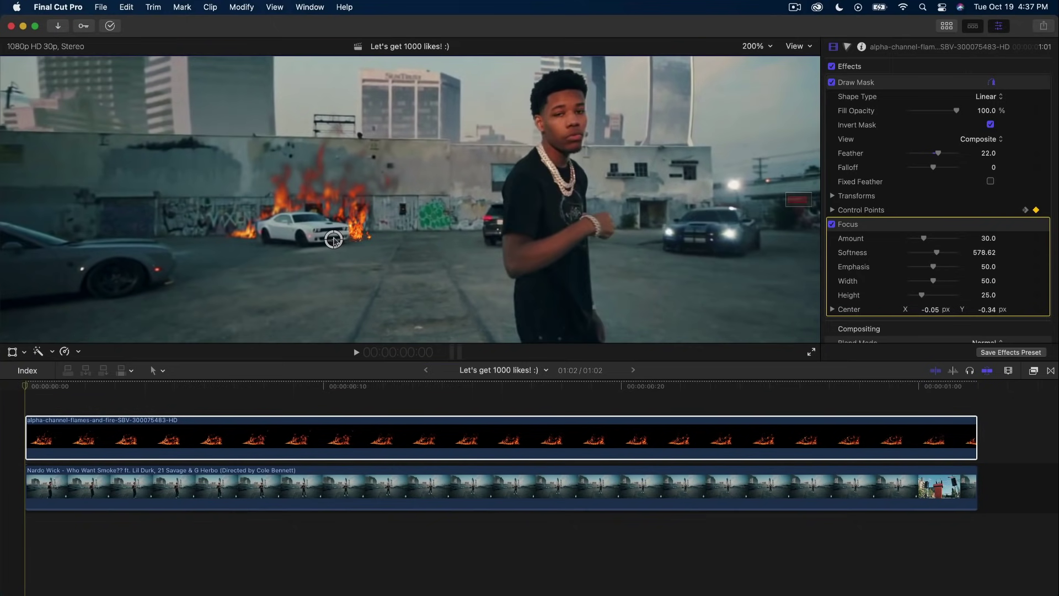
drag(77, 386, 25, 386)
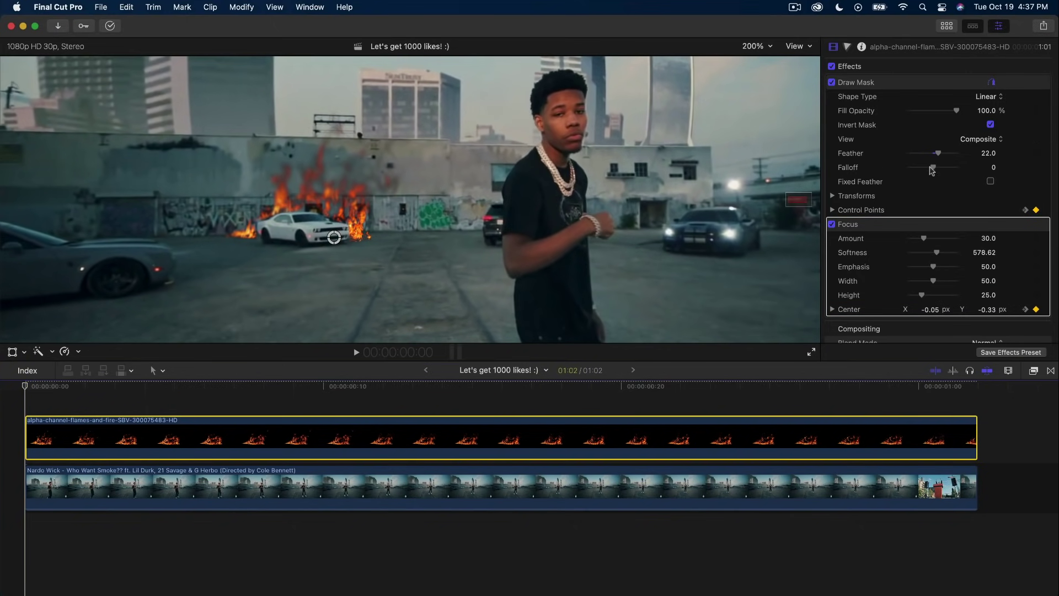
Set the Focus amount to 24.8, softness to 500.97, width to 44.48 and height to 30.64, and play the shot from the start
mouse_move(923, 242)
mouse_down()
mouse_move(911, 241)
mouse_move(953, 241)
mouse_move(910, 241)
mouse_up()
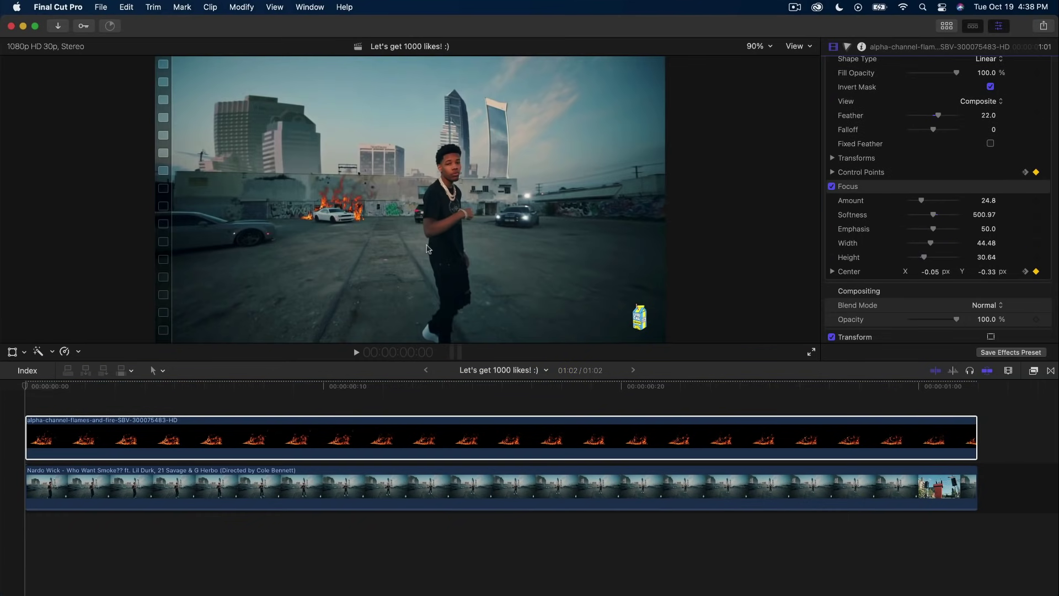
click(39, 391)
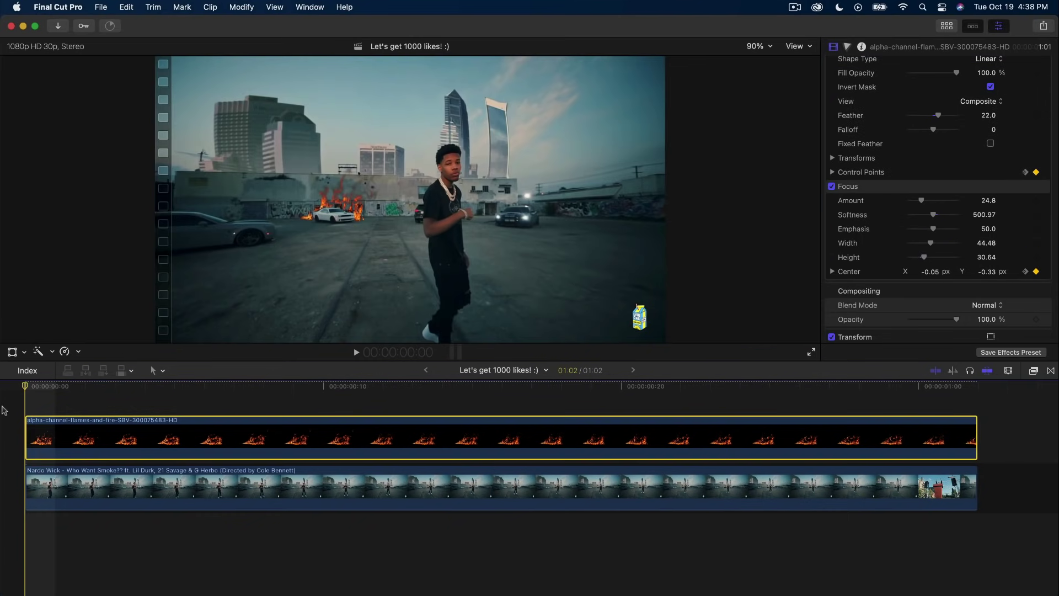
key(space)
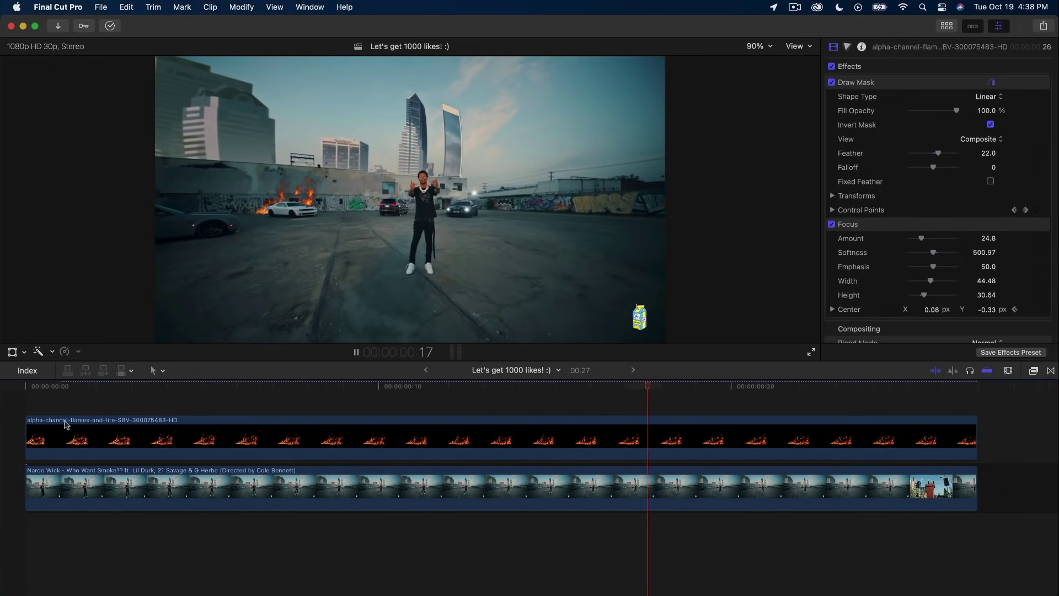
Compare the shot with the flames clip disabled and re-enabled by playing both versions, and return to frame 4
key(space)
click(79, 433)
key(v)
key(space)
key(space)
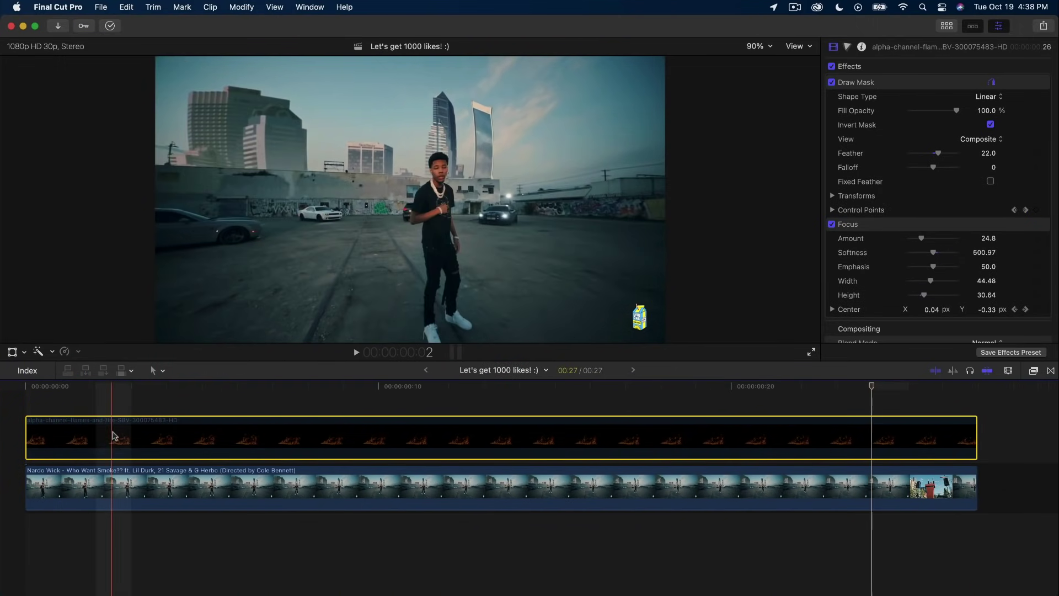
key(v)
key(space)
key(space)
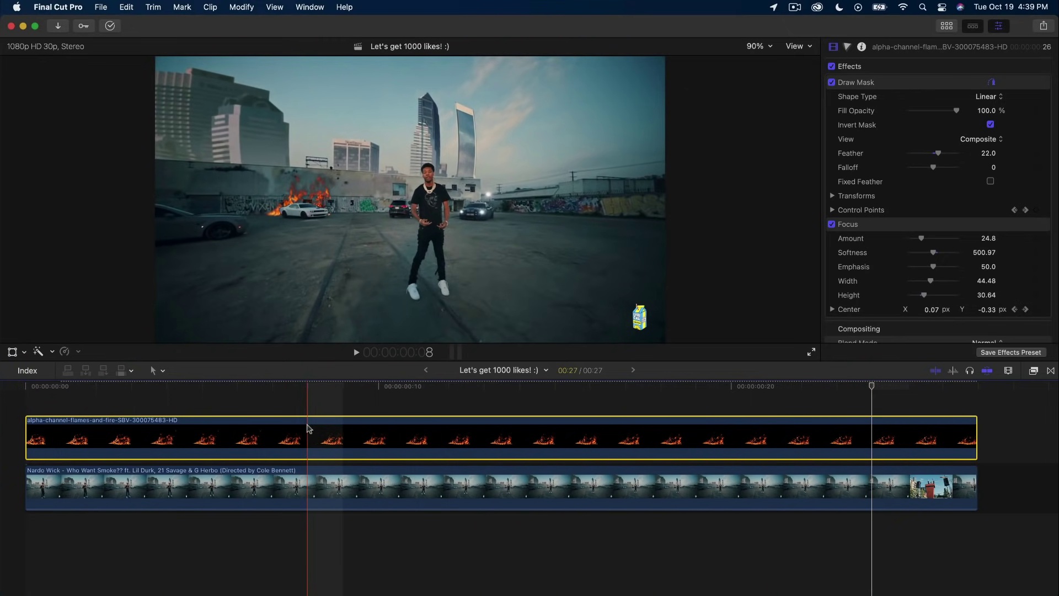
click(170, 388)
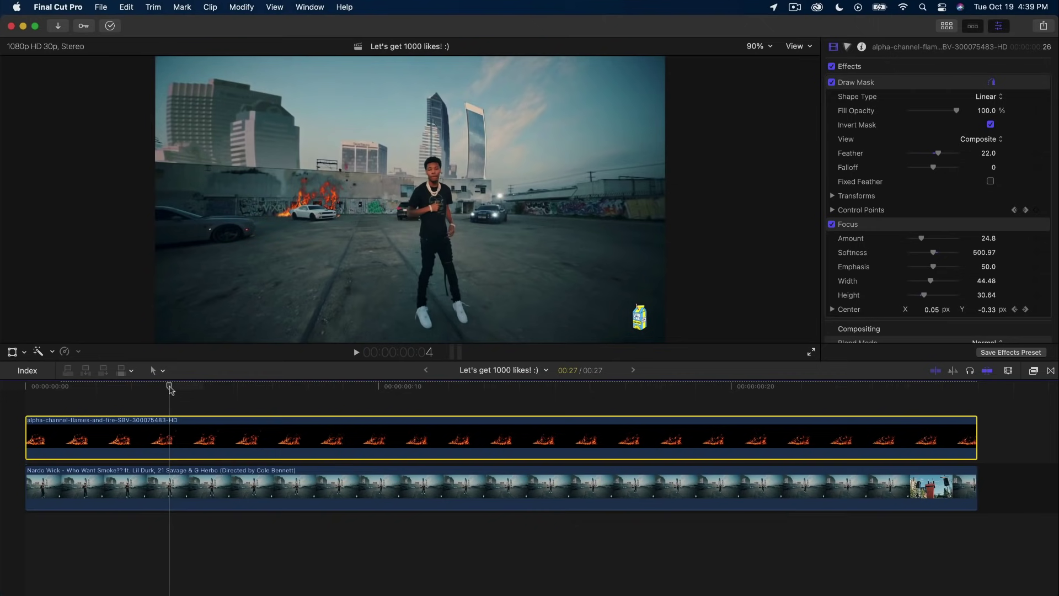